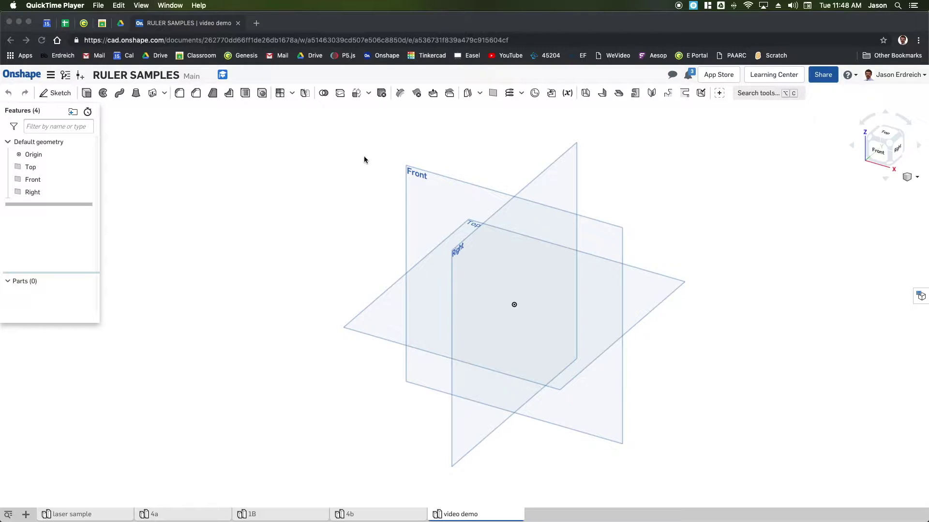
# Step: Open the ruler sketch in the 4b Part Studio, examine the finished example, and close it
pyautogui.click(369, 516)
pyautogui.click(369, 516)
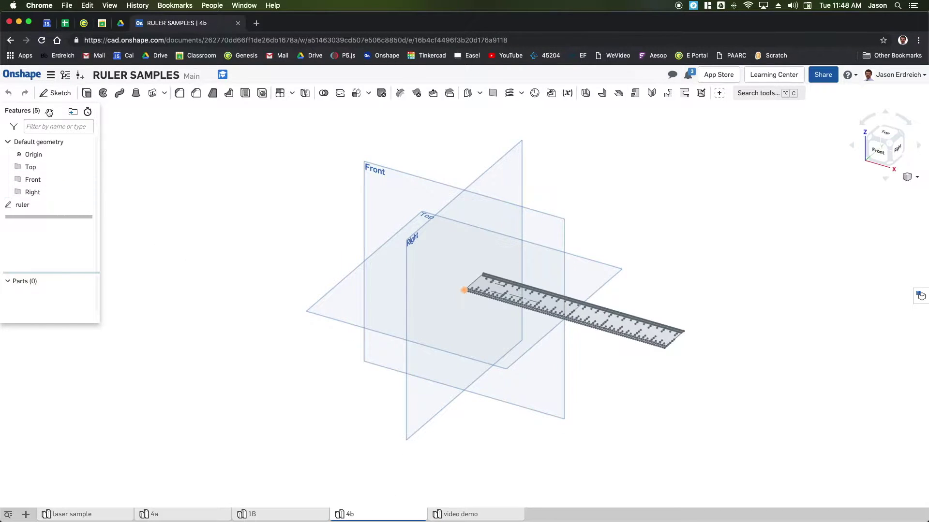
pyautogui.doubleClick(34, 204)
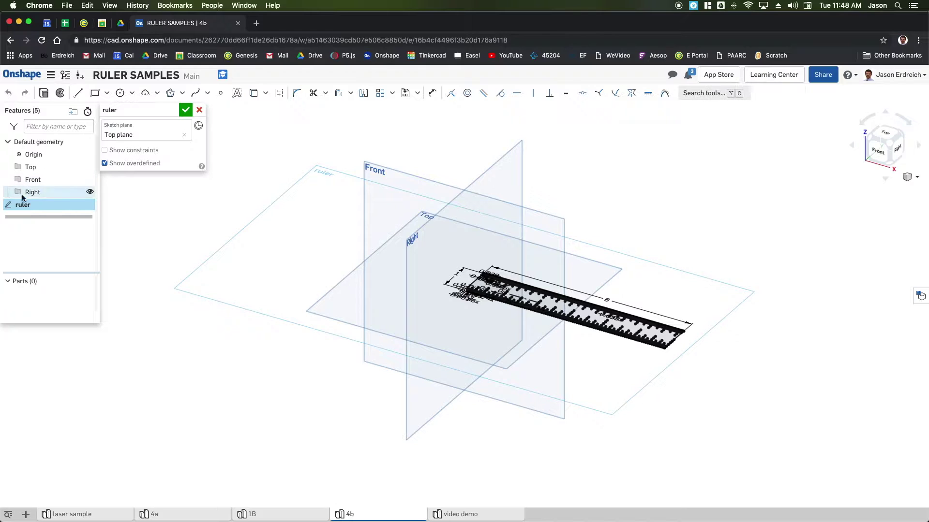
pyautogui.click(187, 114)
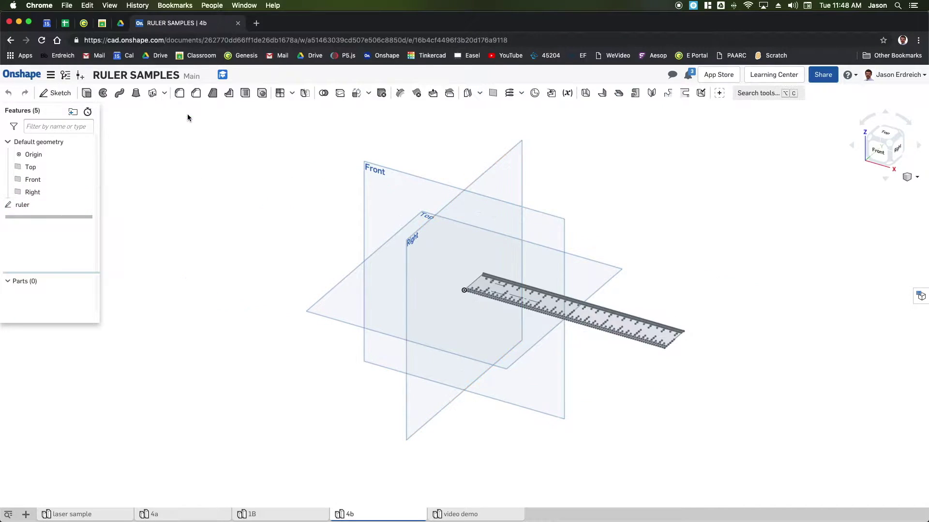
# Step: In the video demo Part Studio, start a sketch on the Top plane and name it "ruler"
pyautogui.click(469, 514)
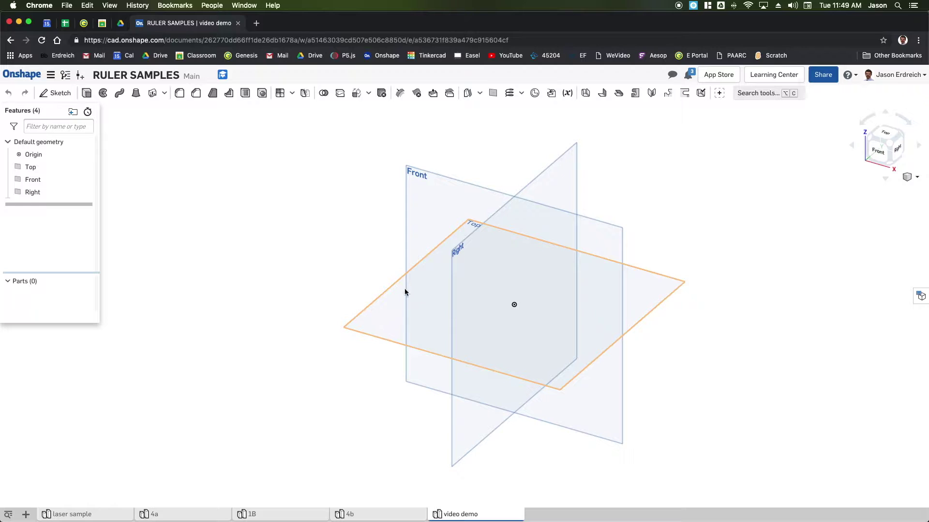
pyautogui.click(377, 319)
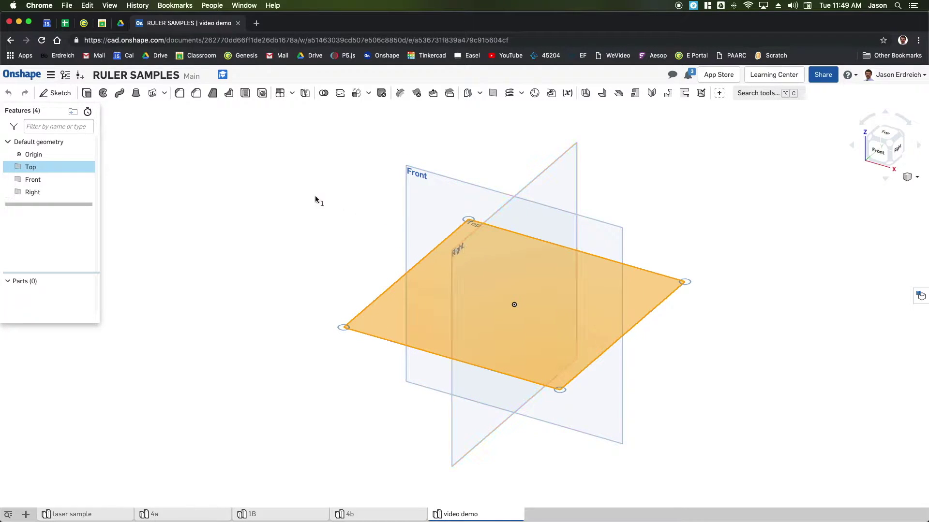
pyautogui.click(57, 93)
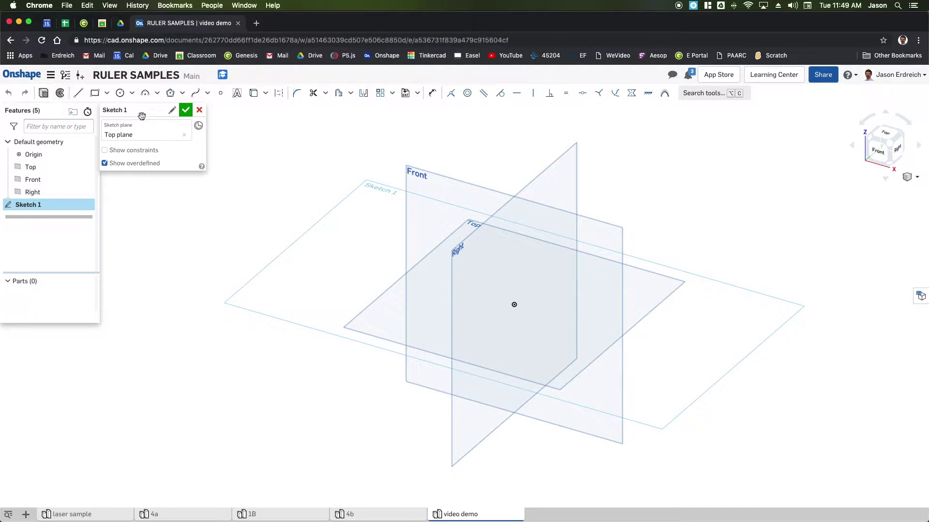
pyautogui.click(171, 110)
pyautogui.write('ruler')
pyautogui.press('Return')
# Step: Viewing from the top, sketch a corner rectangle starting at the origin, about 3.6 in wide and 0.88 in high
pyautogui.click(881, 139)
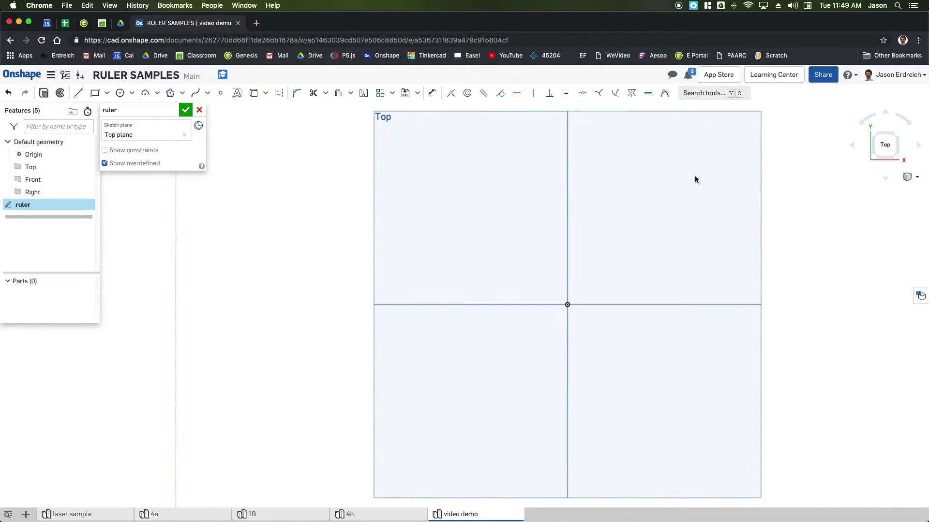
pyautogui.click(95, 93)
pyautogui.click(573, 306)
pyautogui.click(800, 248)
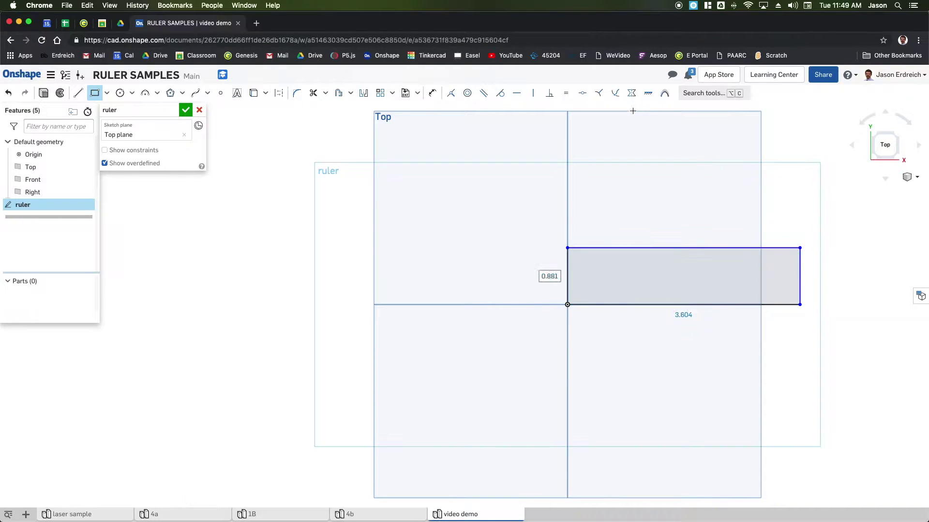
# Step: Dimension the rectangle to 1 in high and 6 in long
pyautogui.click(432, 93)
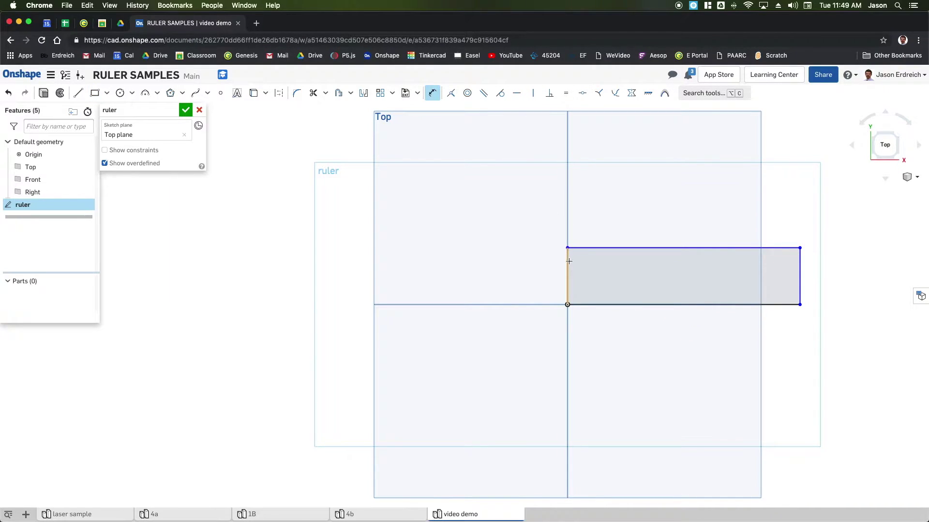
pyautogui.click(569, 262)
pyautogui.click(541, 265)
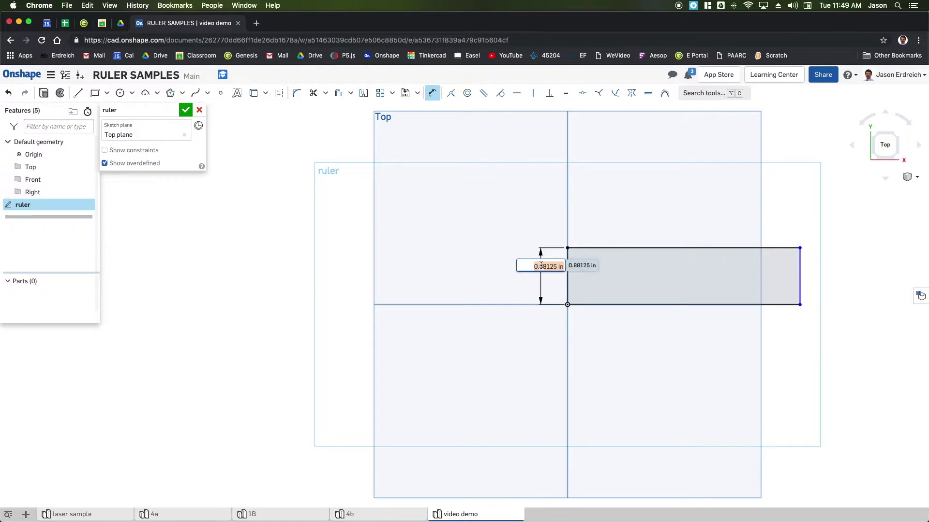
pyautogui.write('1')
pyautogui.press('Return')
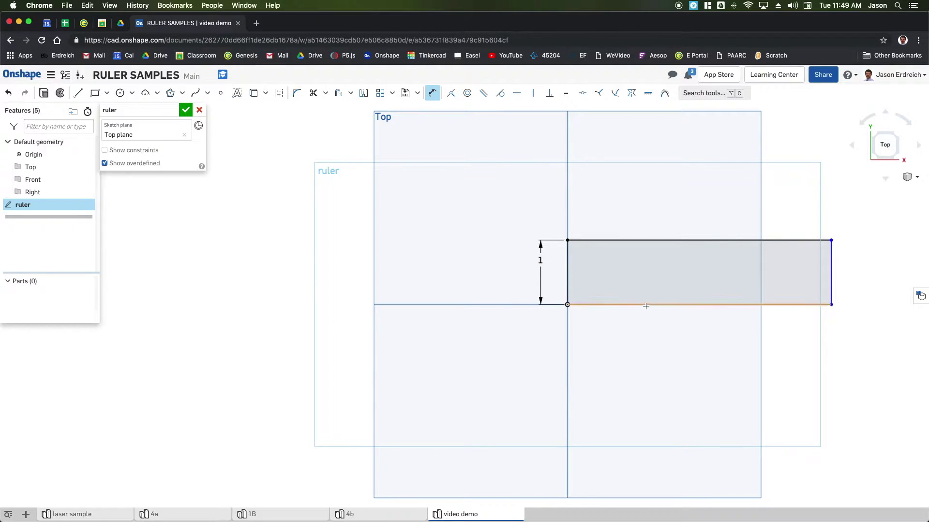
pyautogui.click(681, 306)
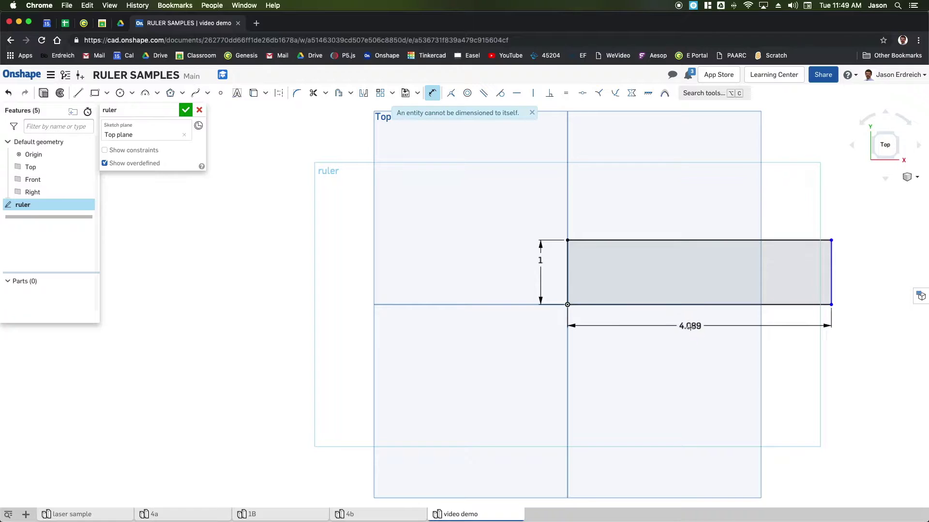
pyautogui.click(695, 332)
pyautogui.write('62')
pyautogui.press('Return')
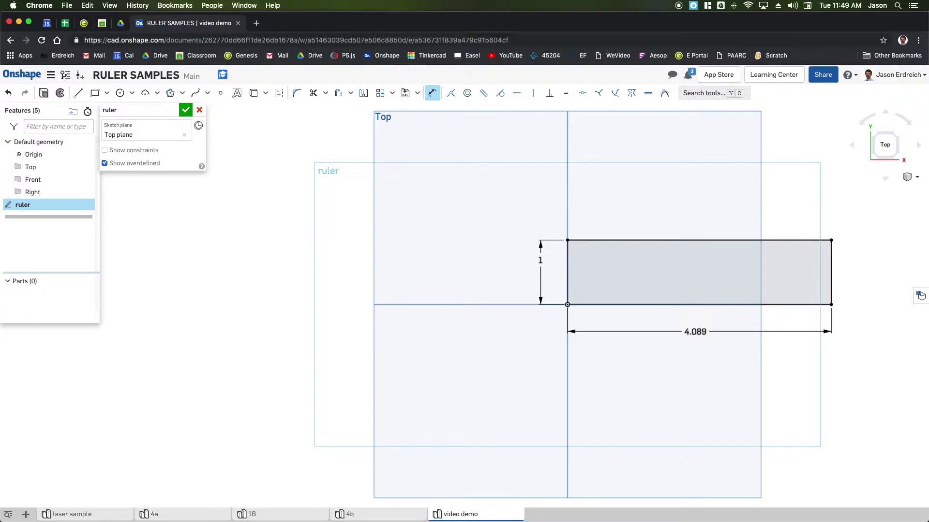
# Step: Draw a 0.1 in vertical tick line up from the rectangle's bottom edge near the origin, and place its dimension outside the rectangle
pyautogui.scroll(-1, 655, 282)
pyautogui.moveTo(655, 282); pyautogui.dragTo(498, 299, button='middle')
pyautogui.scroll(3, 488, 261)
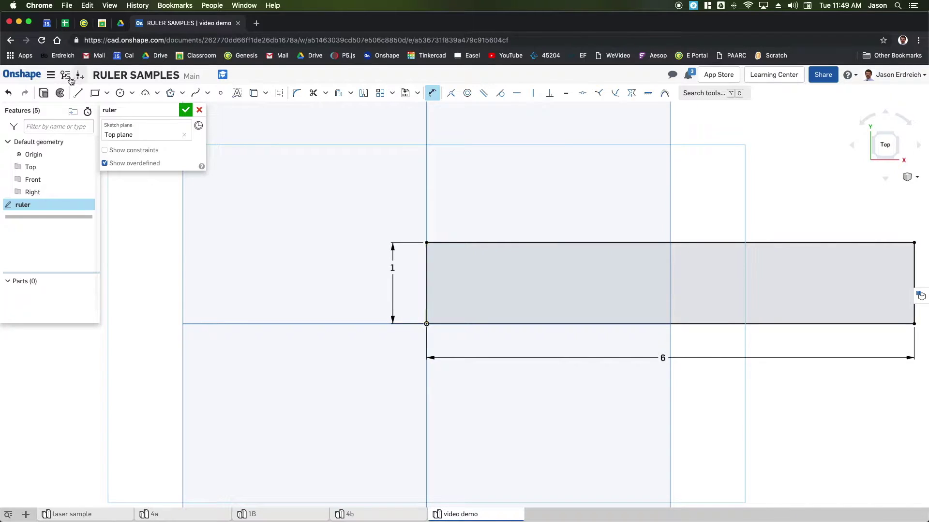
pyautogui.click(78, 93)
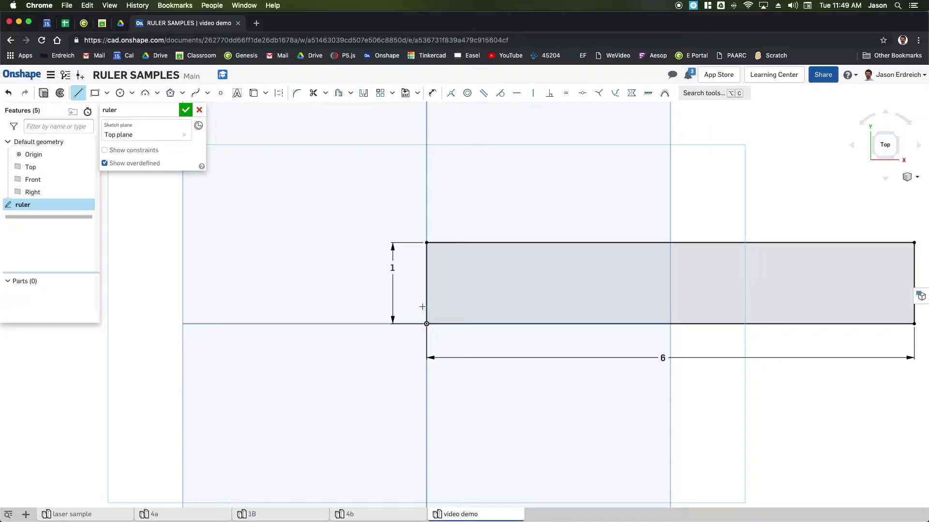
pyautogui.scroll(5, 435, 317)
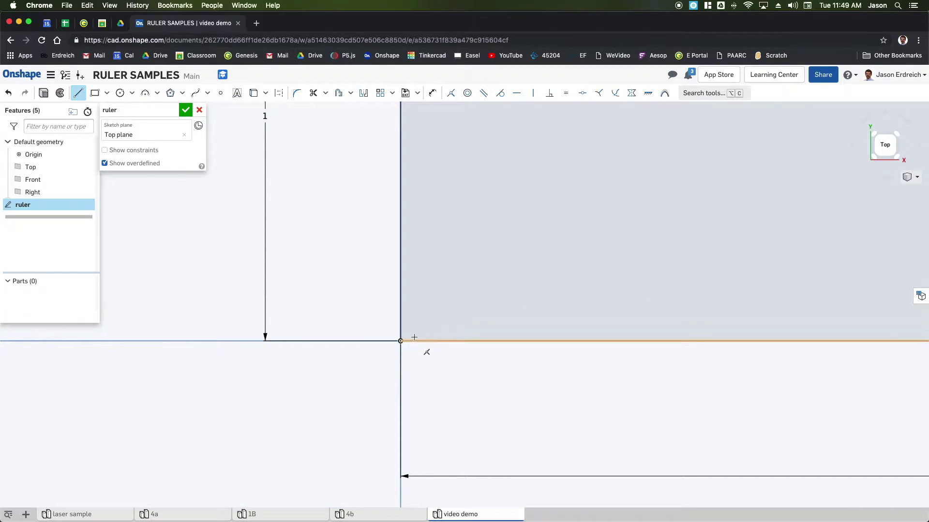
pyautogui.scroll(-1, 411, 318)
pyautogui.moveTo(428, 313); pyautogui.dragTo(426, 352, button='middle')
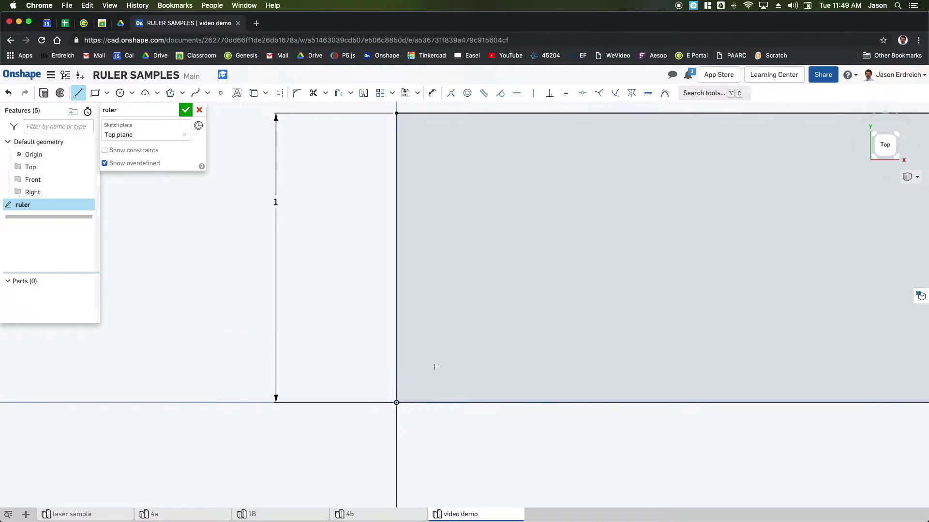
pyautogui.click(414, 402)
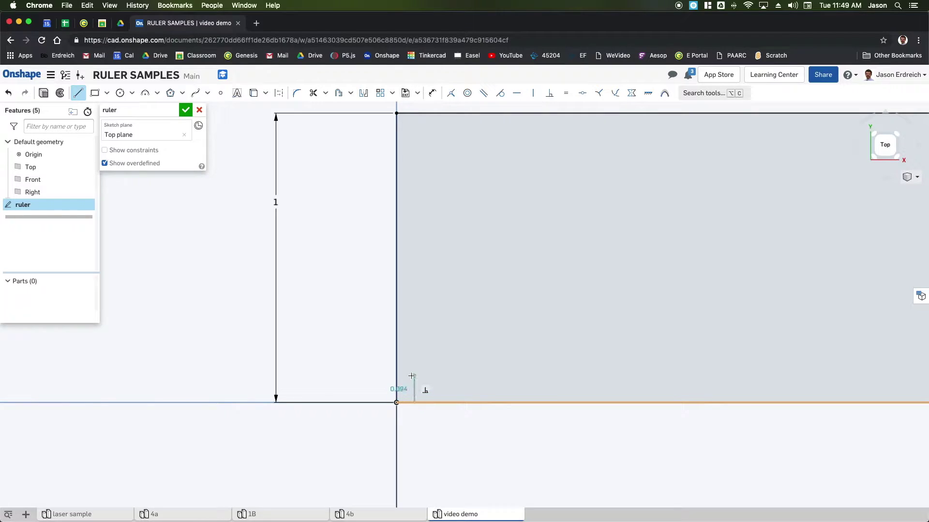
pyautogui.write('0.1')
pyautogui.press('Return')
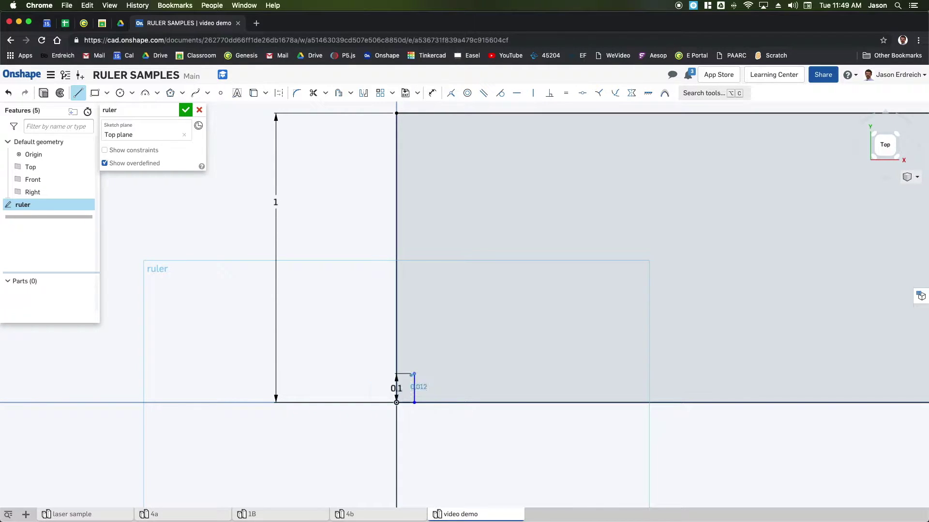
pyautogui.press('Escape')
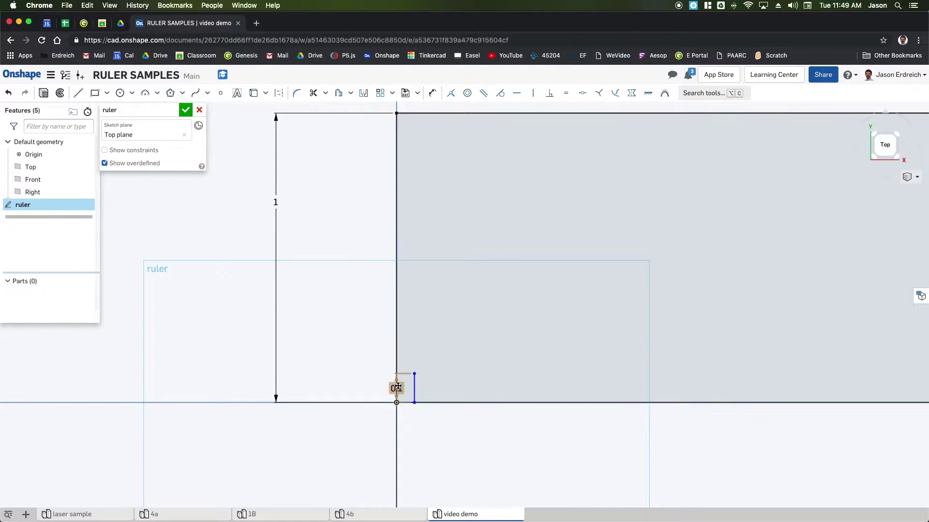
pyautogui.moveTo(398, 387)
pyautogui.mouseDown()
pyautogui.moveTo(427, 384)
pyautogui.moveTo(377, 378)
pyautogui.moveTo(381, 362)
pyautogui.mouseUp()
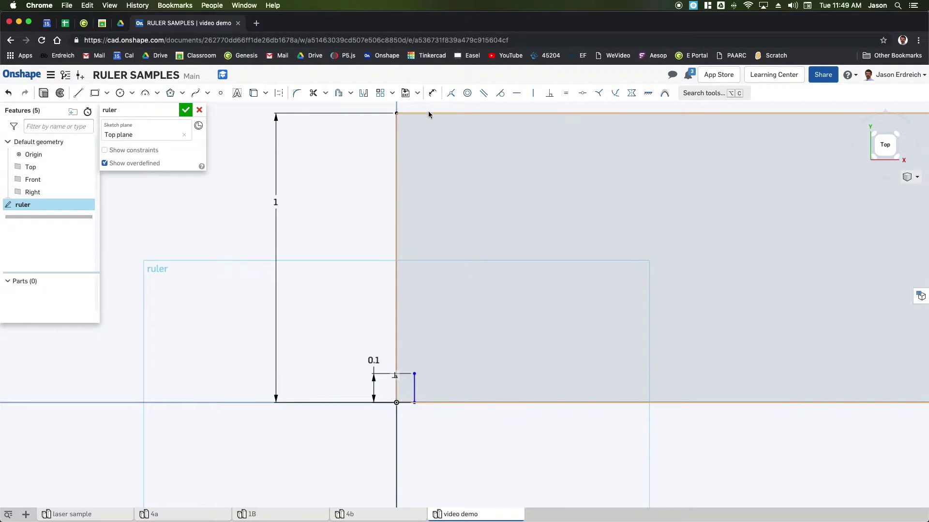
# Step: Dimension the tick line 1/16 in from the rectangle's left edge
pyautogui.click(432, 93)
pyautogui.click(397, 387)
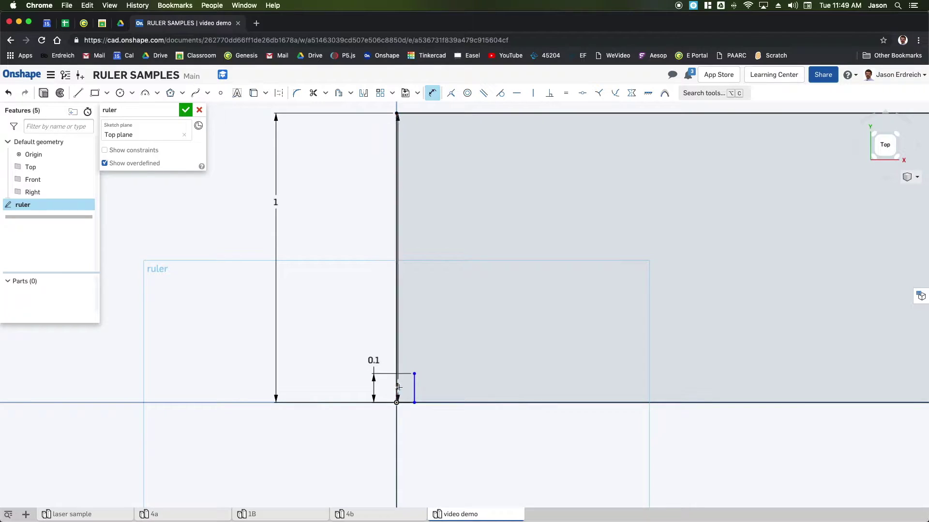
pyautogui.press('d')
pyautogui.click(398, 387)
pyautogui.click(414, 387)
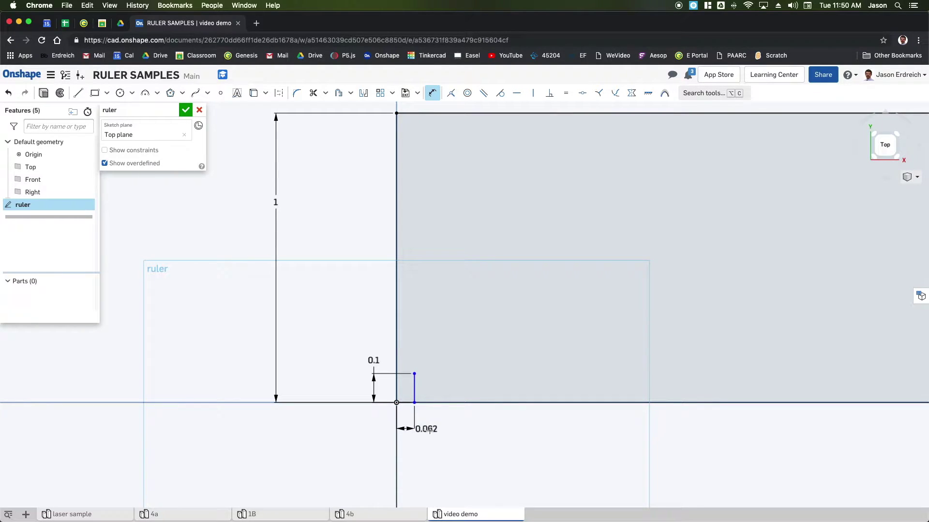
pyautogui.click(430, 430)
pyautogui.write('1/16')
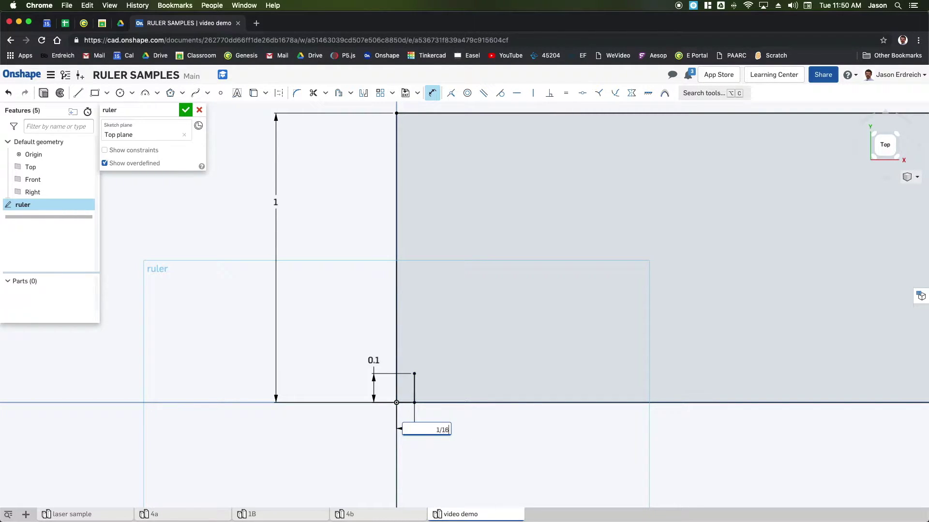
pyautogui.press('Return')
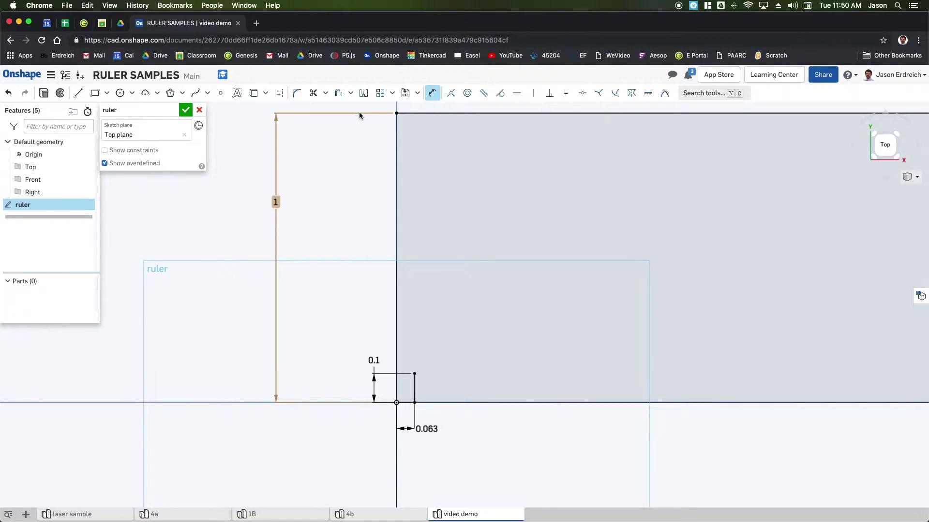
# Step: Create a linear pattern of the tick line along the ruler's bottom edge with 96 instances
pyautogui.click(381, 96)
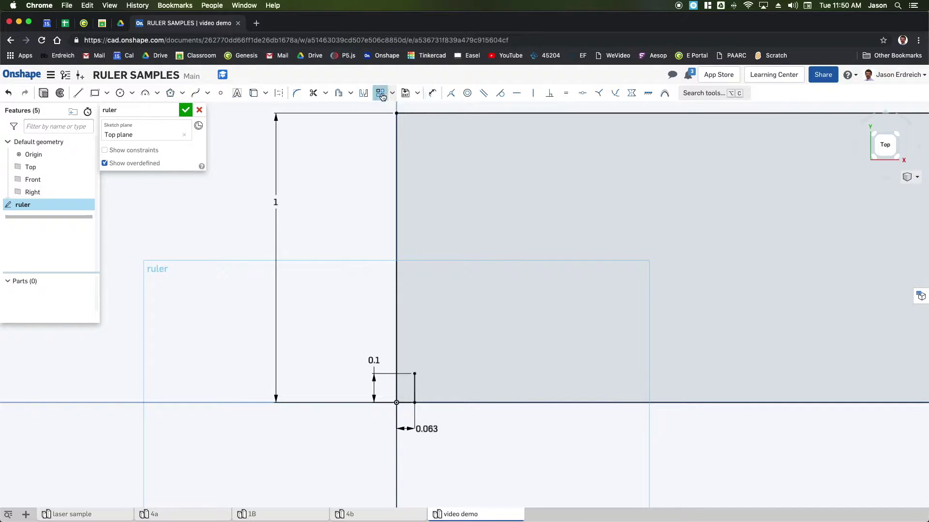
pyautogui.click(415, 388)
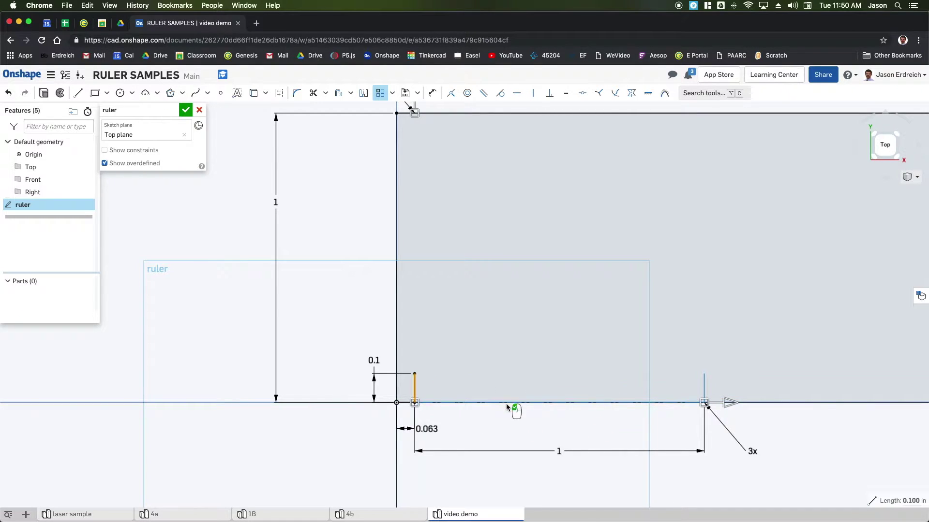
pyautogui.click(750, 449)
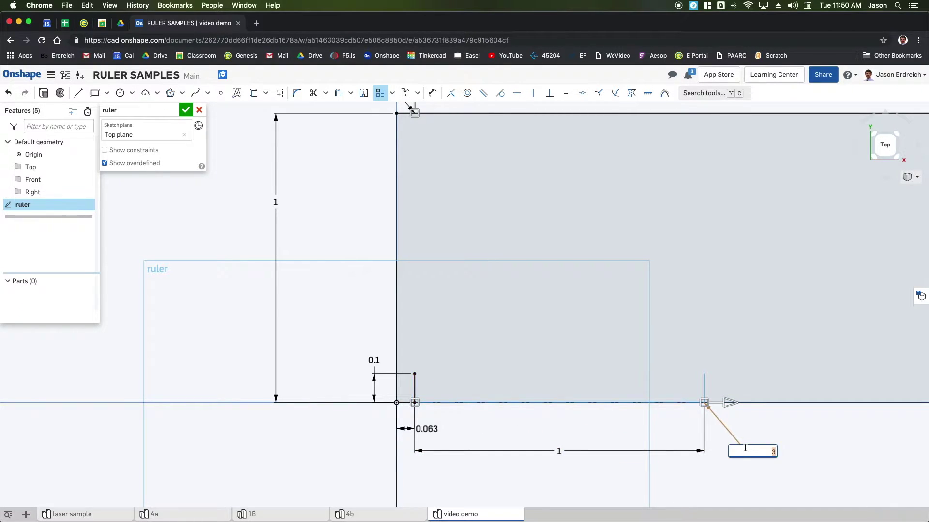
pyautogui.press('Return')
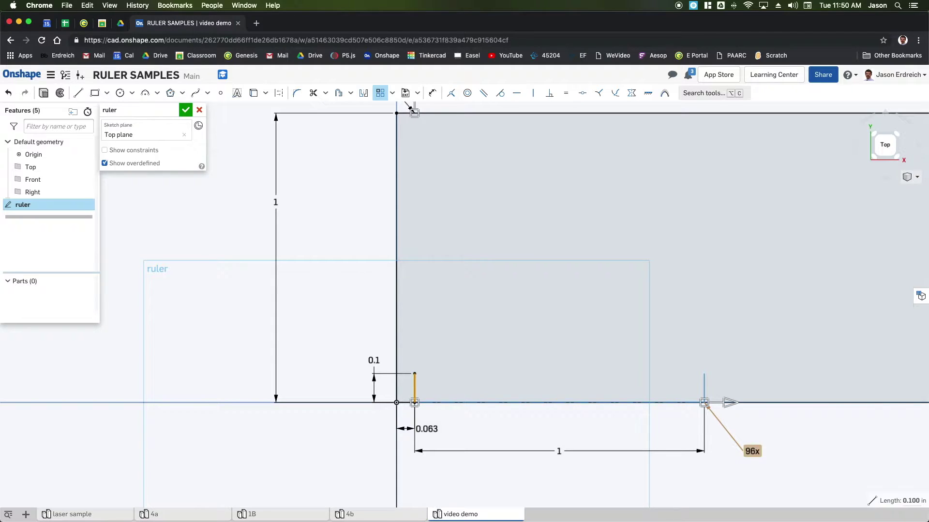
pyautogui.doubleClick(762, 451)
pyautogui.press('Return')
# Step: Set the tick pattern's spacing to 1/16 in and finish the pattern along the ruler's bottom edge
pyautogui.scroll(-10, 484, 398)
pyautogui.scroll(6, 591, 406)
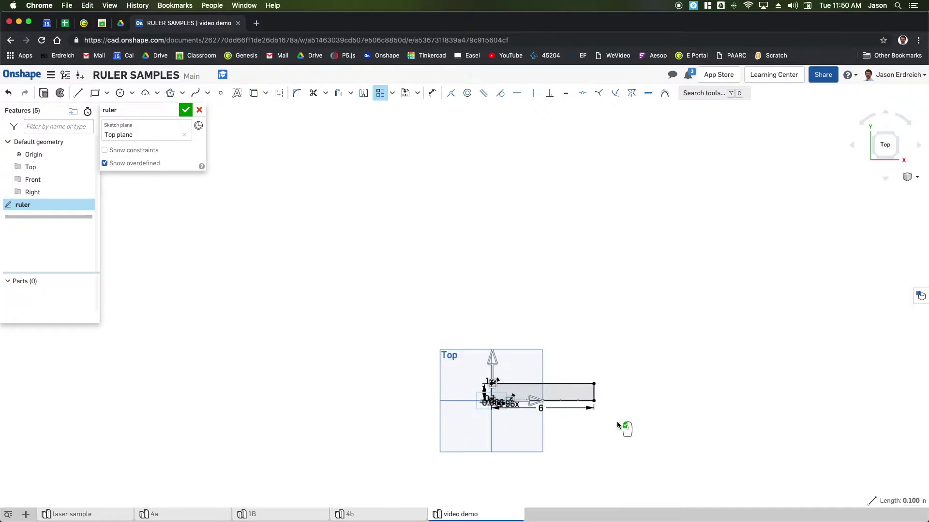
pyautogui.scroll(-5, 587, 359)
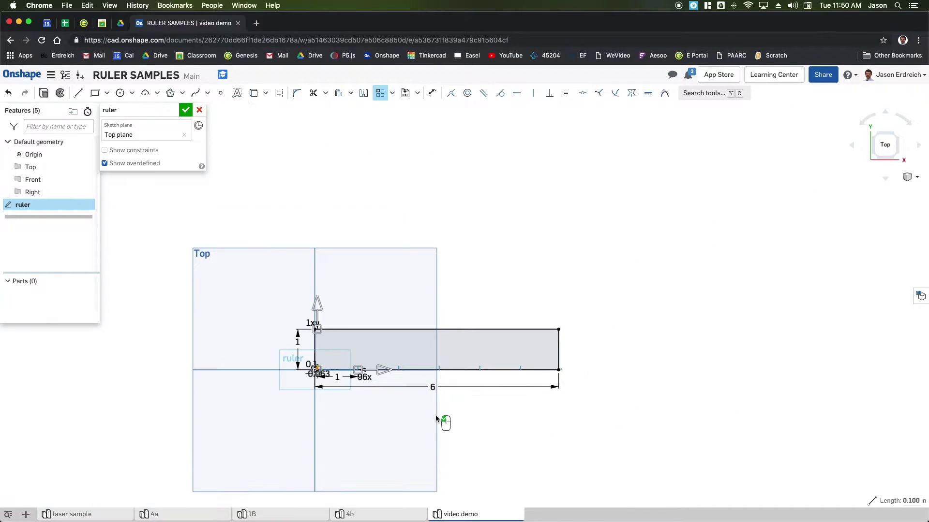
pyautogui.scroll(8, 313, 372)
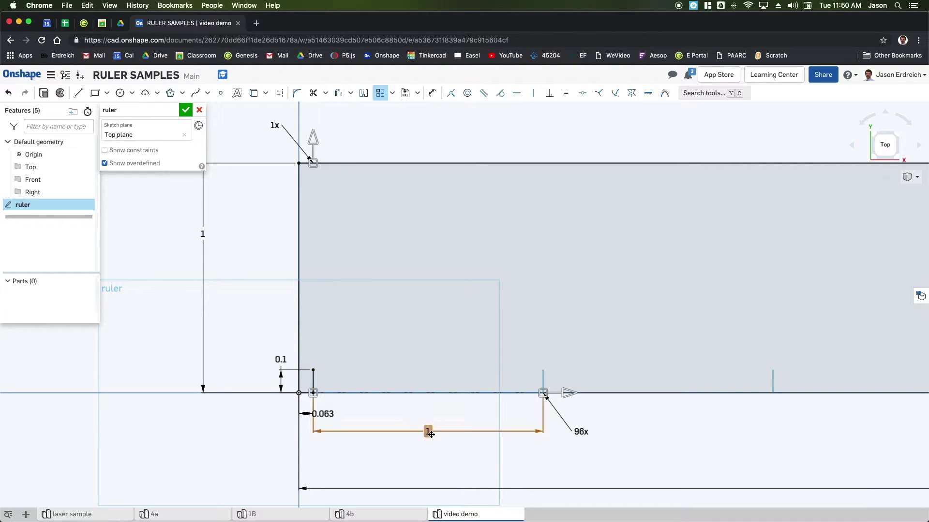
pyautogui.doubleClick(428, 431)
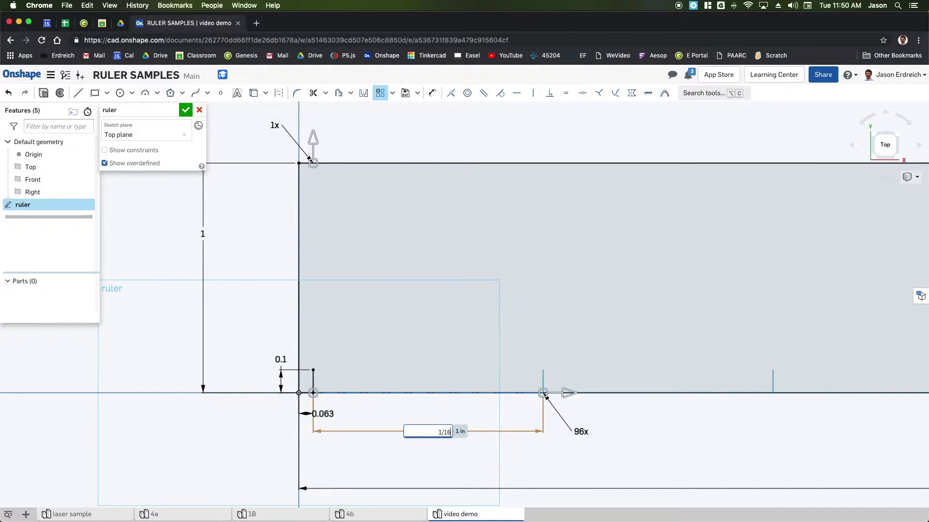
pyautogui.write('1/16')
pyautogui.press('Return')
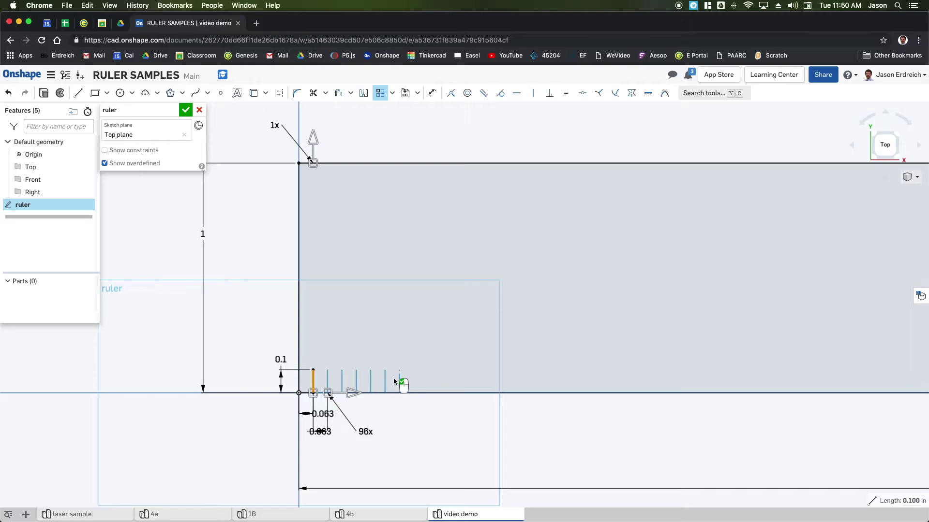
pyautogui.scroll(5, 402, 373)
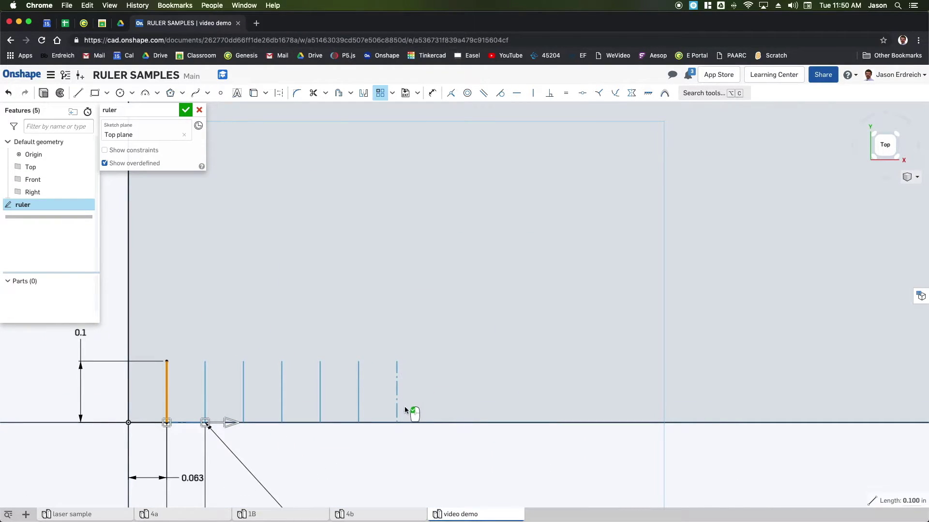
pyautogui.scroll(-5, 395, 388)
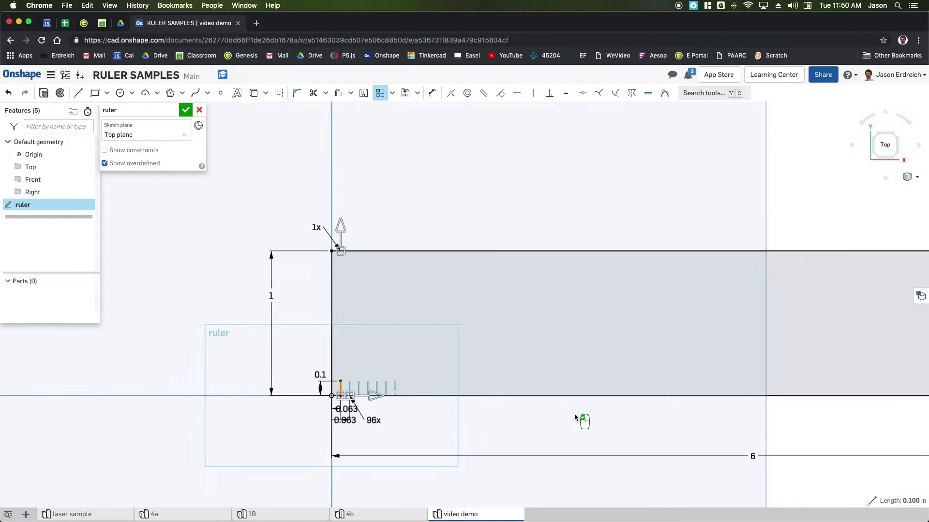
pyautogui.moveTo(844, 407); pyautogui.dragTo(643, 393, button='middle')
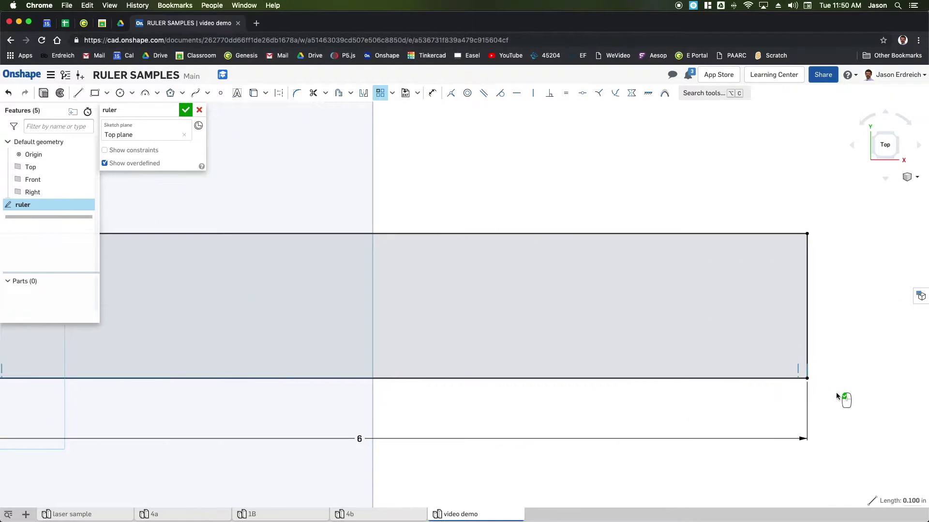
pyautogui.scroll(-3, 565, 405)
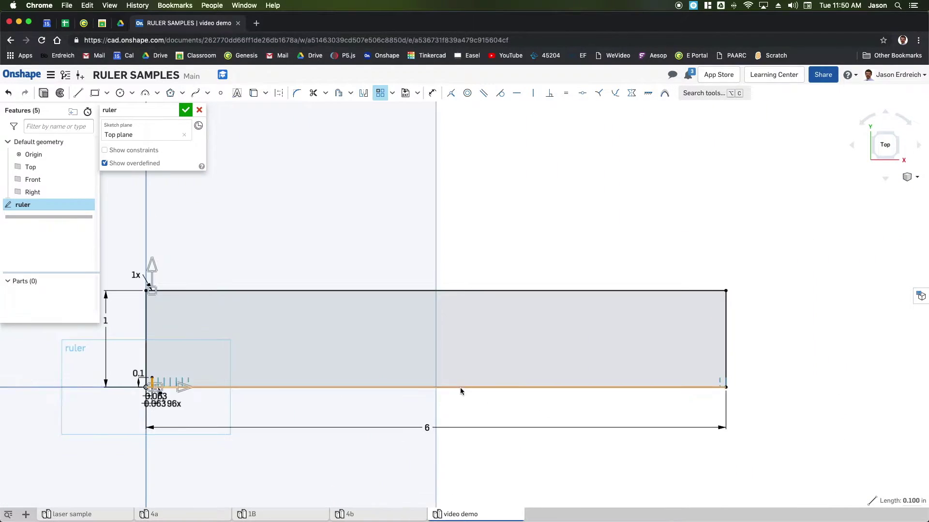
pyautogui.hscroll(-4, 553, 393)
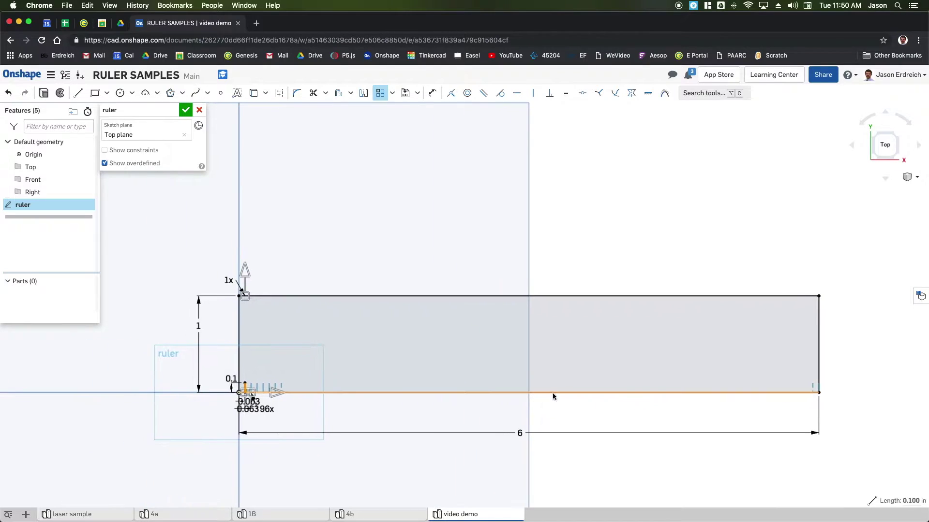
pyautogui.click(425, 251)
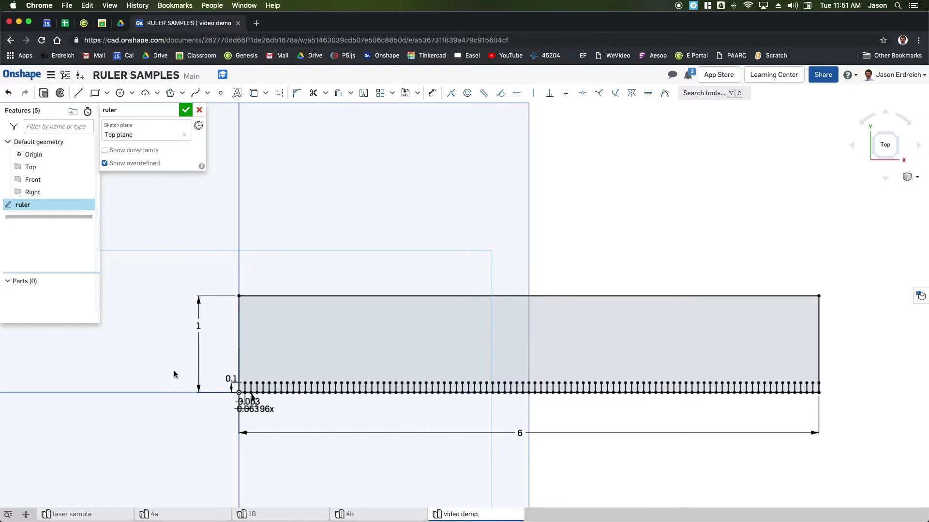
# Step: Draw a 0.1 in vertical line up from the top of the second tick mark to lengthen it
pyautogui.scroll(2, 176, 371)
pyautogui.scroll(1, 263, 356)
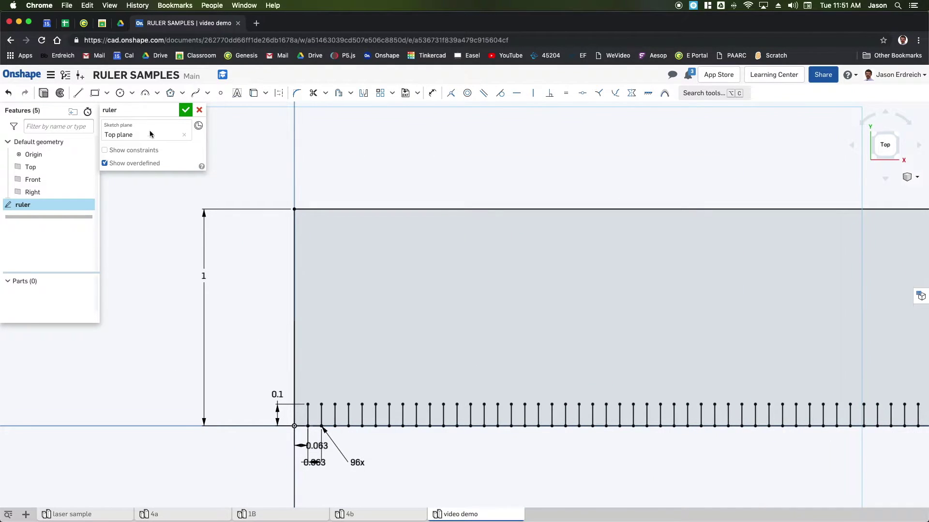
pyautogui.click(77, 94)
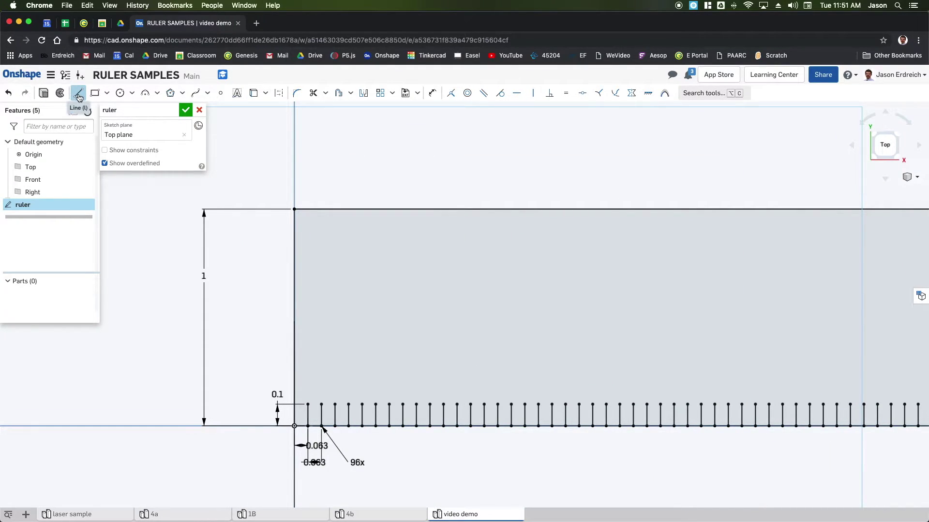
pyautogui.scroll(3, 307, 406)
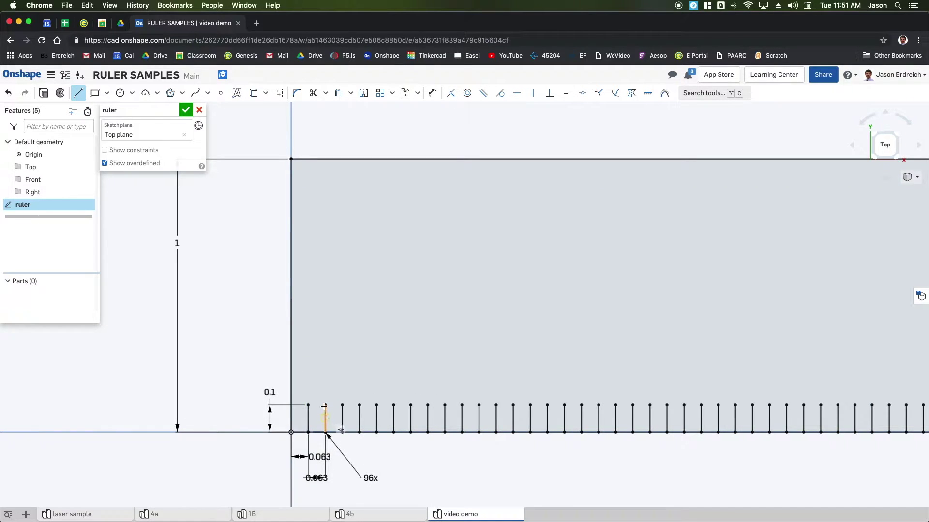
pyautogui.click(325, 432)
pyautogui.click(326, 384)
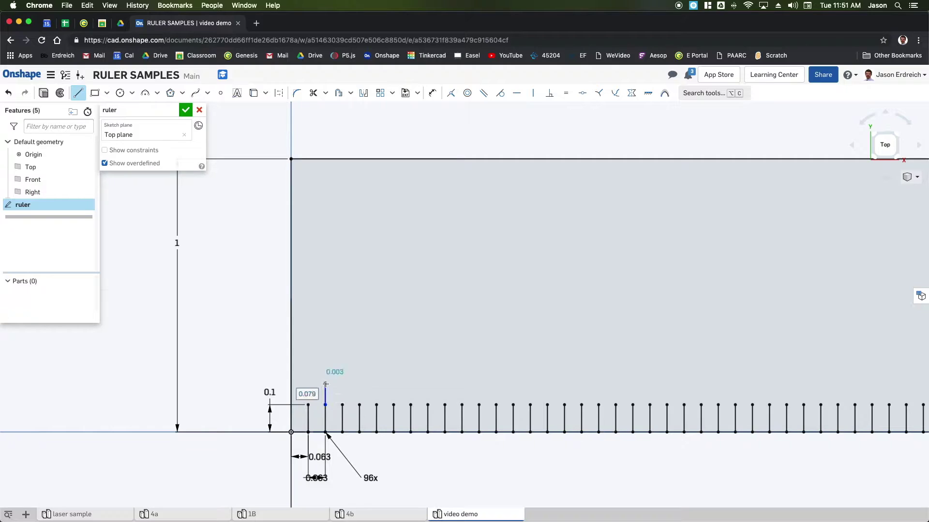
pyautogui.write('.')
pyautogui.write('0.1')
pyautogui.press('Return')
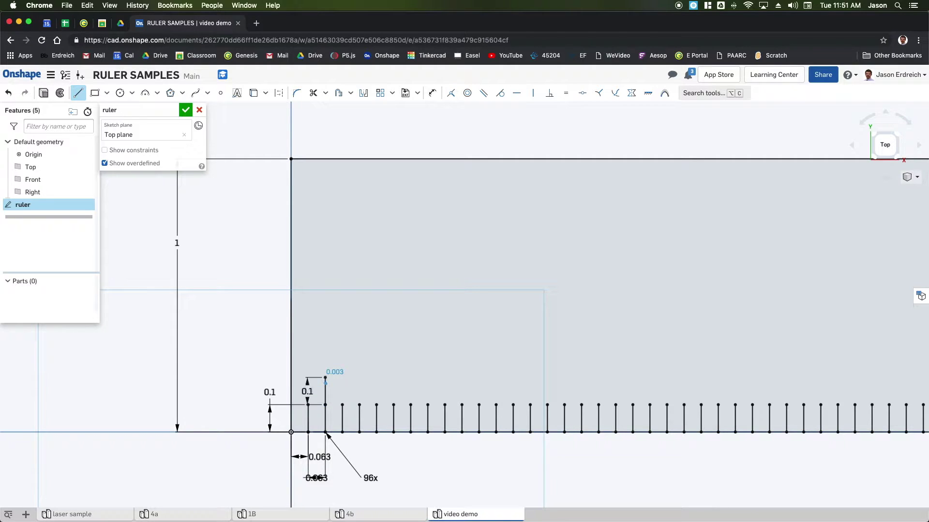
pyautogui.press('Escape')
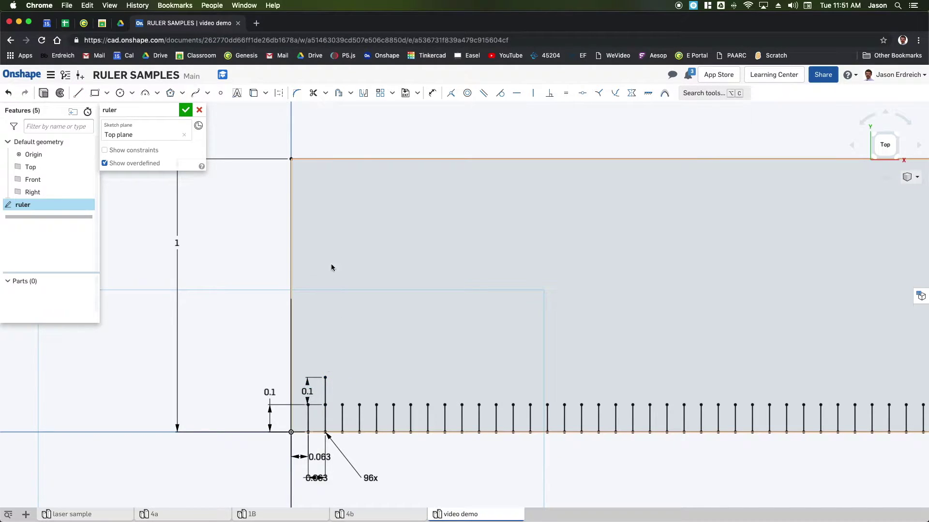
# Step: Create a linear pattern of the second tick's extension line along the ruler with 0.125 in spacing and 48 instances
pyautogui.click(380, 93)
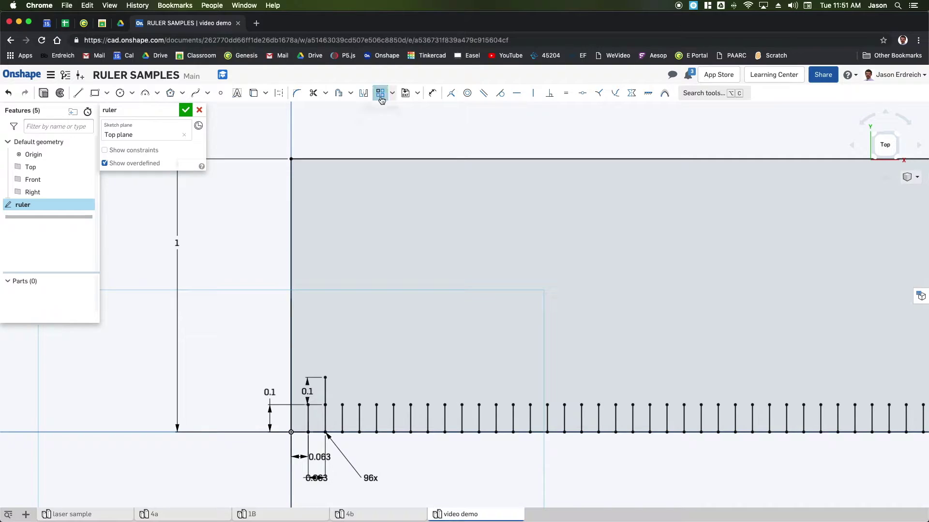
pyautogui.click(325, 392)
pyautogui.doubleClick(462, 454)
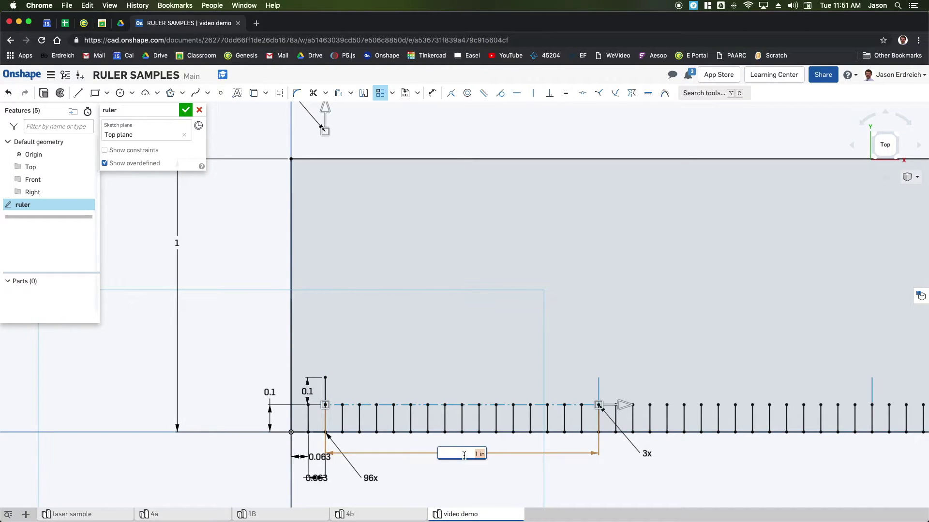
pyautogui.write('0.125')
pyautogui.press('Return')
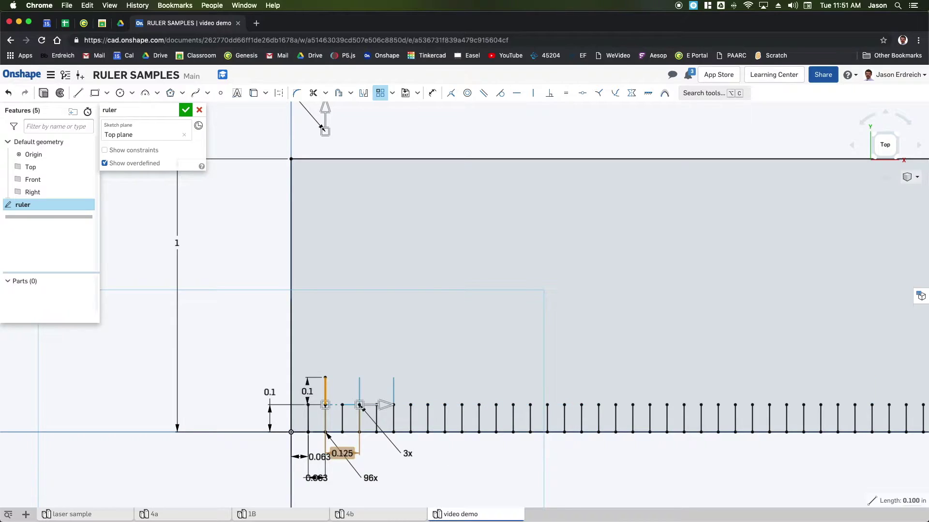
pyautogui.doubleClick(408, 453)
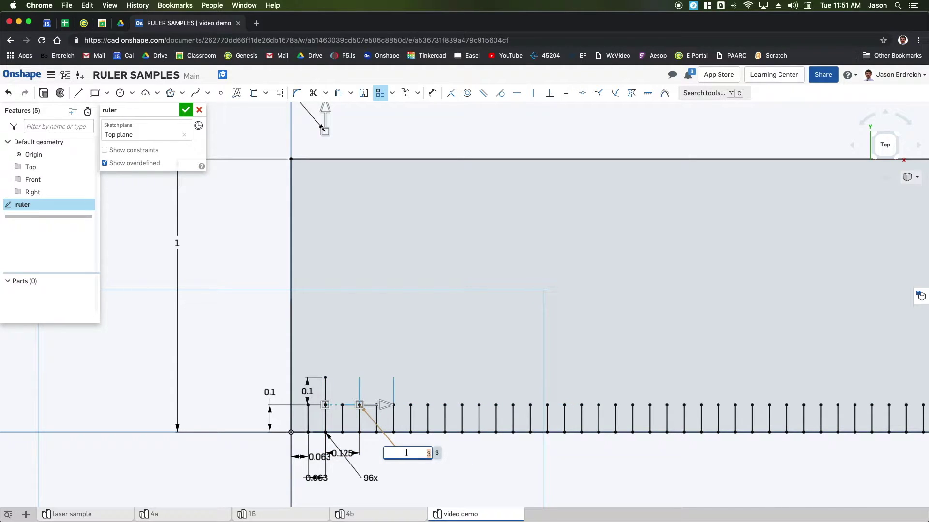
pyautogui.write('48')
pyautogui.press('Return')
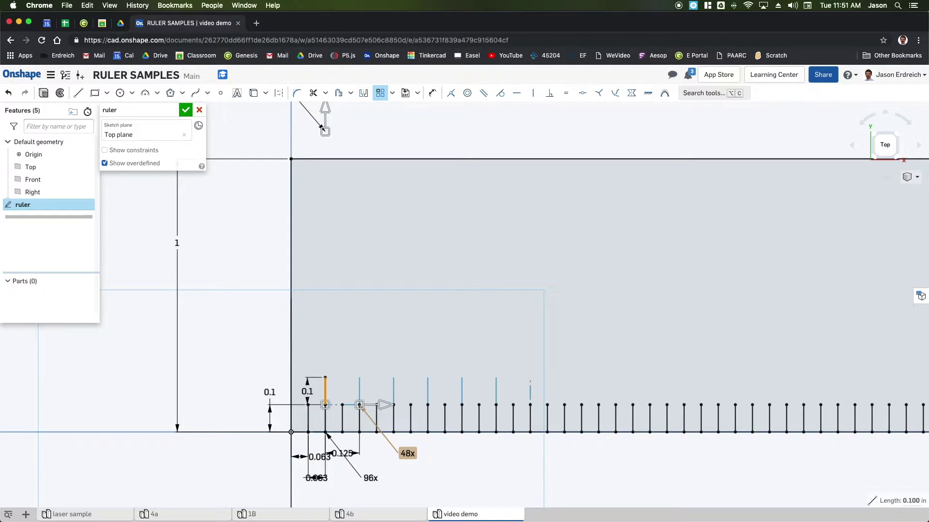
pyautogui.click(243, 301)
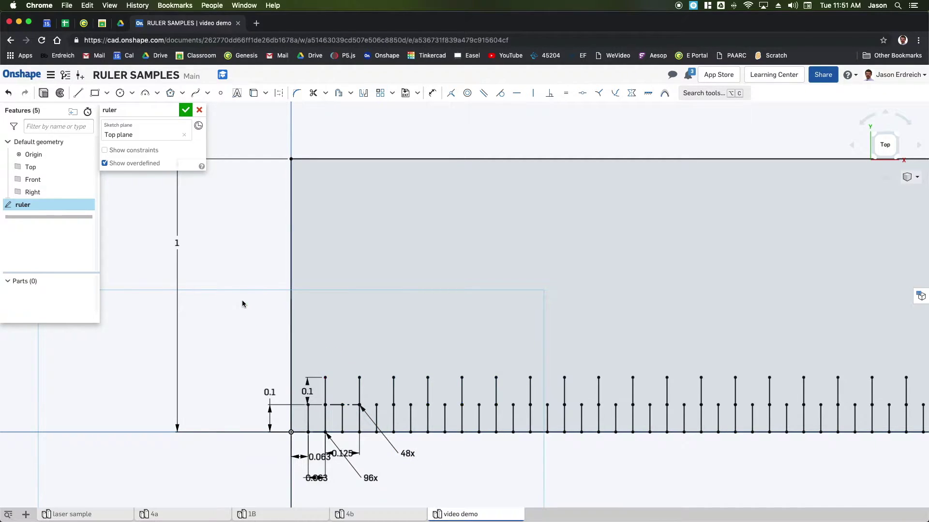
# Step: Draw a 0.1 in vertical line up from the top of the fourth tick mark
pyautogui.click(78, 93)
pyautogui.click(360, 377)
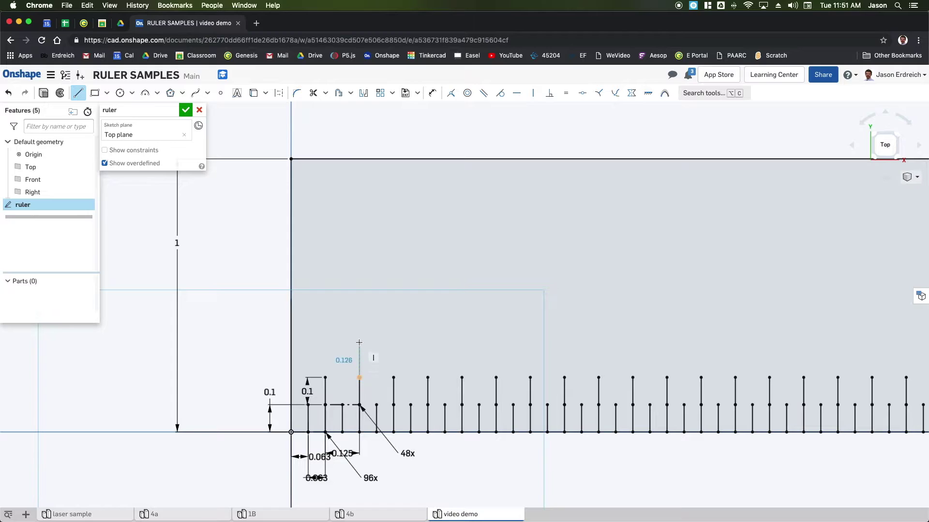
pyautogui.click(359, 342)
pyautogui.write('0.1')
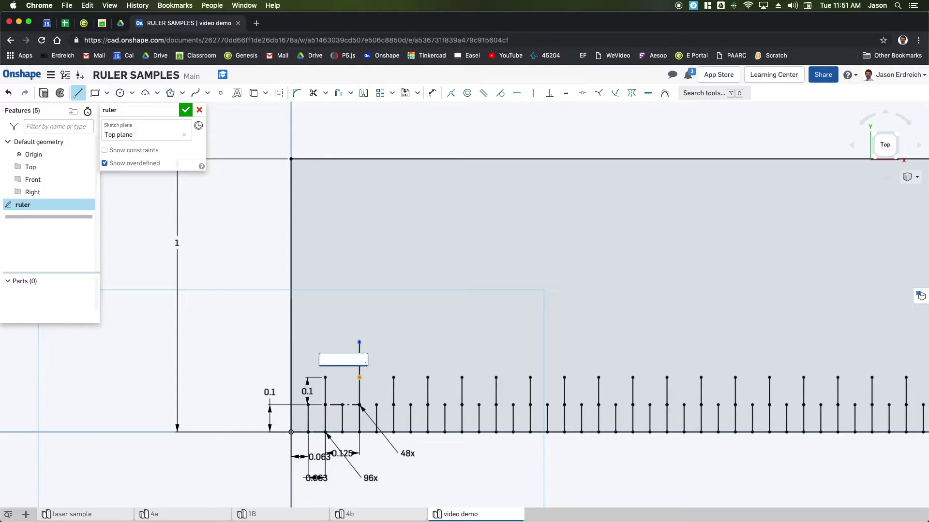
pyautogui.press('Return')
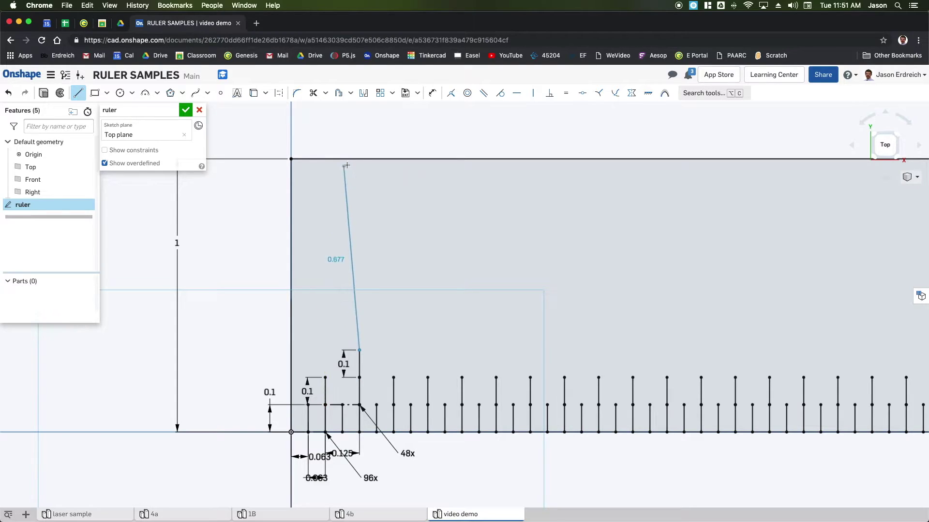
# Step: Start a linear pattern of the fourth tick's upper line, move its spacing dimension above the ticks and set it to 1/4 in
pyautogui.click(380, 93)
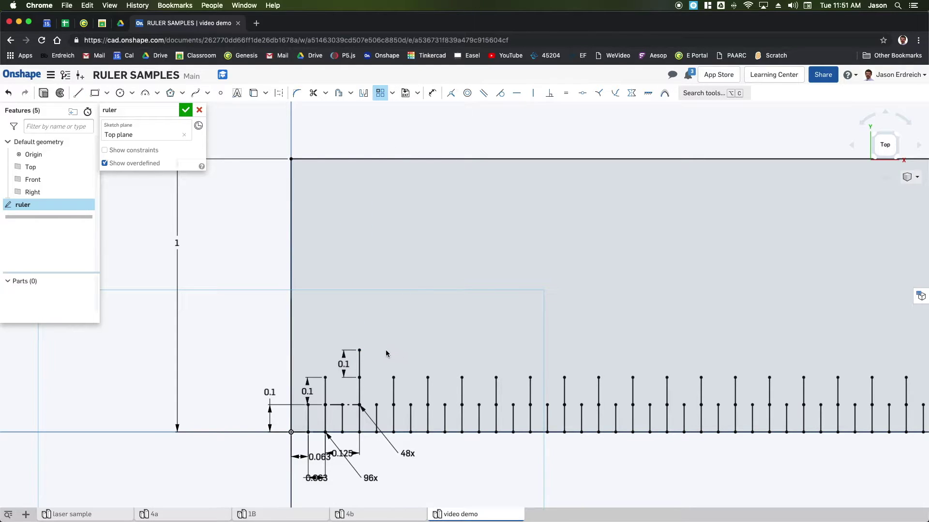
pyautogui.click(359, 366)
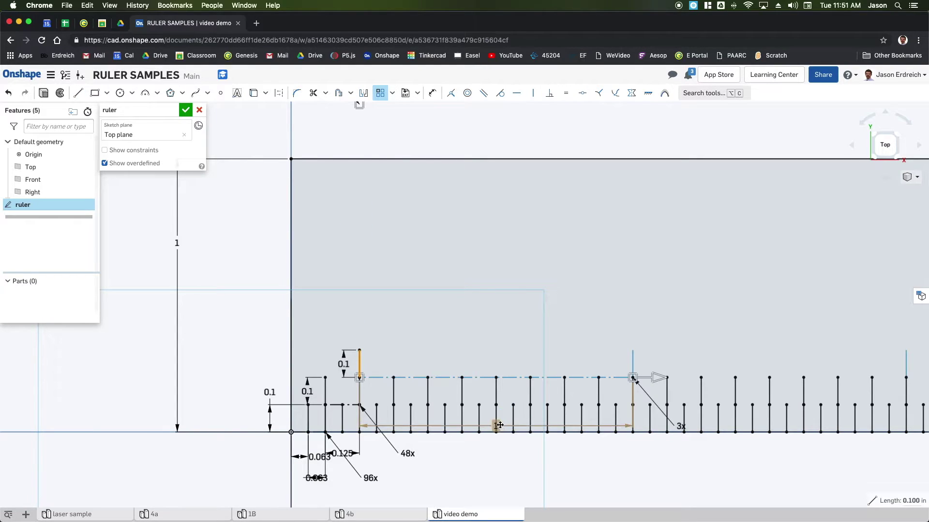
pyautogui.moveTo(497, 427); pyautogui.dragTo(499, 423)
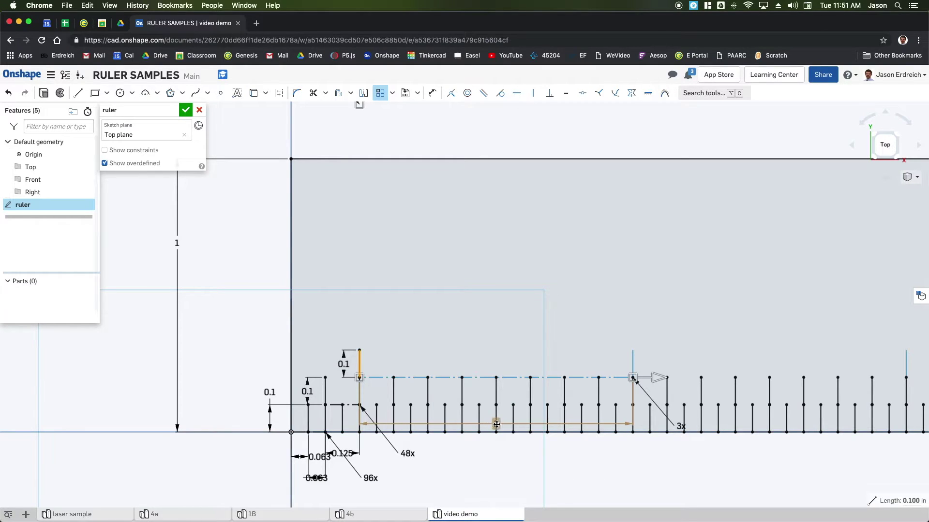
pyautogui.moveTo(496, 424); pyautogui.dragTo(493, 340)
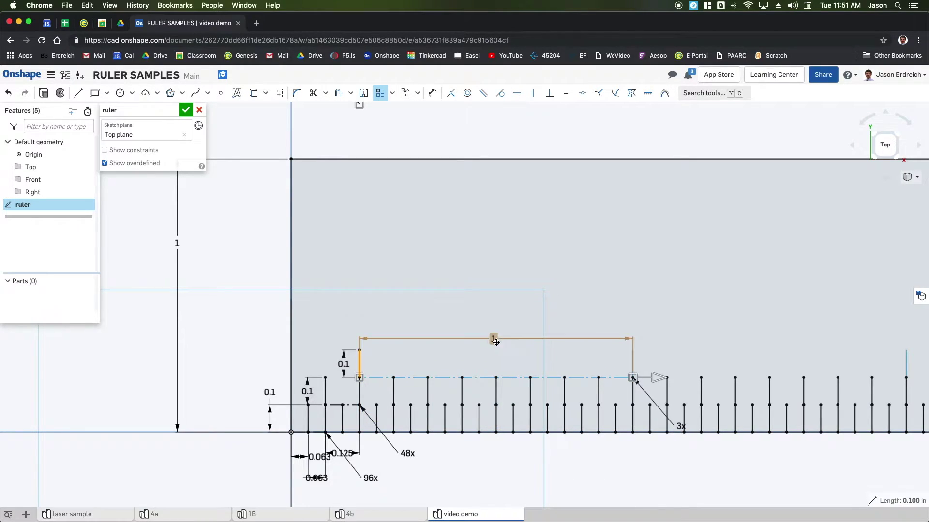
pyautogui.click(494, 341)
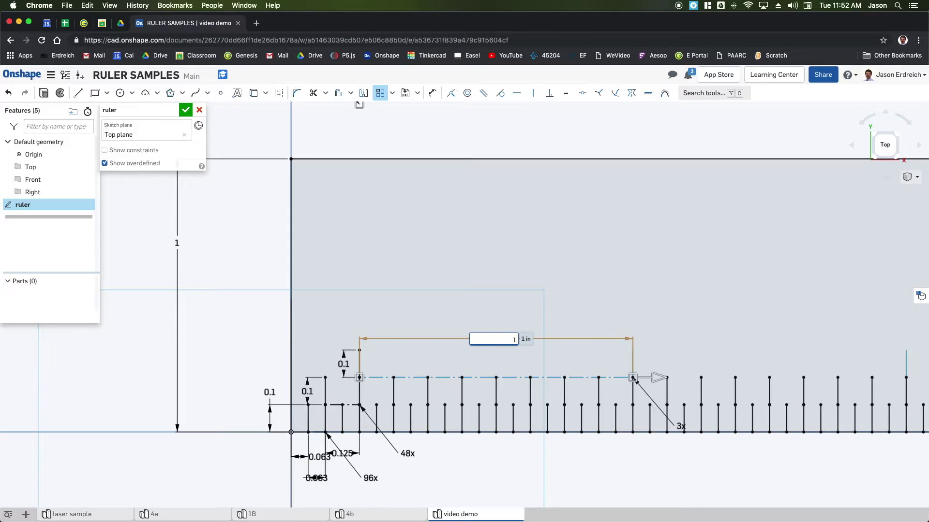
pyautogui.write('1/4')
pyautogui.press('Return')
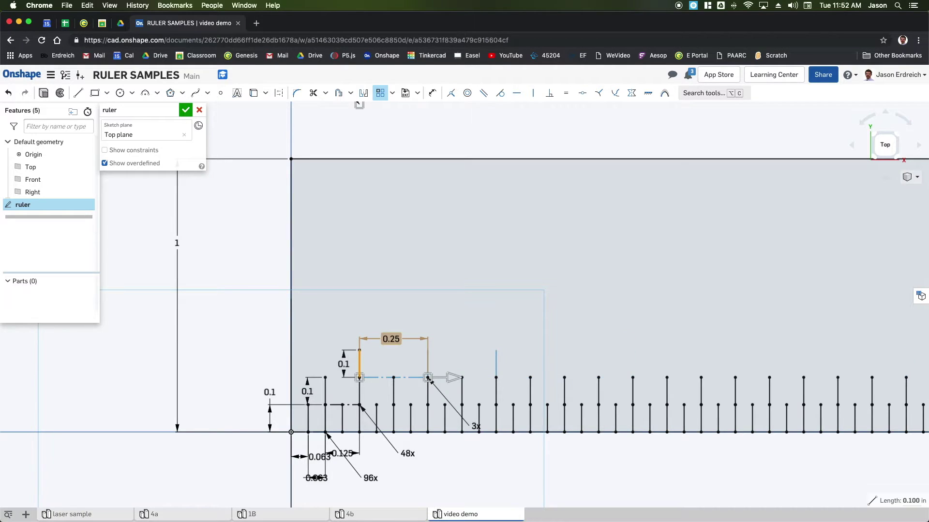
# Step: Set the fourth tick's upper-line pattern to 24 instances and complete it
pyautogui.doubleClick(476, 426)
pyautogui.write('2')
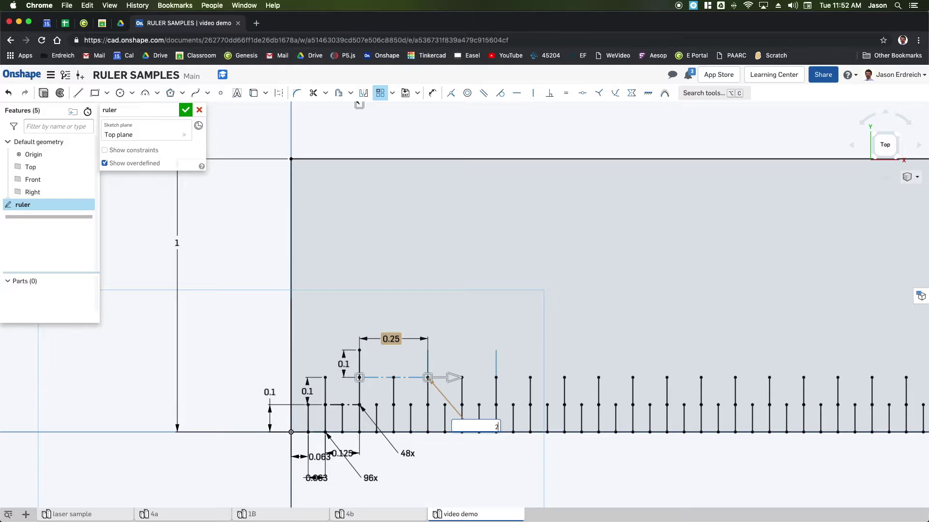
pyautogui.write('4')
pyautogui.press('Return')
pyautogui.scroll(2, 385, 364)
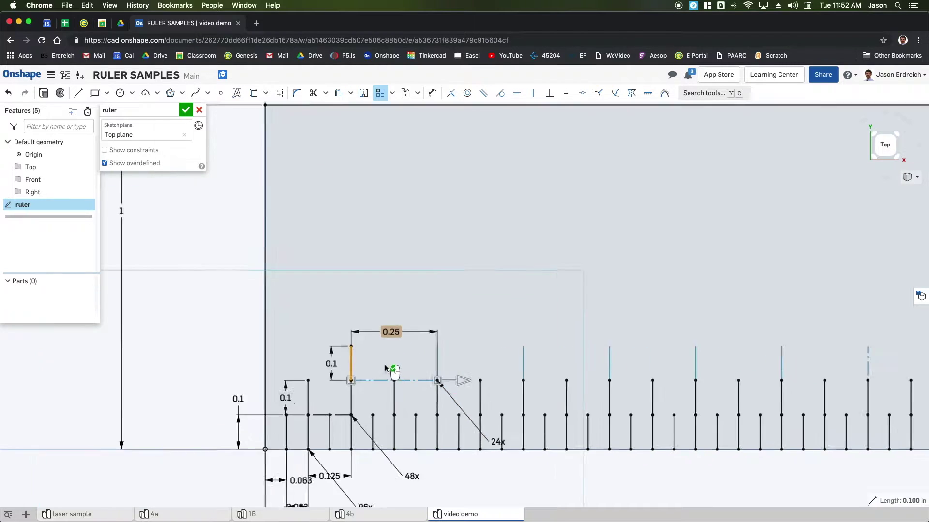
pyautogui.scroll(3, 380, 383)
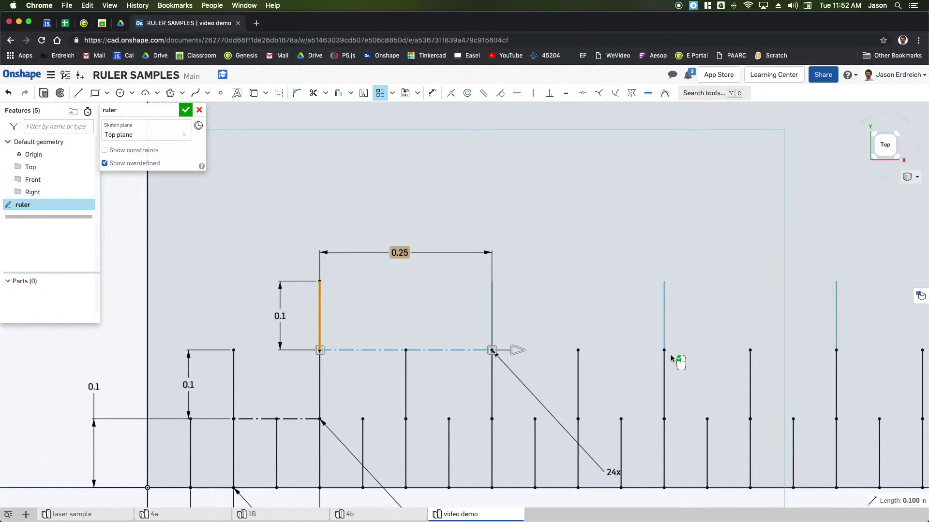
pyautogui.scroll(-3, 680, 349)
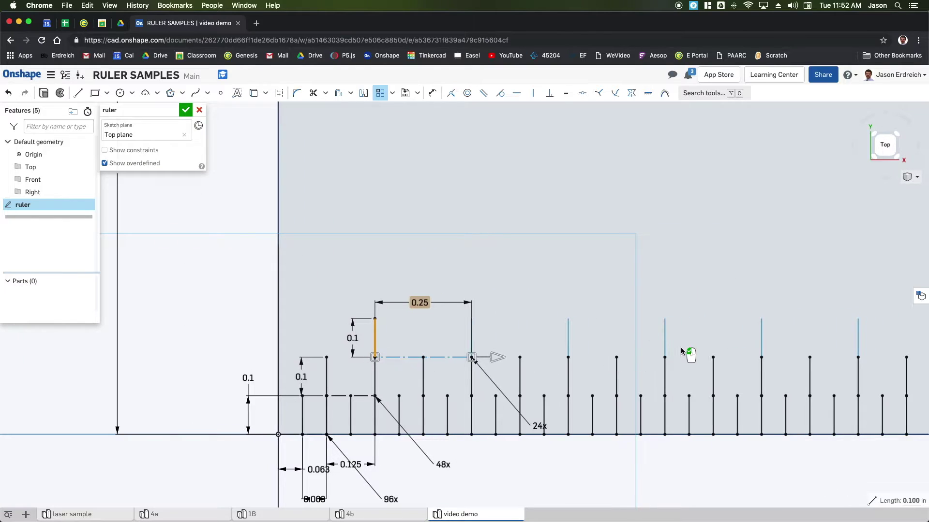
pyautogui.scroll(-3, 702, 387)
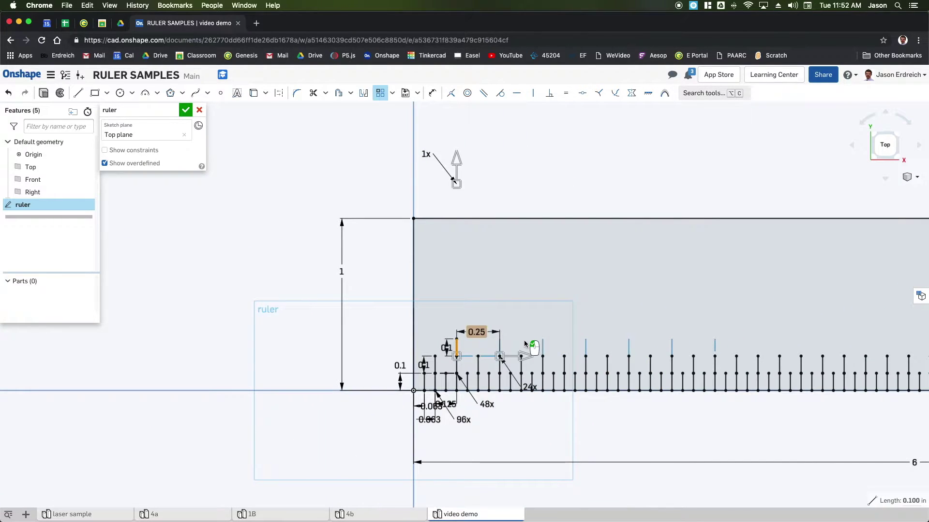
pyautogui.scroll(1, 525, 344)
pyautogui.click(629, 429)
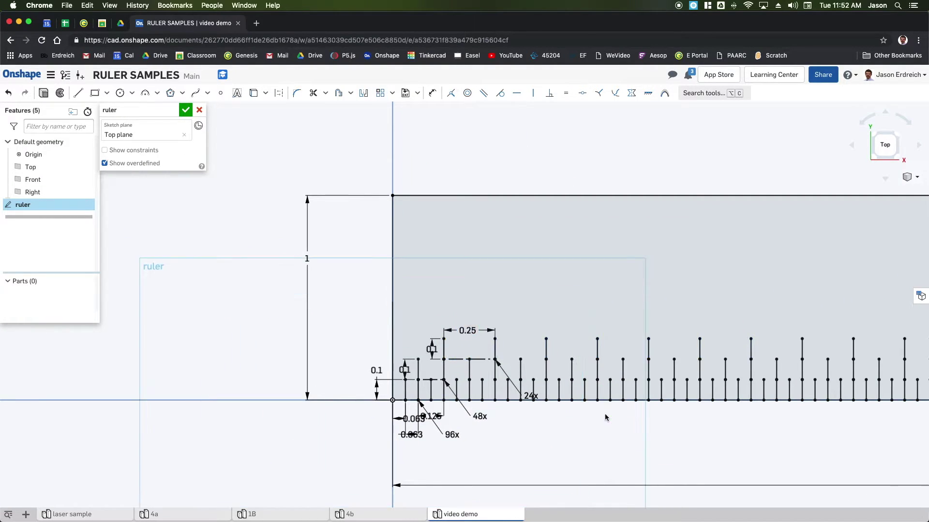
# Step: Draw a 0.1 in vertical line up from the top of the tick mark at the 1/2 inch position
pyautogui.click(78, 92)
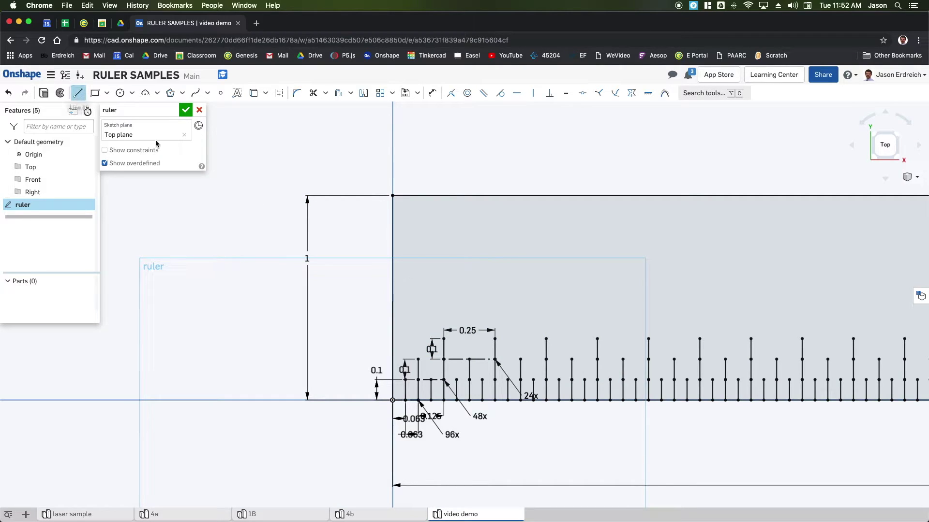
pyautogui.click(494, 338)
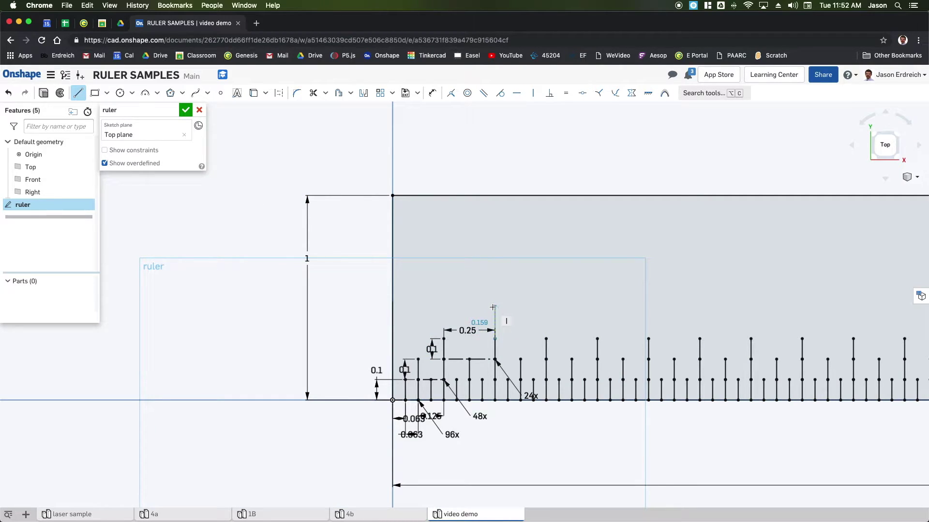
pyautogui.click(493, 308)
pyautogui.write('.1')
pyautogui.press('Return')
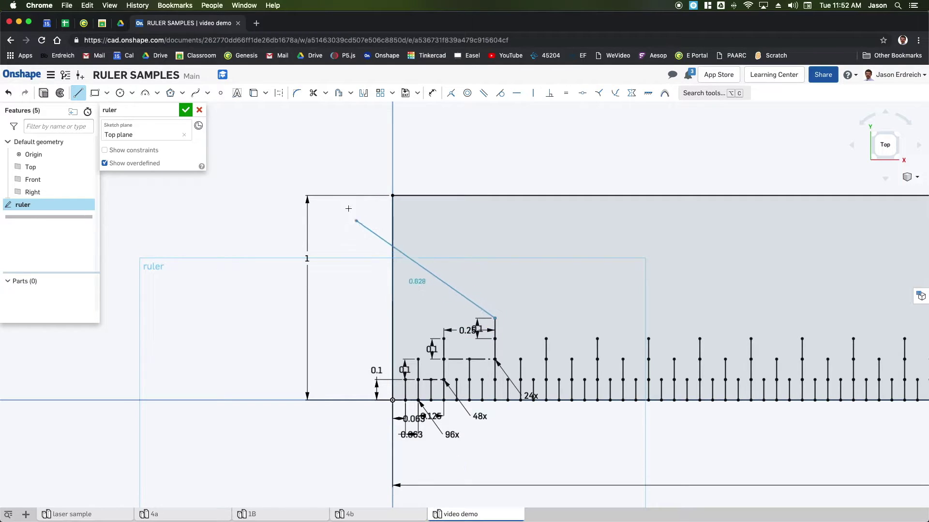
# Step: Create a linear pattern of the half-inch tick's top line along the ruler with 1/2 in spacing and 12 instances
pyautogui.click(379, 93)
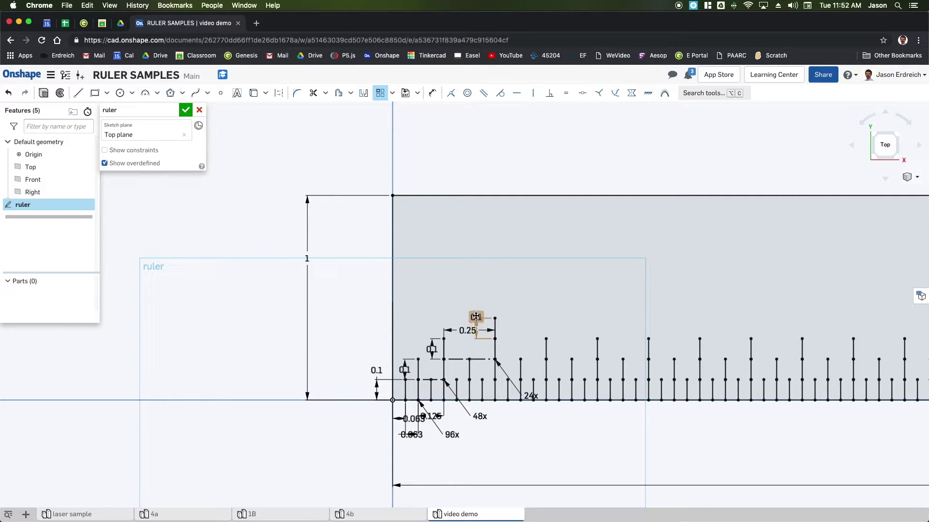
pyautogui.click(495, 328)
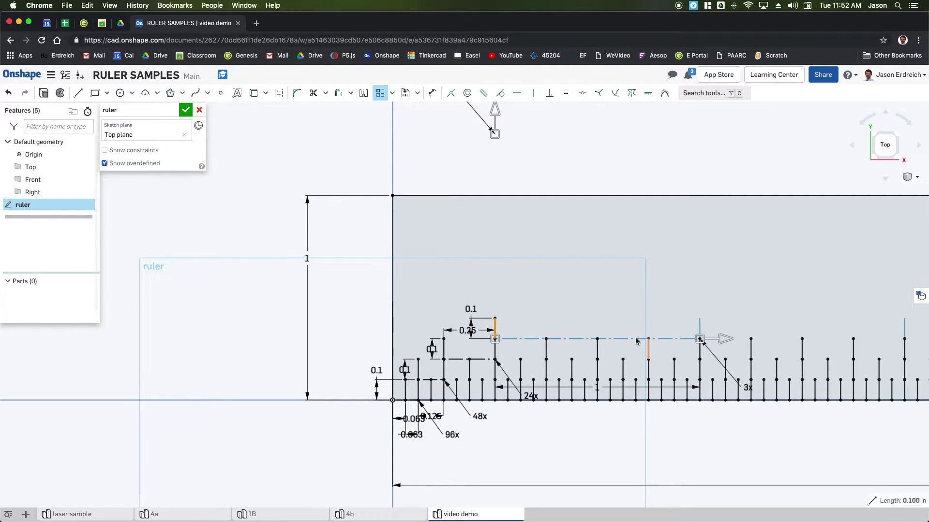
pyautogui.moveTo(597, 387); pyautogui.dragTo(592, 313)
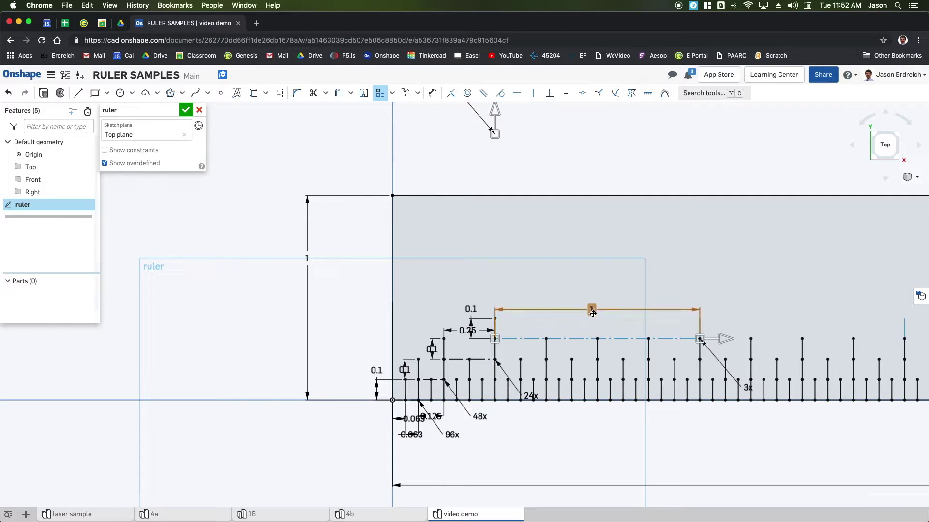
pyautogui.doubleClick(593, 314)
pyautogui.write('1/2')
pyautogui.press('Return')
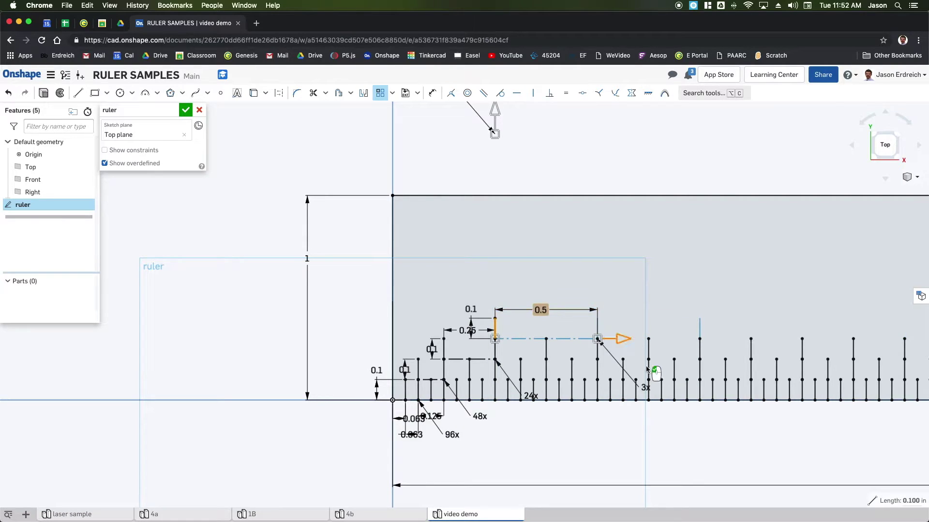
pyautogui.doubleClick(656, 393)
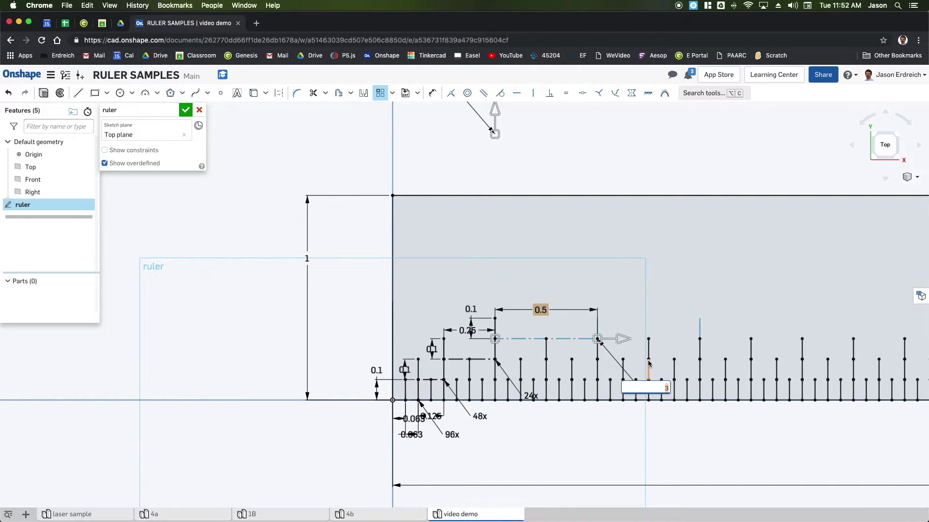
pyautogui.write('12')
pyautogui.press('Return')
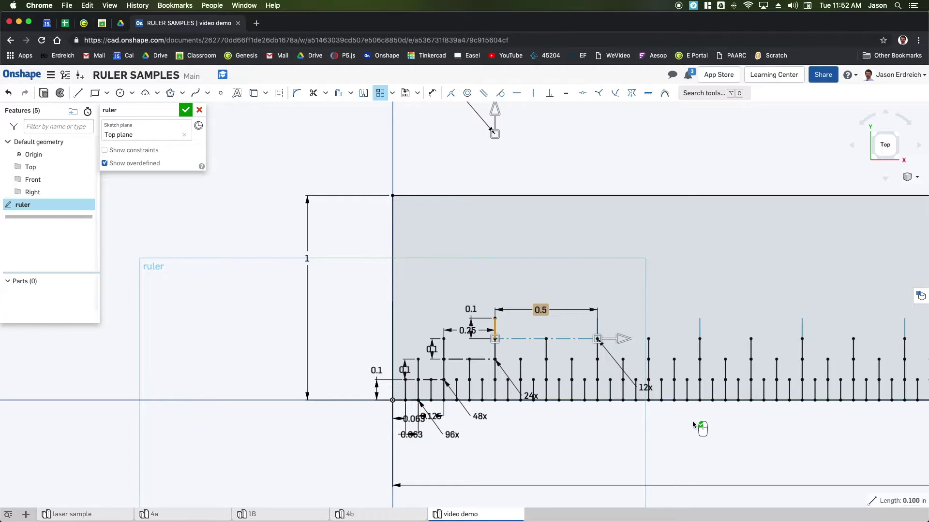
pyautogui.scroll(-3, 696, 435)
pyautogui.moveTo(678, 322); pyautogui.dragTo(519, 313, button='middle')
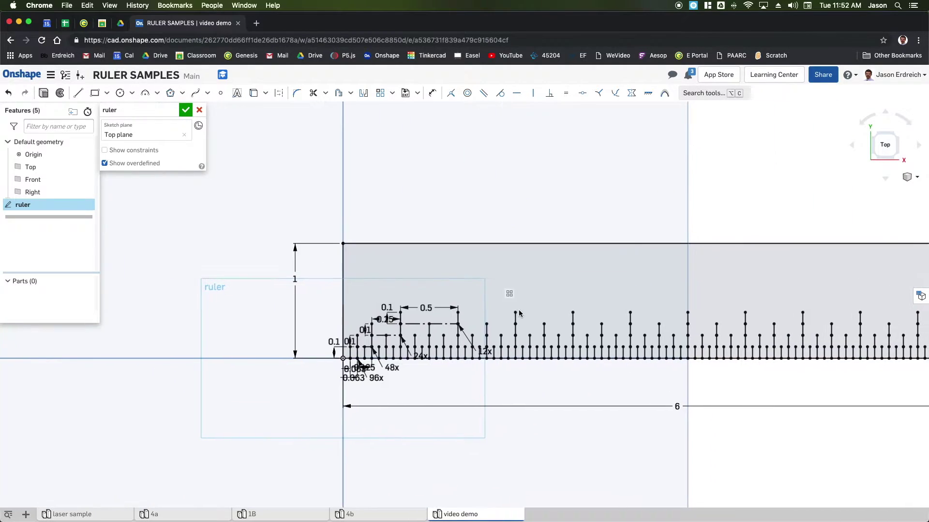
# Step: Draw a 0.1 in vertical line up from the top of the tick mark at the 1 inch position
pyautogui.click(78, 93)
pyautogui.scroll(3, 370, 266)
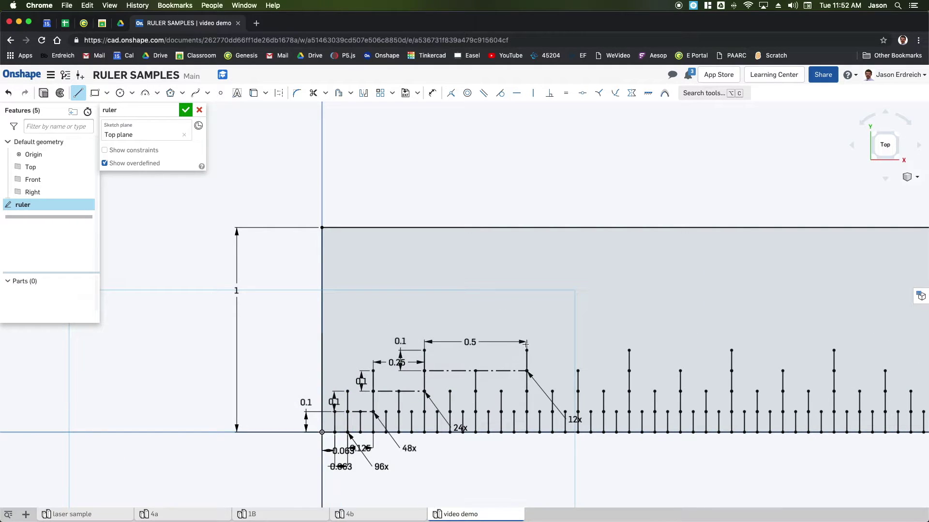
pyautogui.click(526, 350)
pyautogui.click(526, 324)
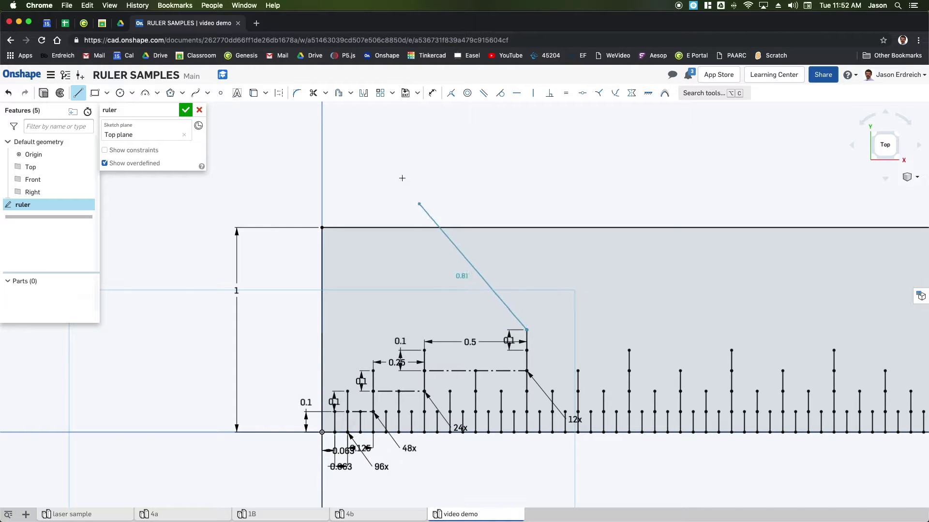
# Step: Create a linear pattern of the one-inch tick's top line along the ruler with 1 in spacing and 6 instances
pyautogui.click(381, 93)
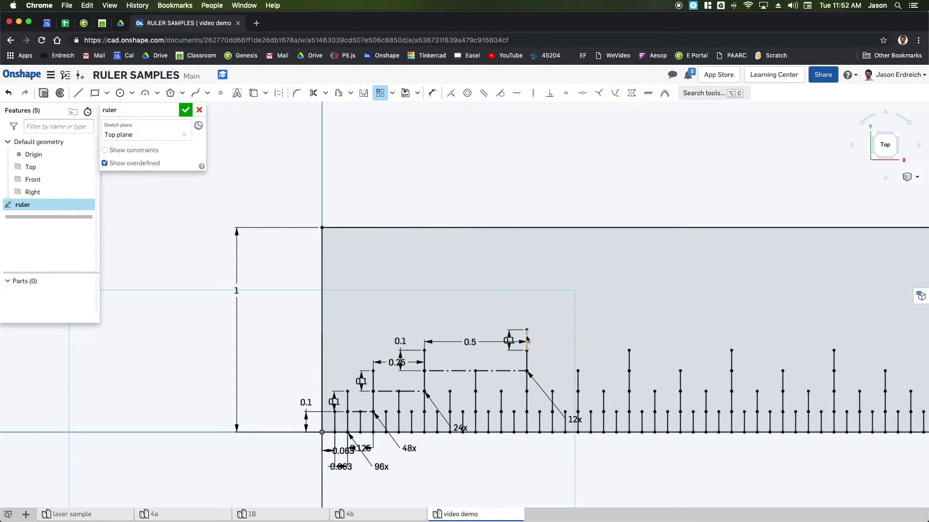
pyautogui.click(527, 338)
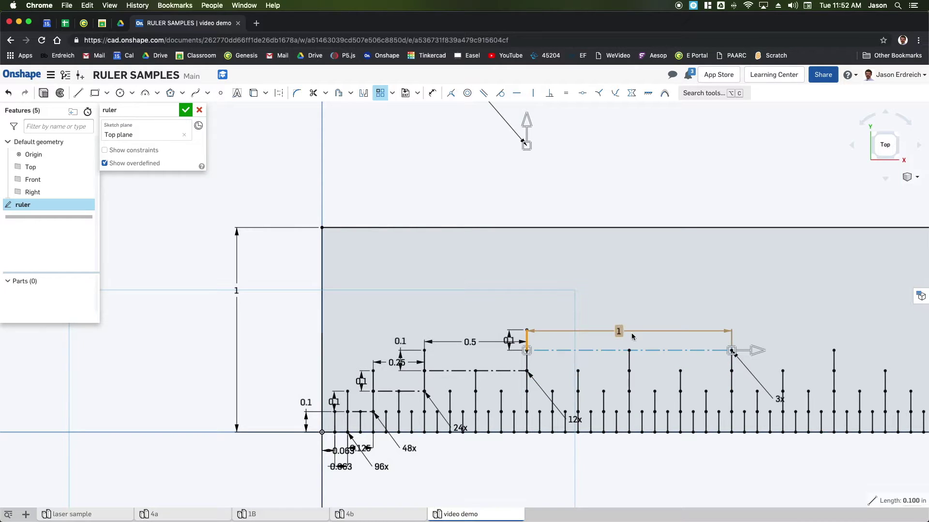
pyautogui.moveTo(780, 400); pyautogui.dragTo(775, 330)
pyautogui.doubleClick(776, 332)
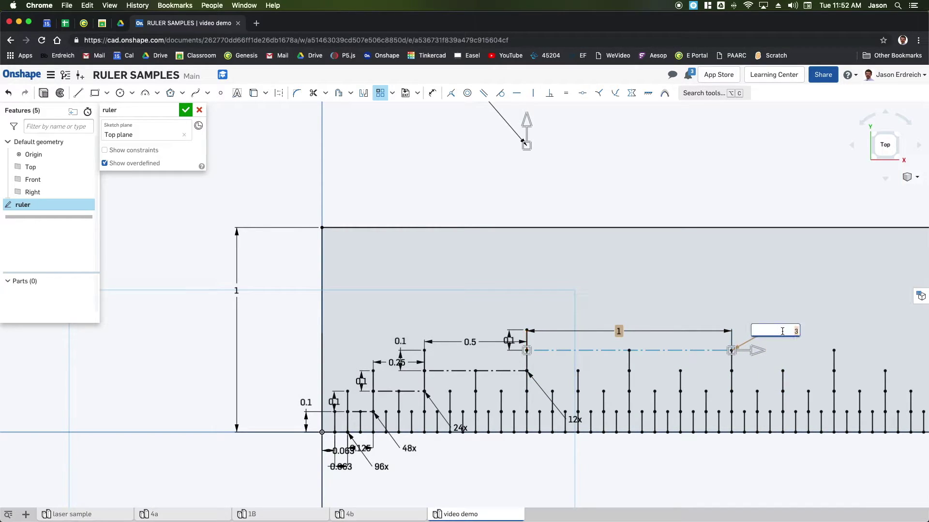
pyautogui.press('Return')
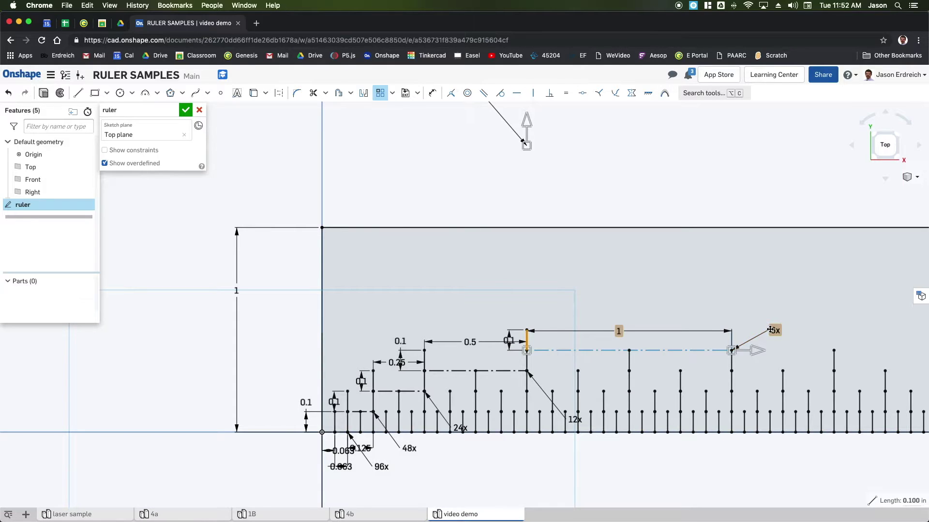
pyautogui.scroll(-3, 798, 363)
pyautogui.scroll(-3, 767, 409)
pyautogui.scroll(-3, 718, 389)
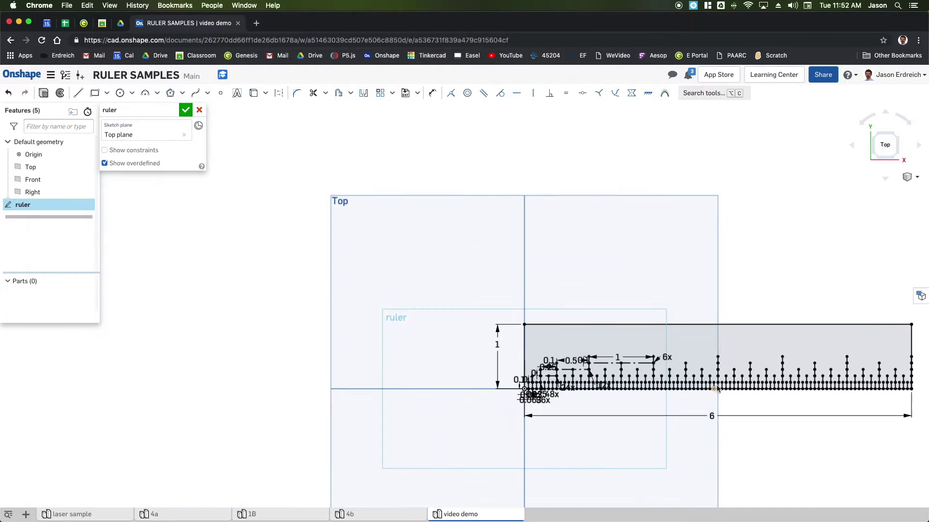
pyautogui.moveTo(718, 389); pyautogui.dragTo(630, 393, button='middle')
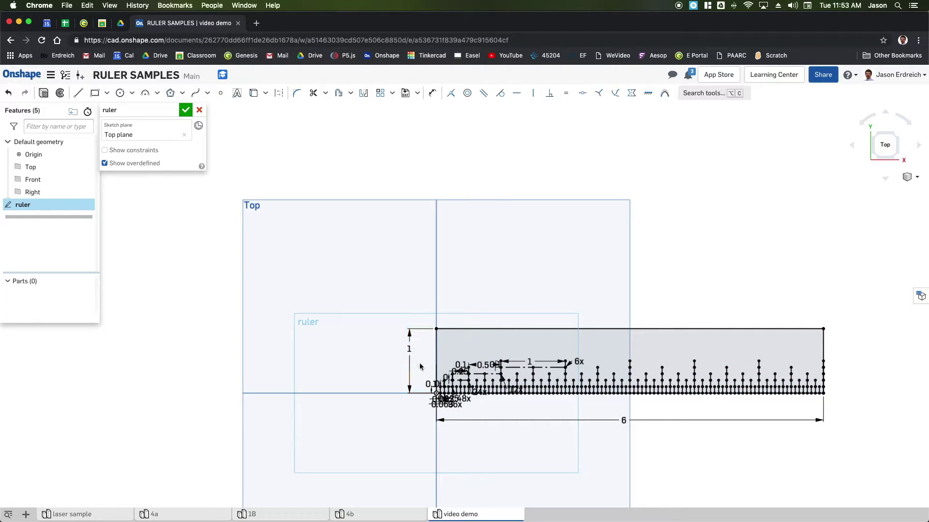
# Step: Draw a 0.1 in vertical line down from the ruler's top edge, close to its upper-left corner
pyautogui.scroll(5, 435, 327)
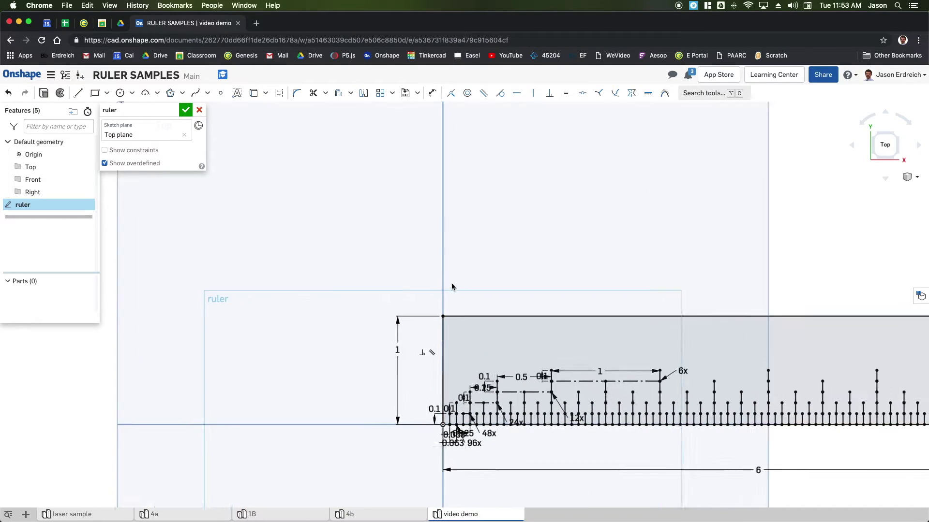
pyautogui.scroll(3, 462, 311)
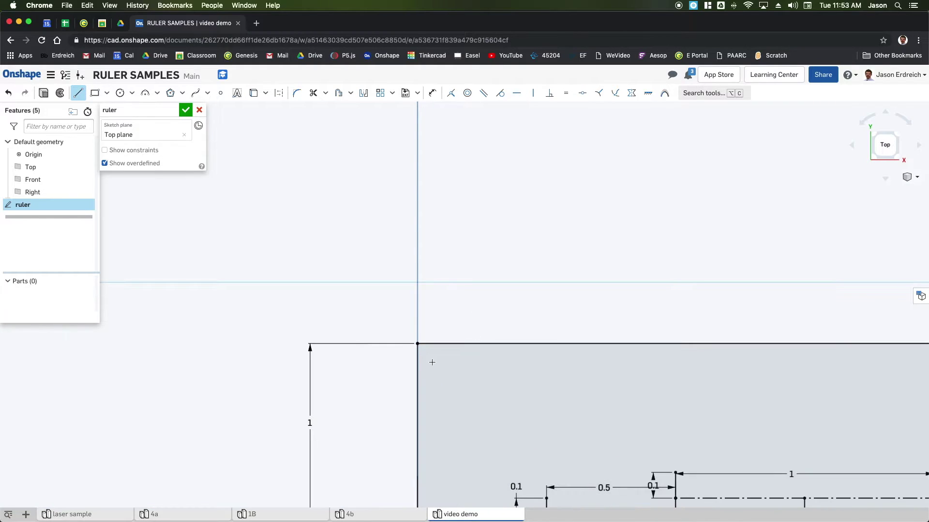
pyautogui.click(427, 315)
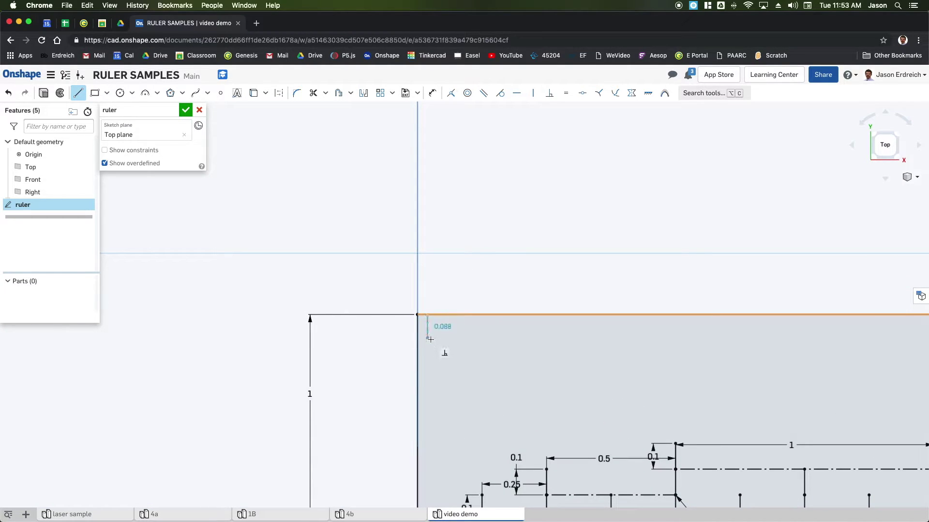
pyautogui.click(428, 340)
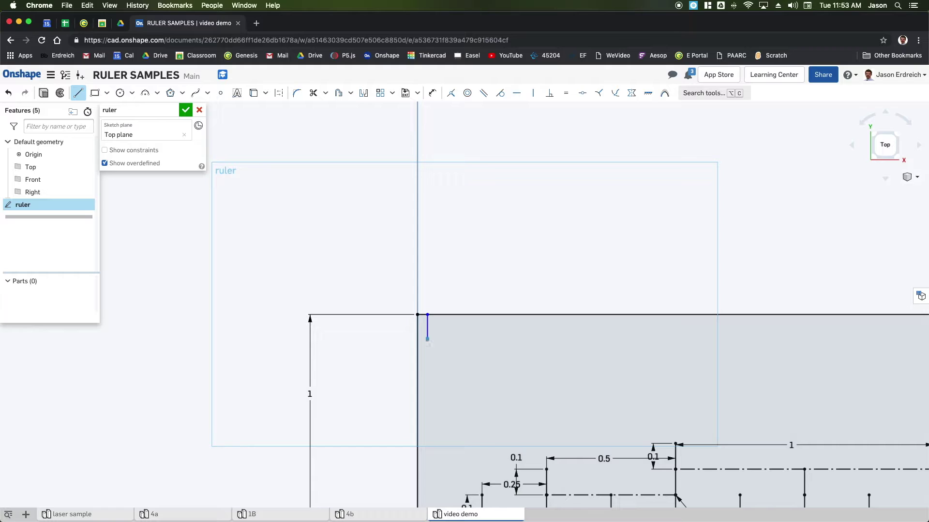
pyautogui.scroll(3, 429, 340)
pyautogui.press('d')
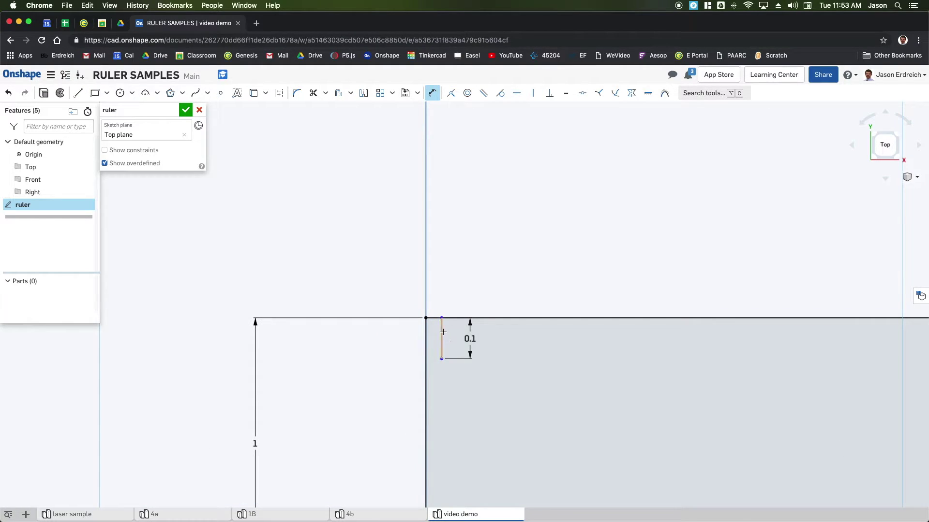
# Step: Dimension the new top-edge tick 1 mm from the ruler's left edge
pyautogui.click(425, 339)
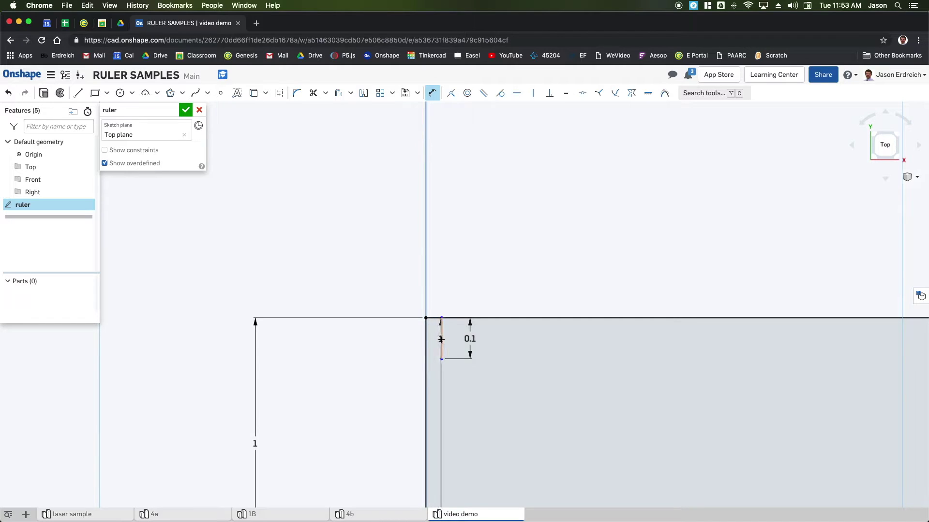
pyautogui.click(441, 339)
pyautogui.click(500, 287)
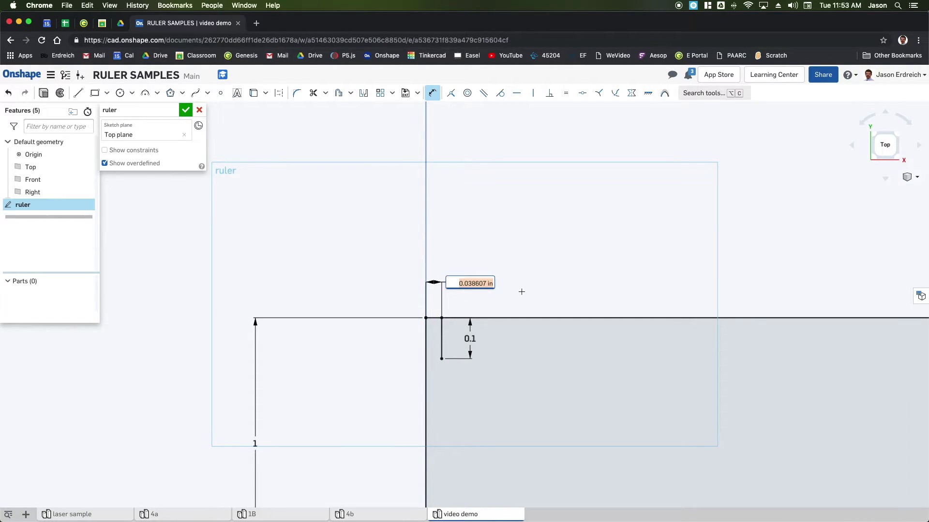
pyautogui.write('1 mm')
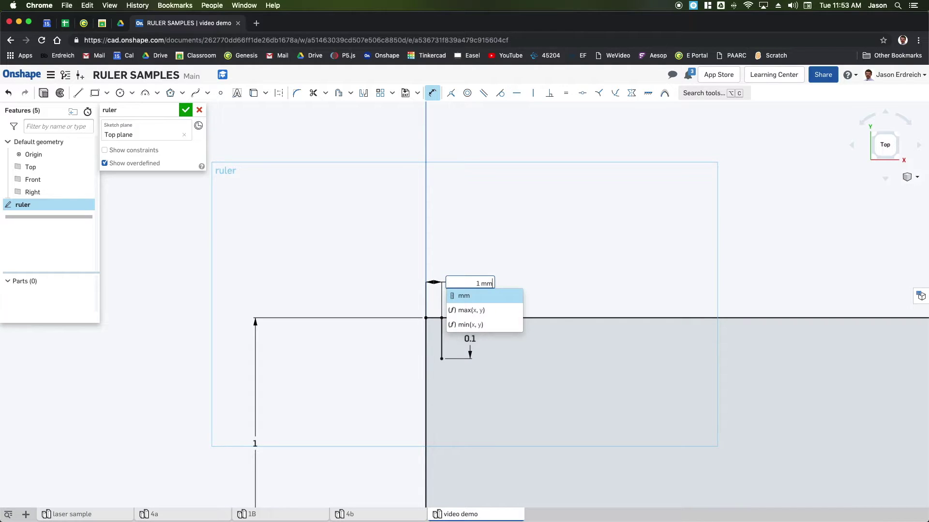
pyautogui.press('Return')
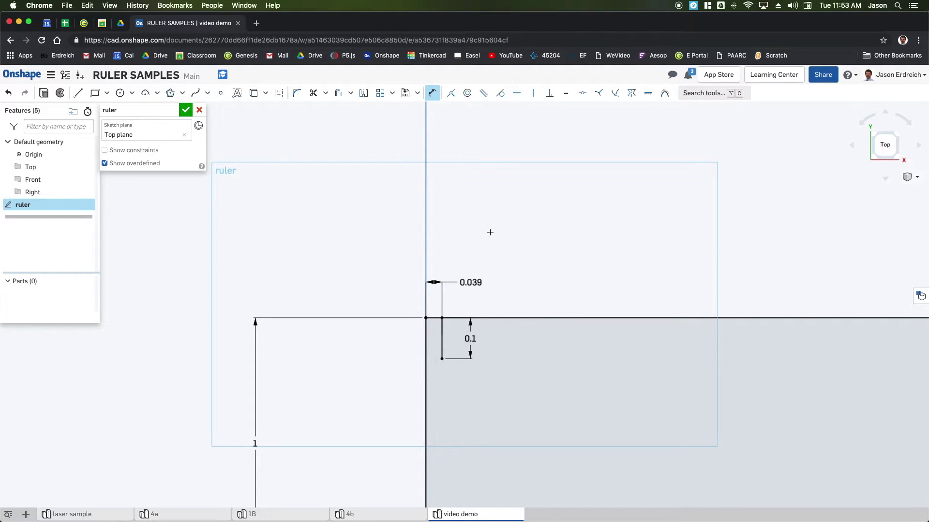
# Step: Create a linear pattern of the first top-edge tick along the ruler with 1 mm spacing and 100 instances
pyautogui.click(381, 94)
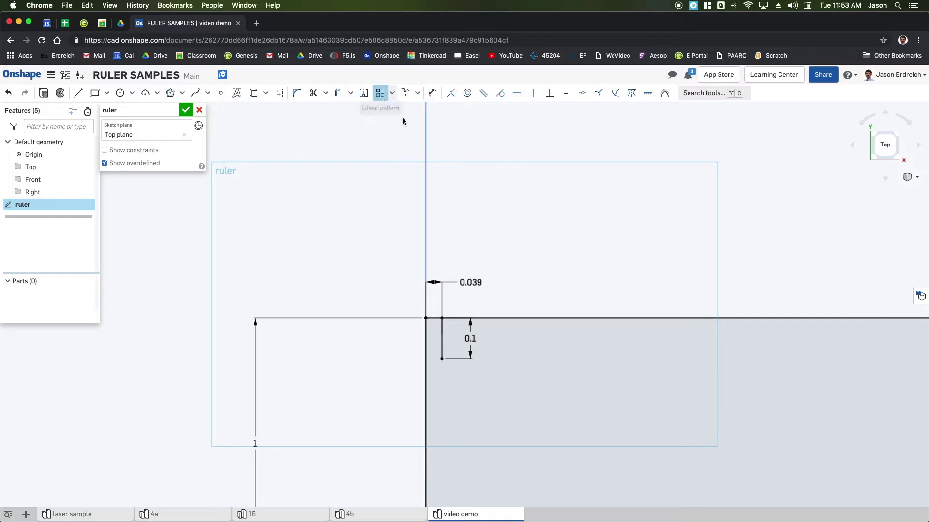
pyautogui.click(442, 339)
pyautogui.doubleClick(646, 405)
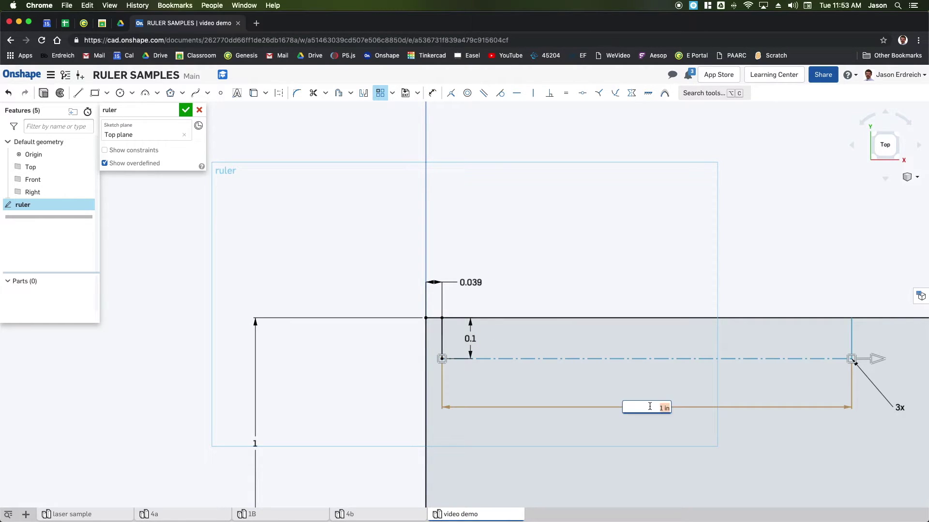
pyautogui.write('1 mm')
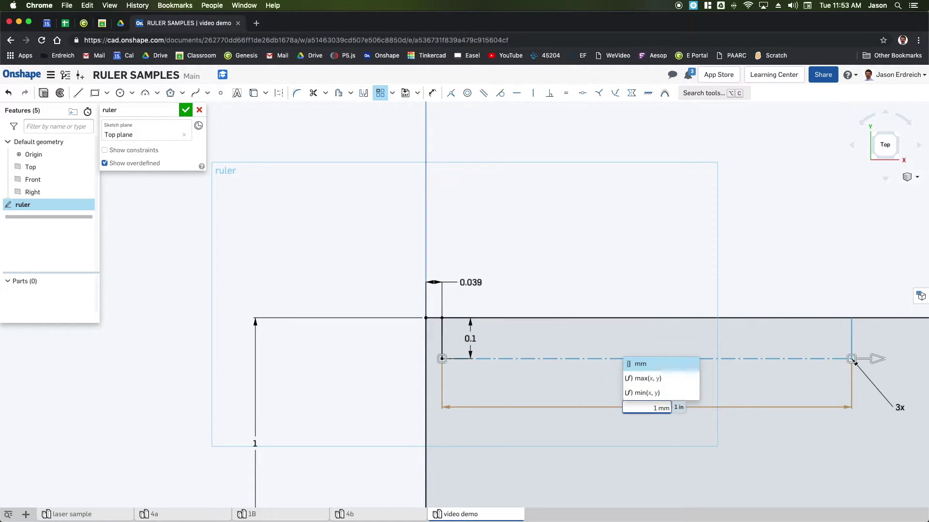
pyautogui.press('Return')
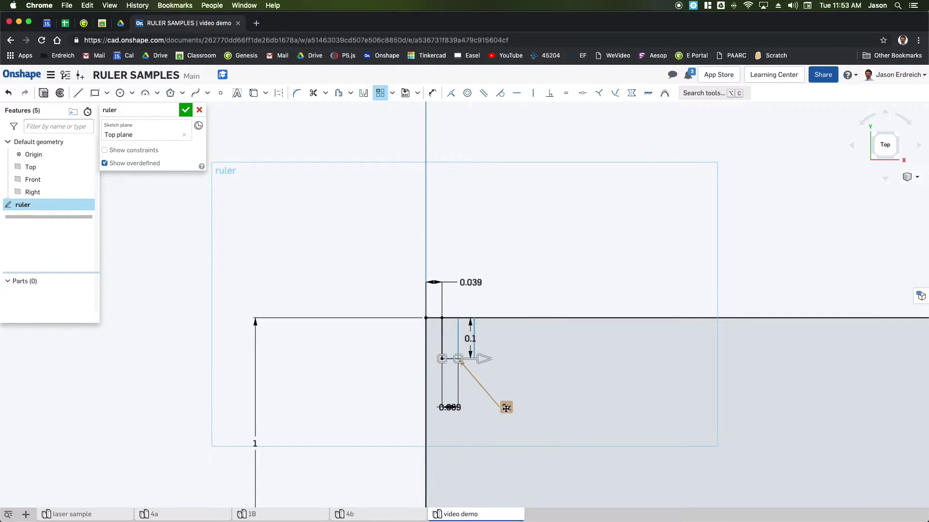
pyautogui.doubleClick(506, 409)
pyautogui.write('2')
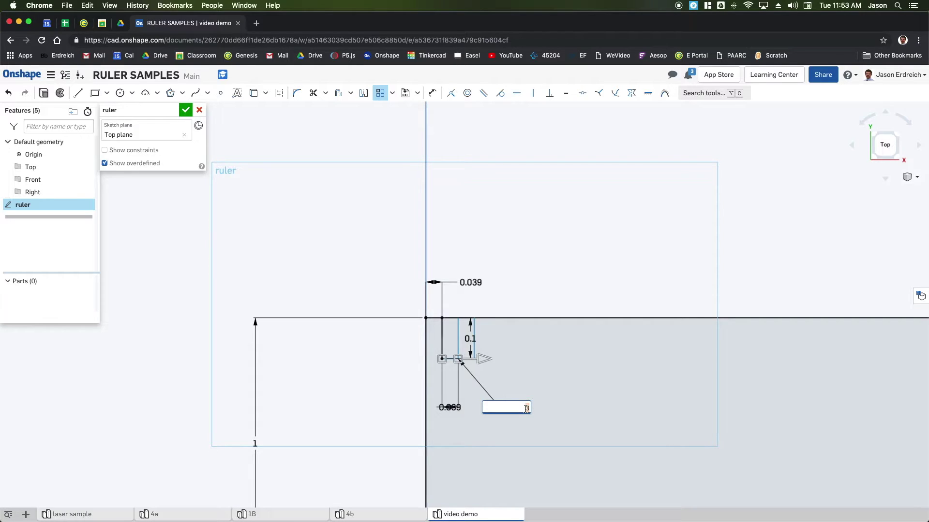
pyautogui.press('Return')
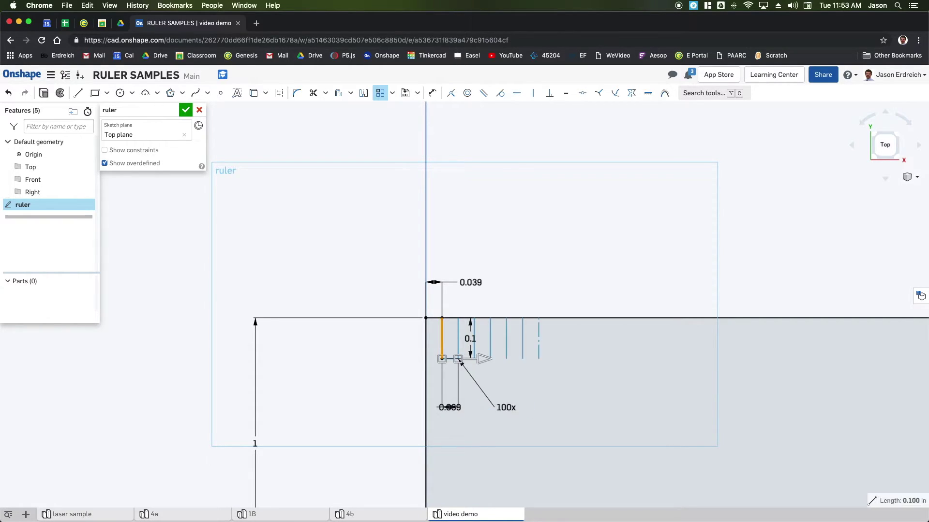
pyautogui.click(544, 235)
# Step: Continue the millimetre ticks to the ruler's right end by linearly patterning the last one with 1 mm spacing and 53 instances
pyautogui.scroll(-5, 543, 231)
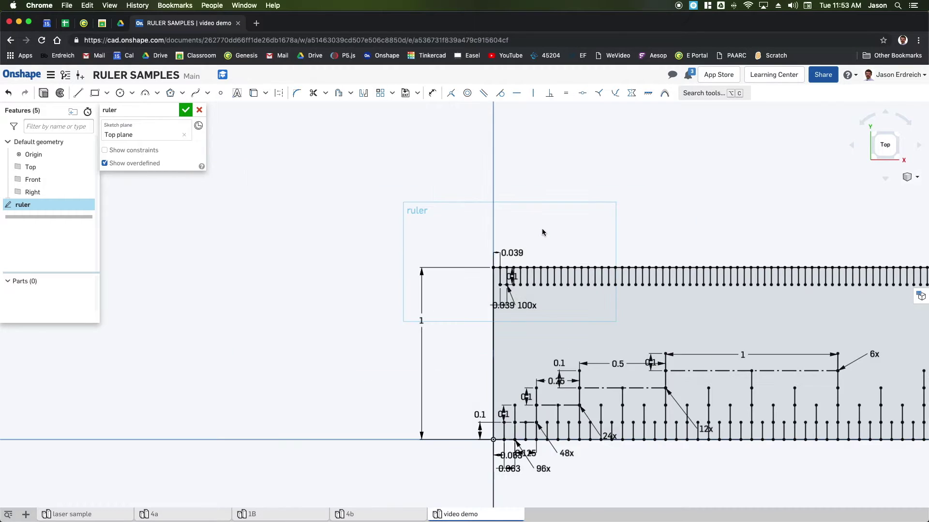
pyautogui.moveTo(799, 232)
pyautogui.mouseDown(button='middle')
pyautogui.moveTo(630, 266)
pyautogui.moveTo(522, 271)
pyautogui.mouseUp(button='middle')
pyautogui.moveTo(668, 277); pyautogui.dragTo(621, 281, button='middle')
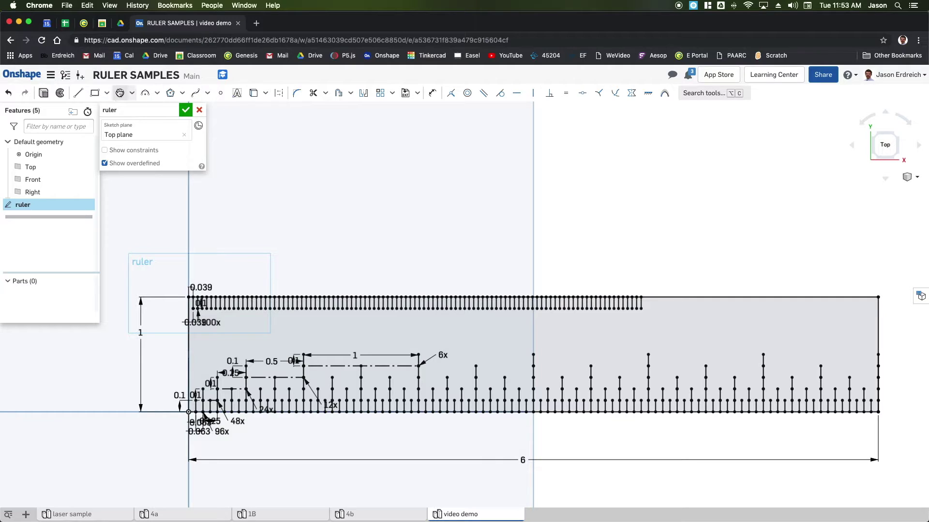
pyautogui.click(380, 93)
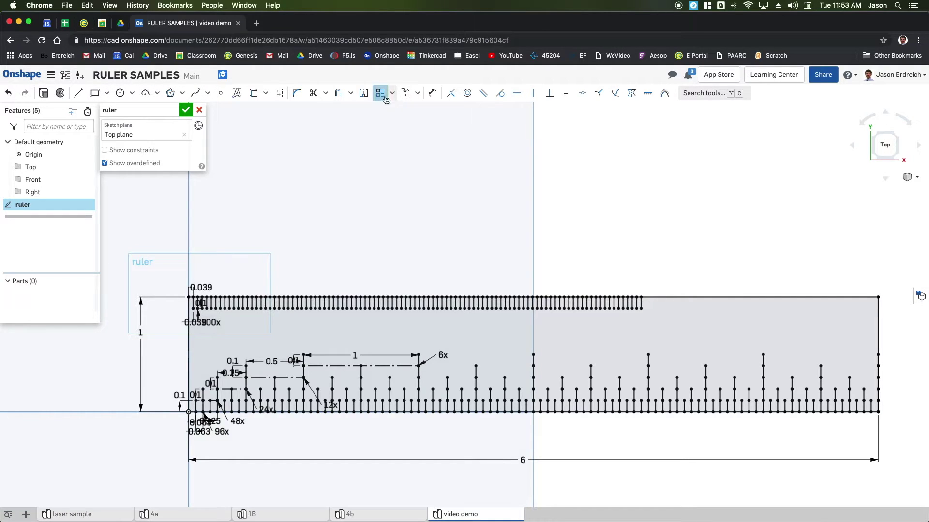
pyautogui.scroll(3, 697, 319)
pyautogui.click(619, 300)
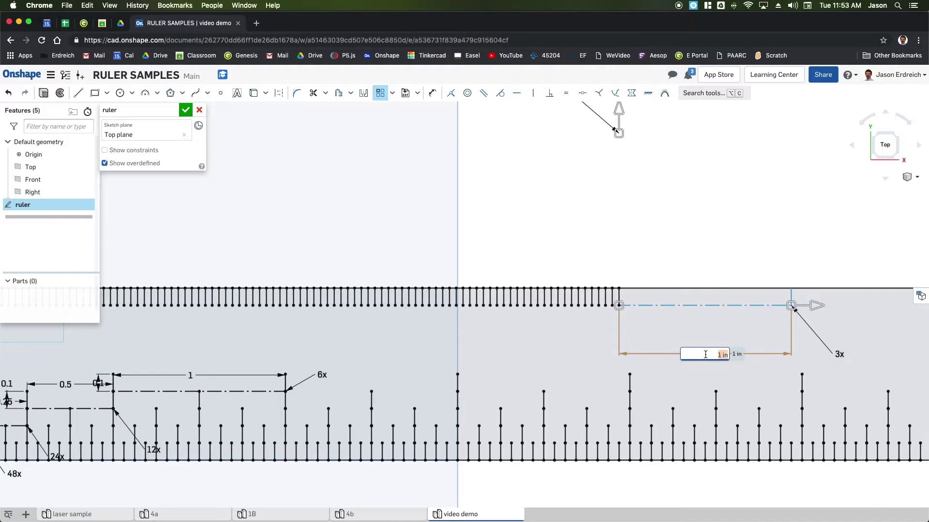
pyautogui.write('1mm')
pyautogui.press('Return')
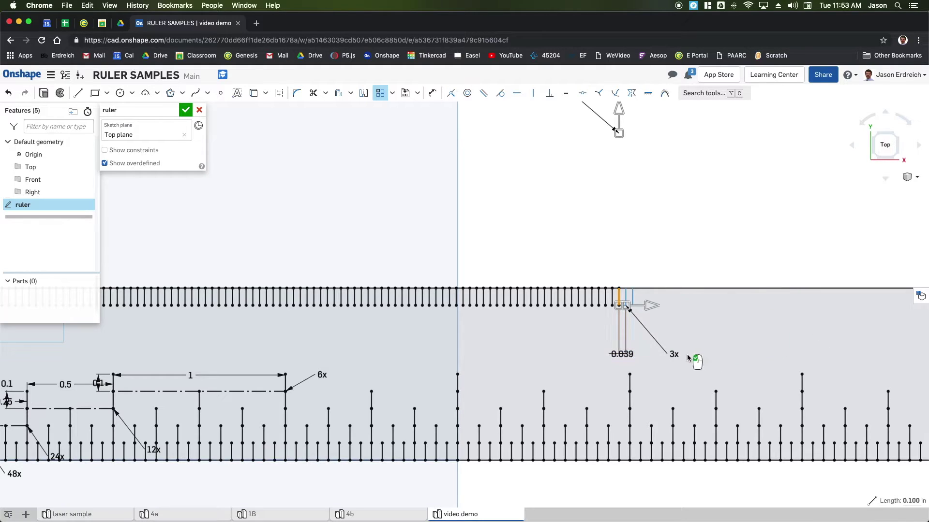
pyautogui.click(673, 354)
pyautogui.write('53')
pyautogui.press('Return')
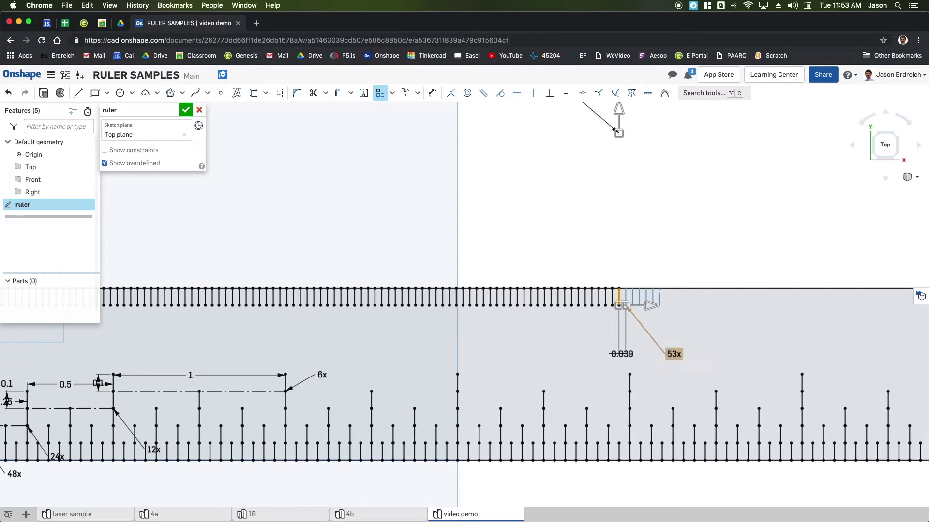
pyautogui.scroll(-4, 792, 256)
pyautogui.click(792, 255)
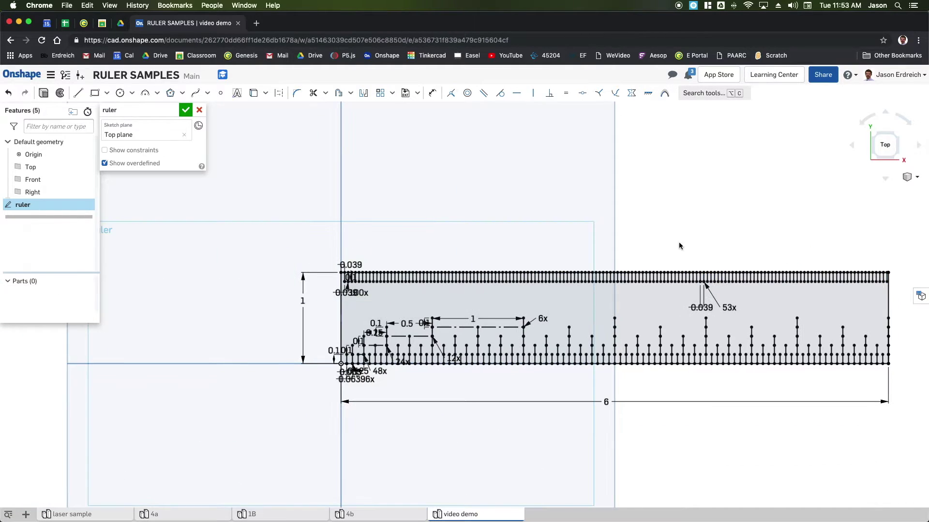
# Step: Draw a 0.1 in vertical line down from the lower end of the fifth millimetre tick
pyautogui.scroll(1, 312, 271)
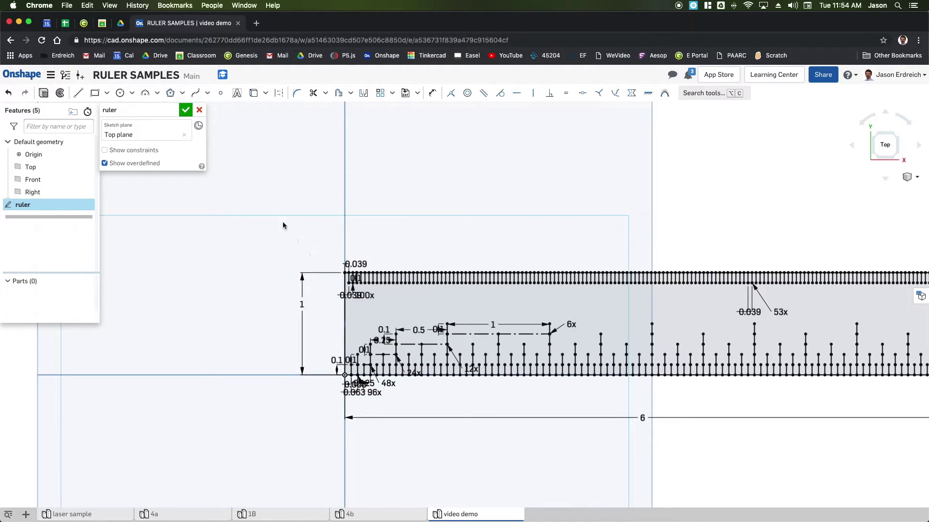
pyautogui.click(78, 93)
pyautogui.scroll(4, 382, 291)
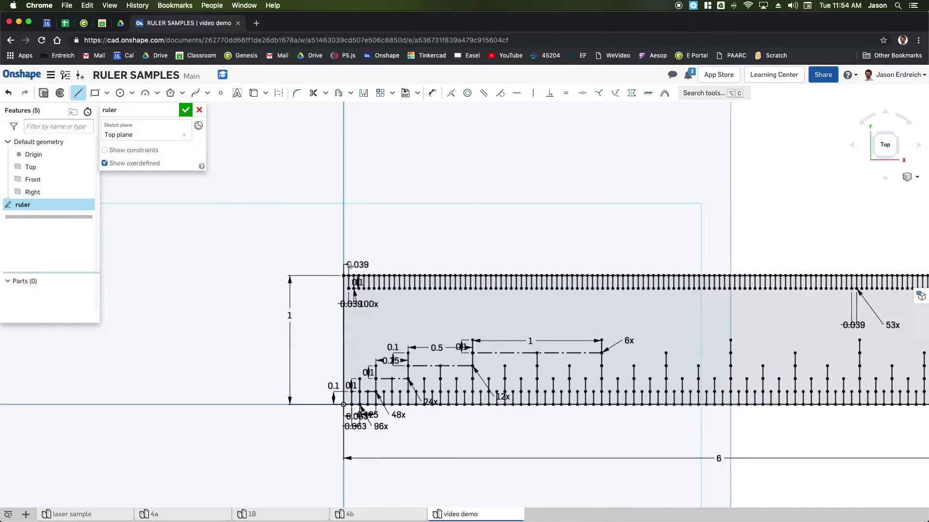
pyautogui.scroll(2, 382, 290)
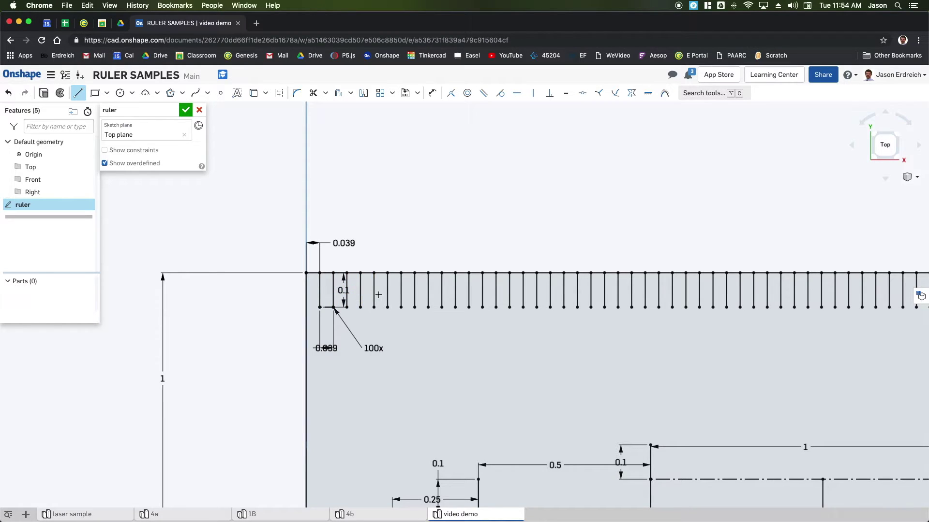
pyautogui.click(377, 315)
pyautogui.click(376, 332)
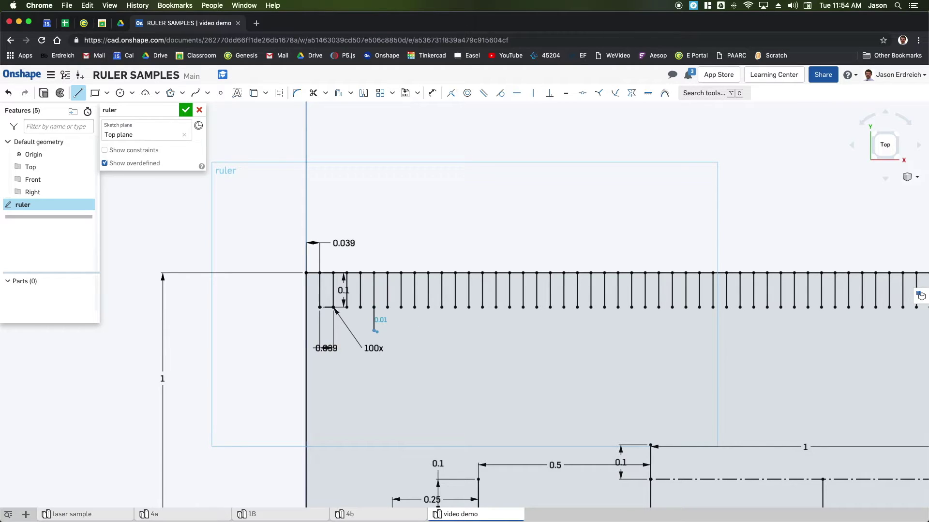
pyautogui.press('Return')
# Step: Create a linear pattern of the 5 mm tick's extension line along the ruler with 0.5 cm spacing and 30 instances
pyautogui.click(363, 93)
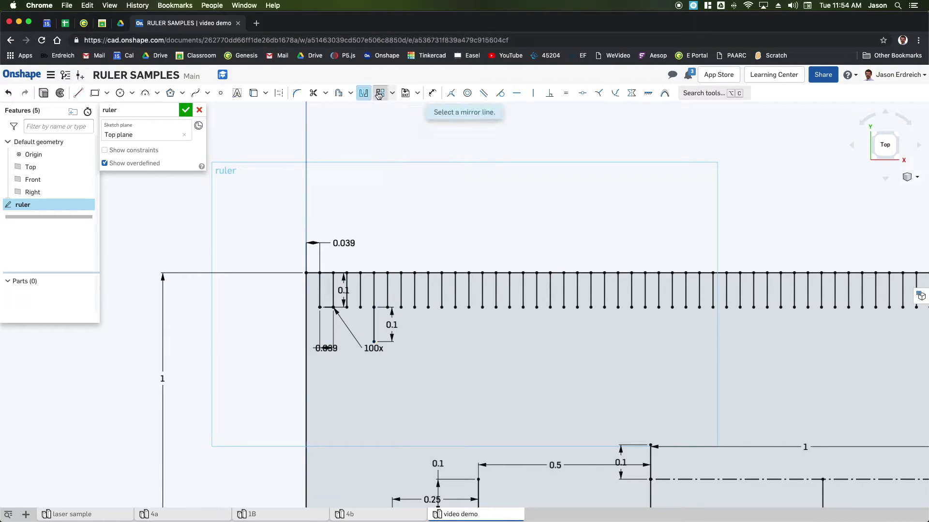
pyautogui.click(379, 93)
pyautogui.click(375, 330)
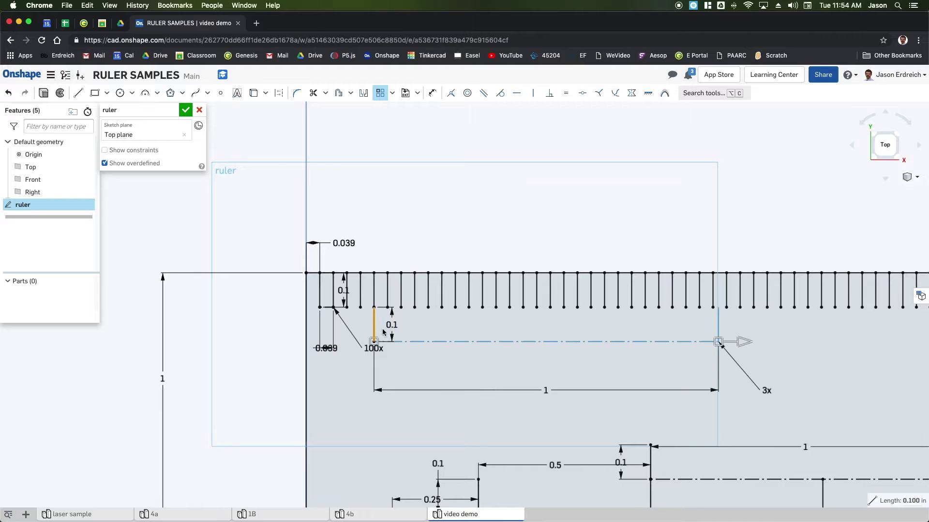
pyautogui.doubleClick(538, 390)
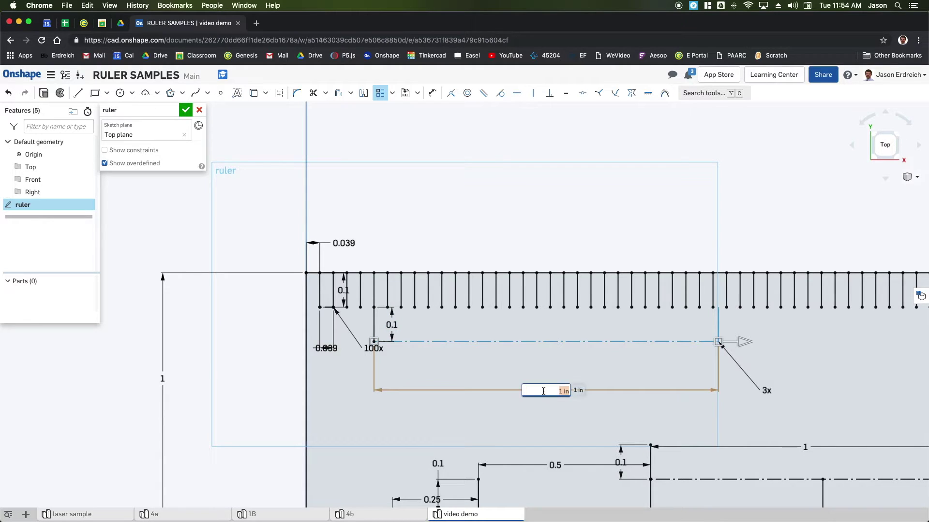
pyautogui.write('.5 cm')
pyautogui.press('Return')
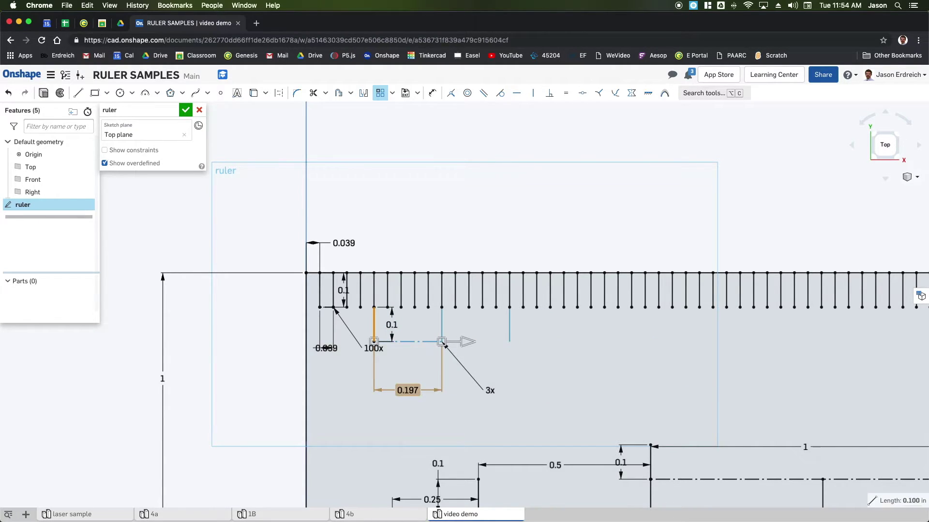
pyautogui.doubleClick(409, 389)
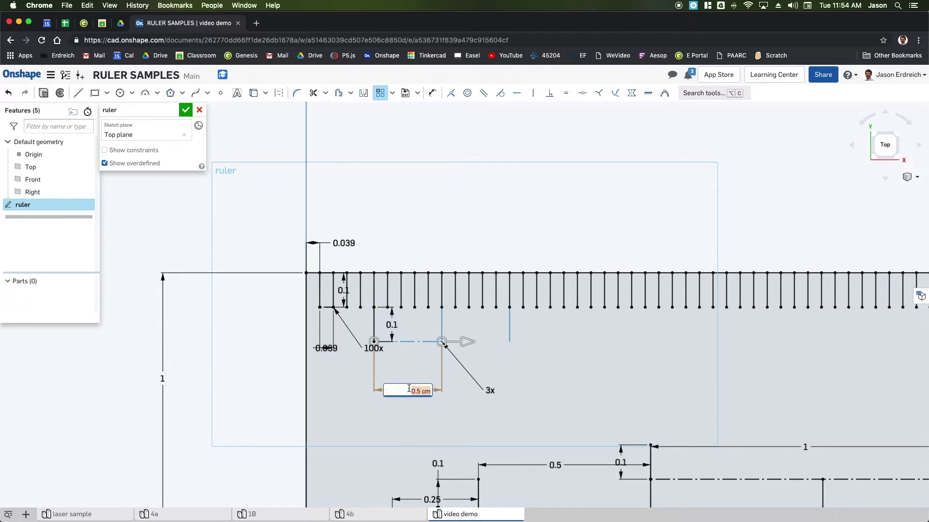
pyautogui.press('Escape')
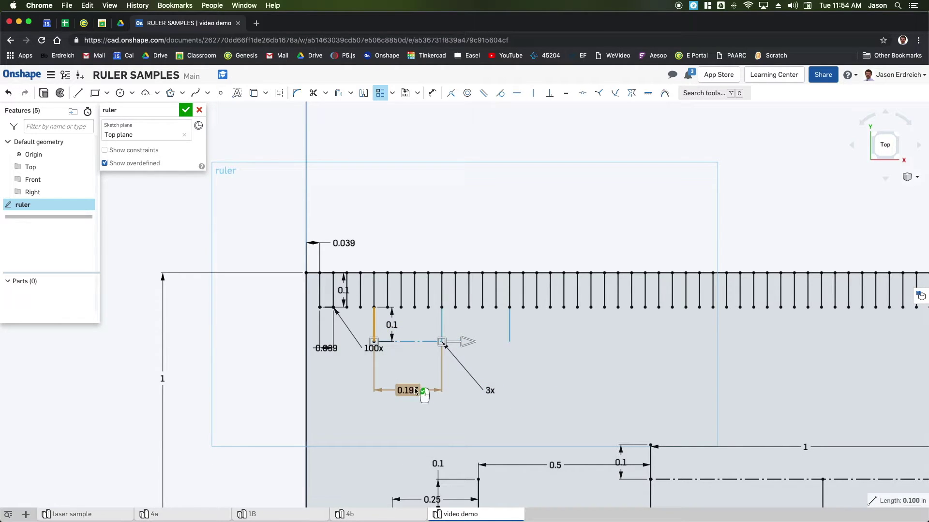
pyautogui.doubleClick(491, 391)
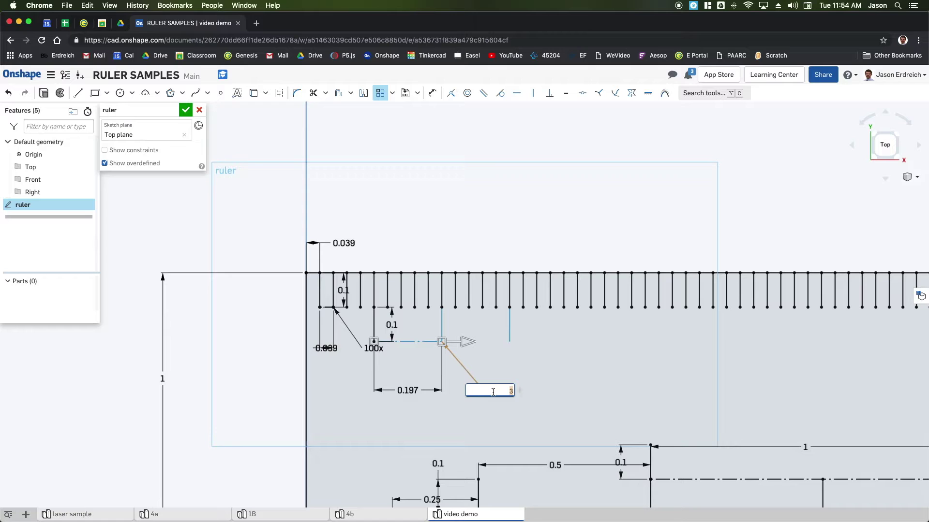
pyautogui.write('0')
pyautogui.press('Return')
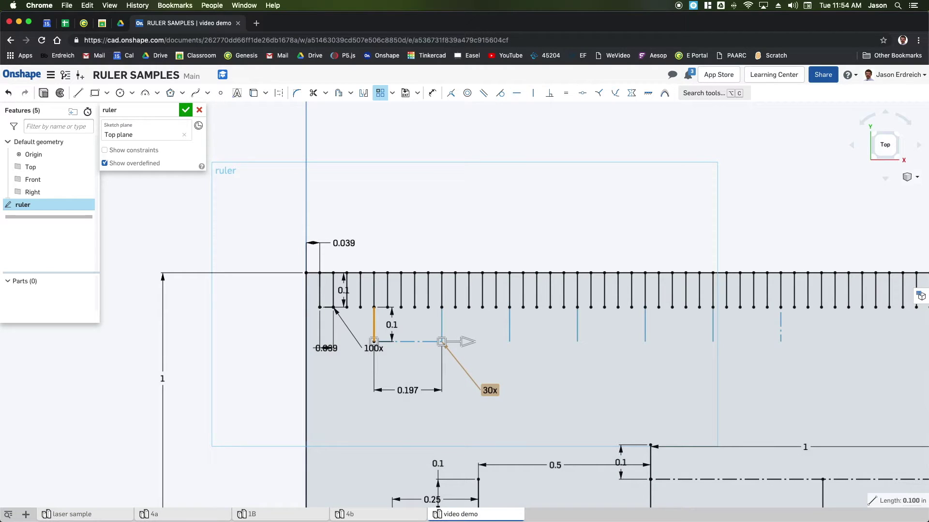
# Step: Draw a 0.1 in vertical line down from the lower end of the tick at the 1 cm position
pyautogui.scroll(-2, 499, 209)
pyautogui.scroll(-3, 484, 201)
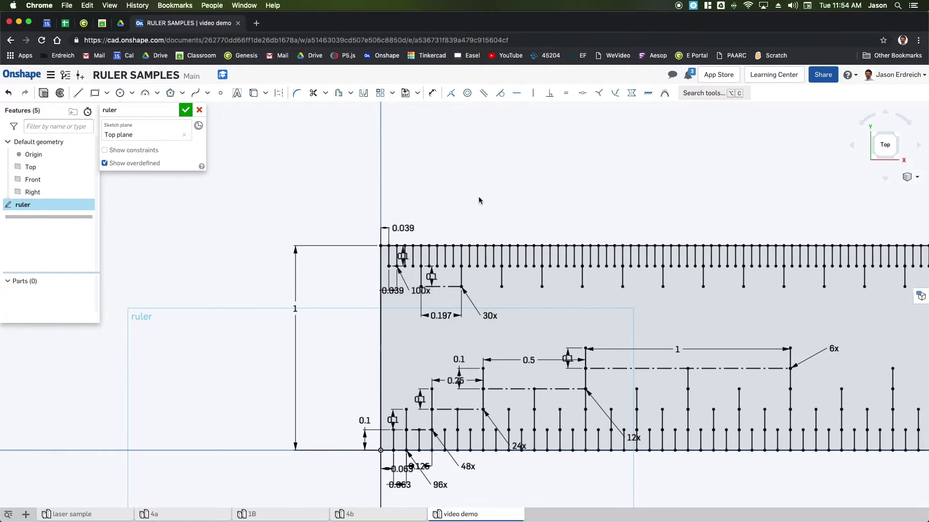
pyautogui.scroll(1, 430, 219)
pyautogui.moveTo(429, 219)
pyautogui.mouseDown(button='middle')
pyautogui.moveTo(352, 237)
pyautogui.moveTo(446, 239)
pyautogui.mouseUp(button='middle')
pyautogui.scroll(1, 353, 249)
pyautogui.scroll(2, 318, 247)
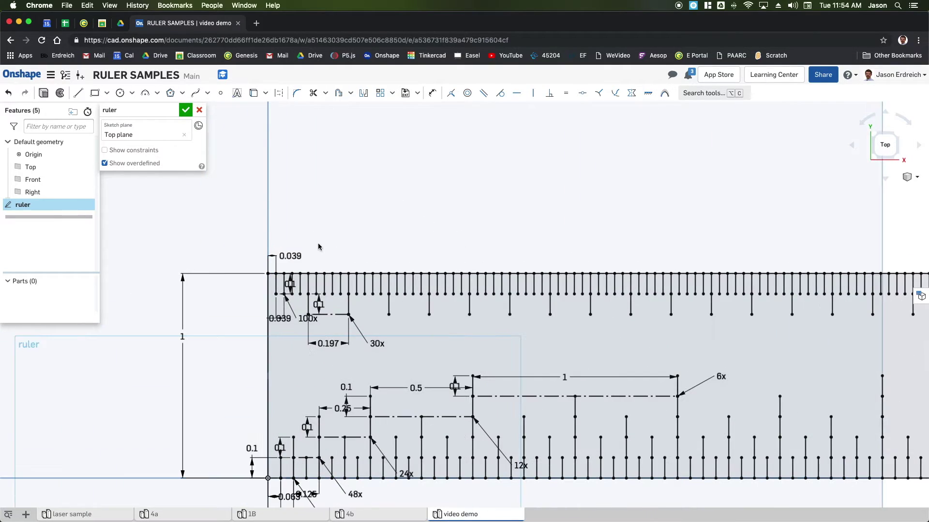
pyautogui.scroll(3, 309, 271)
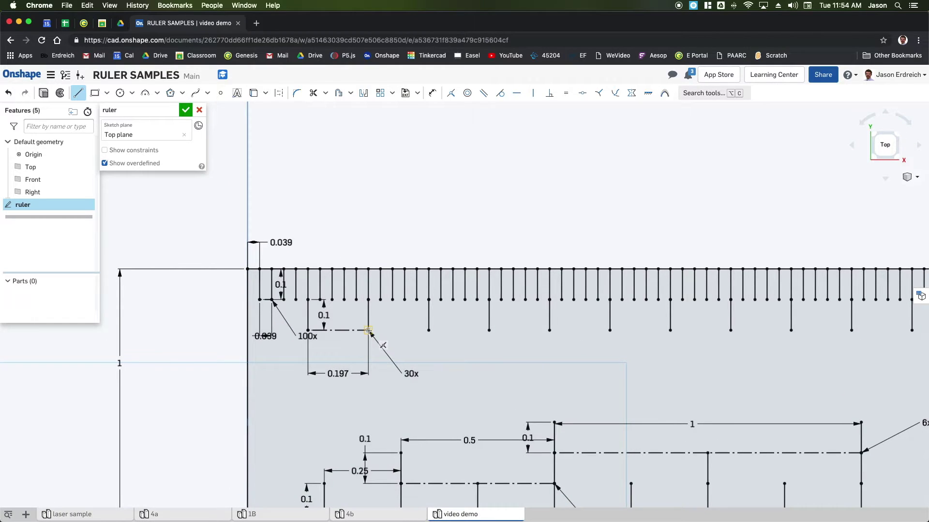
pyautogui.click(368, 331)
pyautogui.click(369, 362)
pyautogui.write('.')
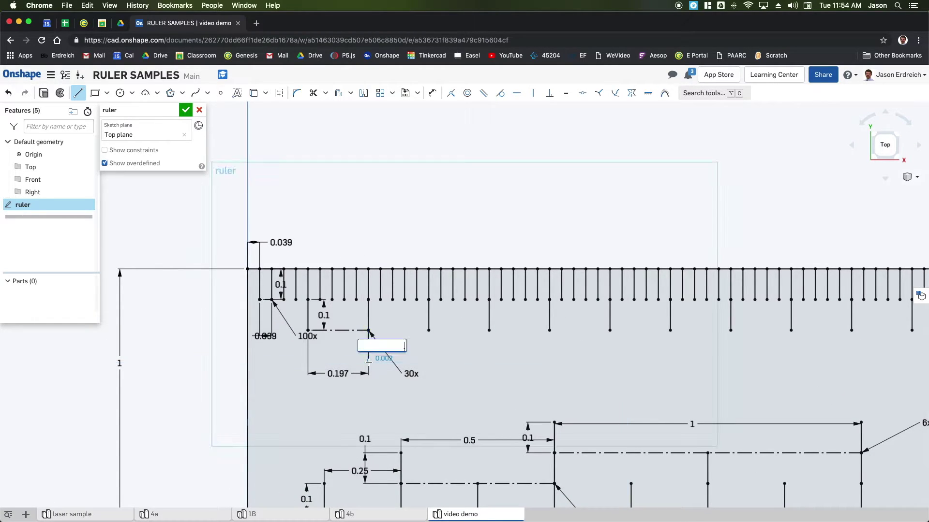
pyautogui.write('.1')
pyautogui.press('Return')
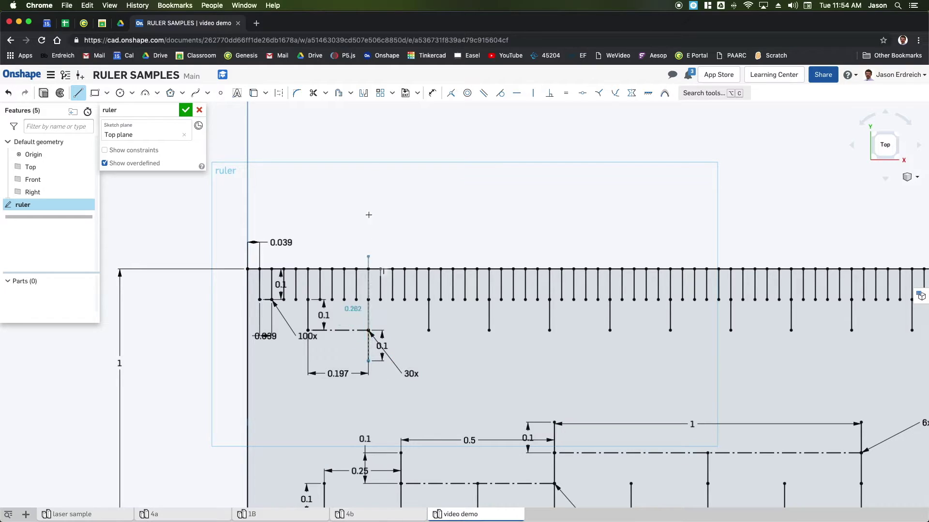
# Step: Create a linear pattern of the 1 cm tick's extension line along the ruler with 1 cm spacing and 15 instances
pyautogui.click(380, 93)
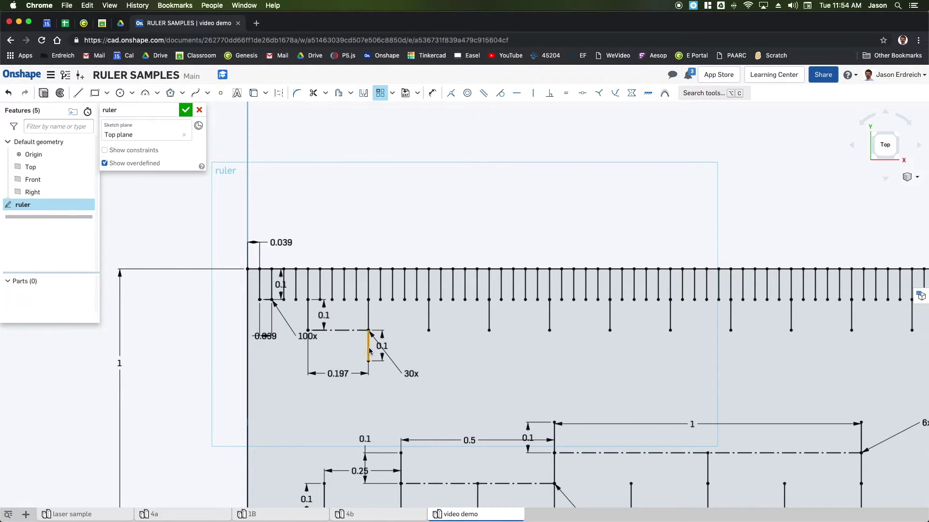
pyautogui.click(369, 351)
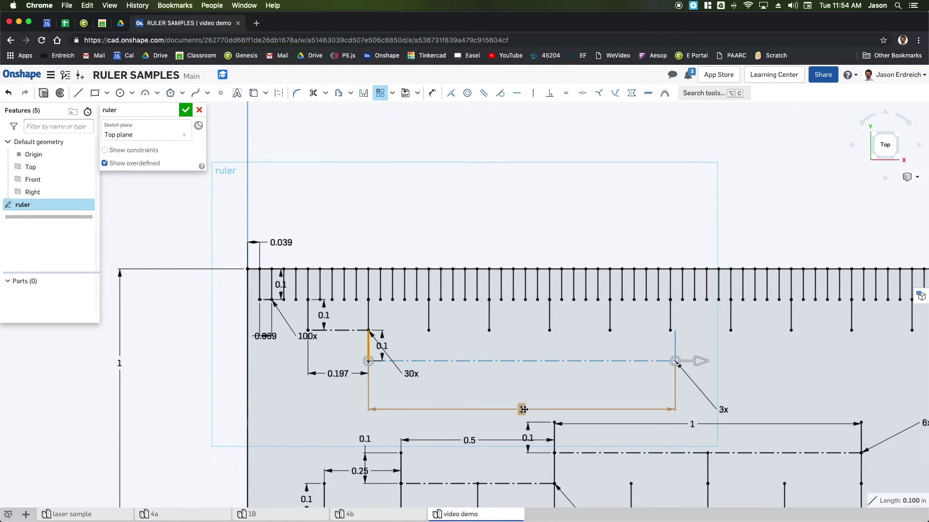
pyautogui.click(523, 410)
pyautogui.write('1 cm')
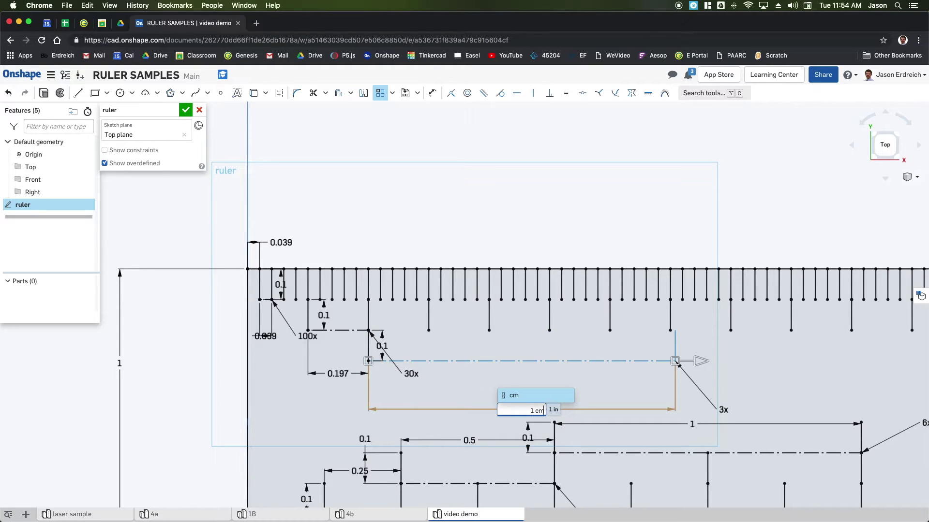
pyautogui.press('Return')
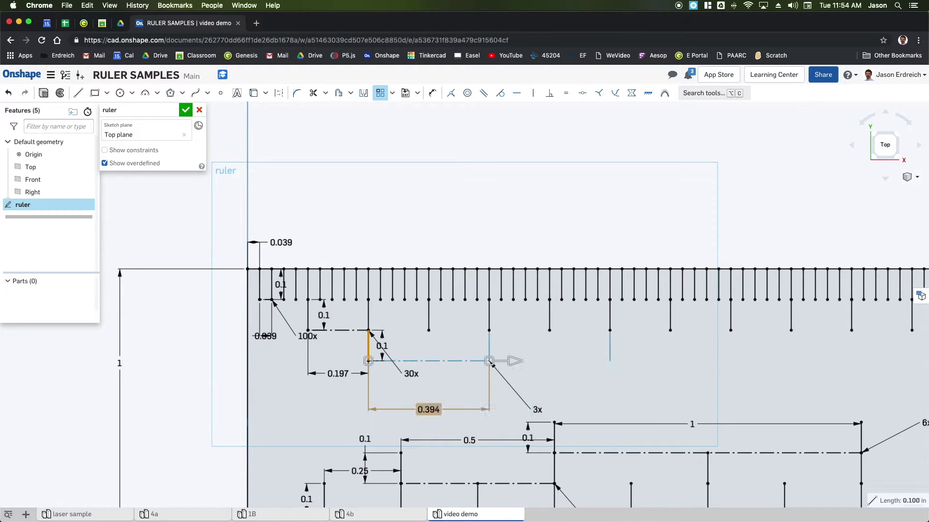
pyautogui.click(537, 410)
pyautogui.write('15')
pyautogui.press('Return')
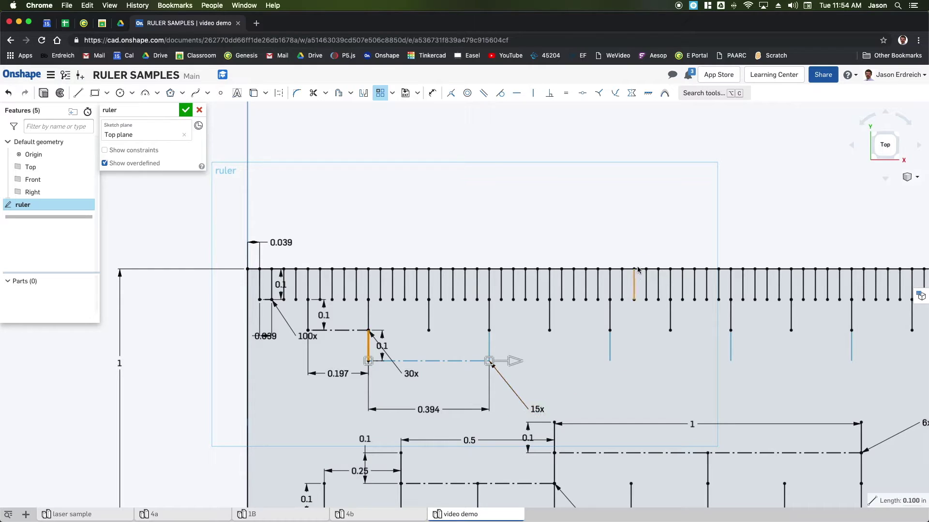
# Step: Reposition the 0.25 and 0.5 spacing dimensions and the two adjacent 0.1 tick-length dimensions below the ruler's inch edge
pyautogui.scroll(-6, 628, 258)
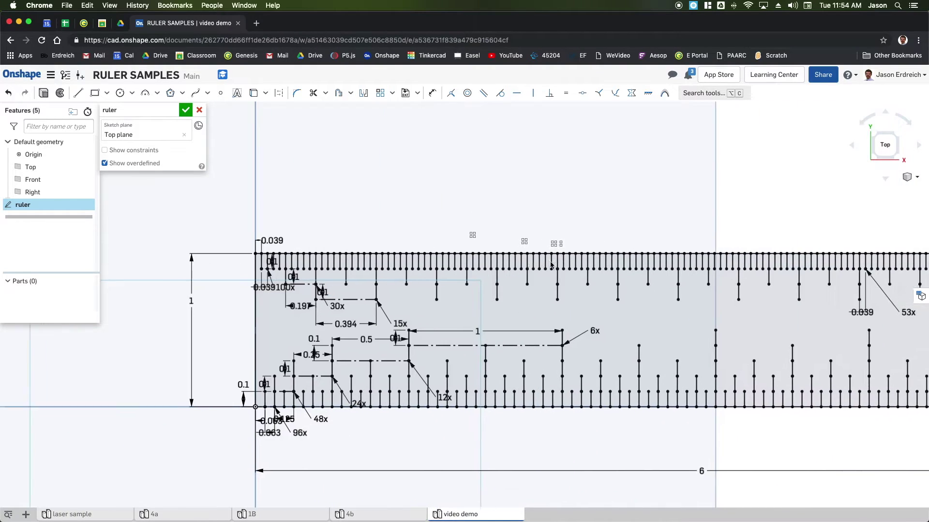
pyautogui.moveTo(587, 277)
pyautogui.mouseDown(button='middle')
pyautogui.moveTo(448, 281)
pyautogui.moveTo(531, 285)
pyautogui.moveTo(548, 288)
pyautogui.moveTo(548, 298)
pyautogui.mouseUp(button='middle')
pyautogui.scroll(-2, 530, 290)
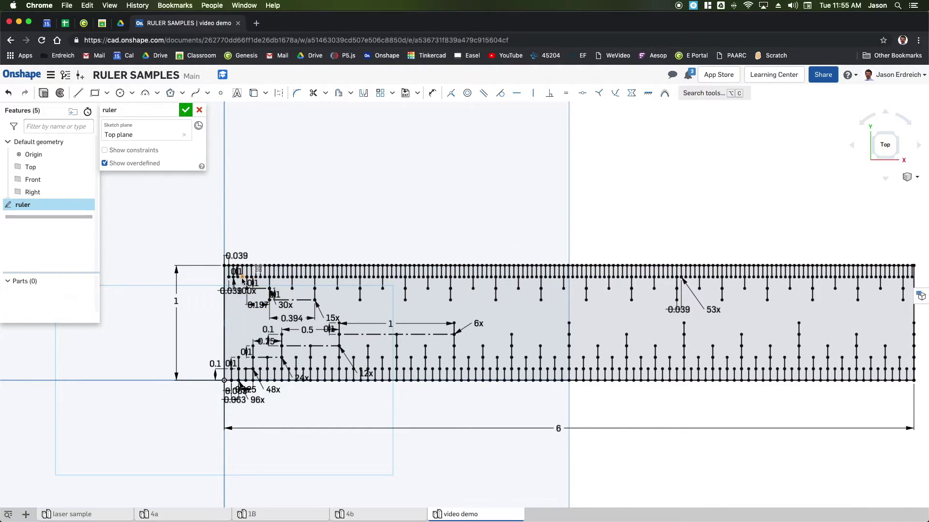
pyautogui.moveTo(256, 302)
pyautogui.mouseDown(button='middle')
pyautogui.moveTo(348, 297)
pyautogui.moveTo(357, 345)
pyautogui.mouseUp(button='middle')
pyautogui.scroll(2, 341, 362)
pyautogui.scroll(2, 341, 362)
pyautogui.moveTo(358, 330); pyautogui.dragTo(367, 464)
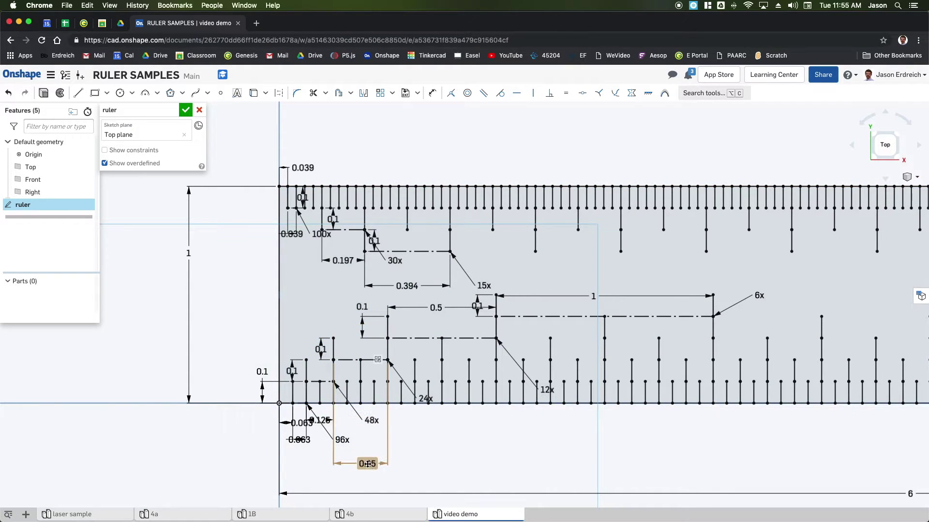
pyautogui.moveTo(432, 308); pyautogui.dragTo(440, 466)
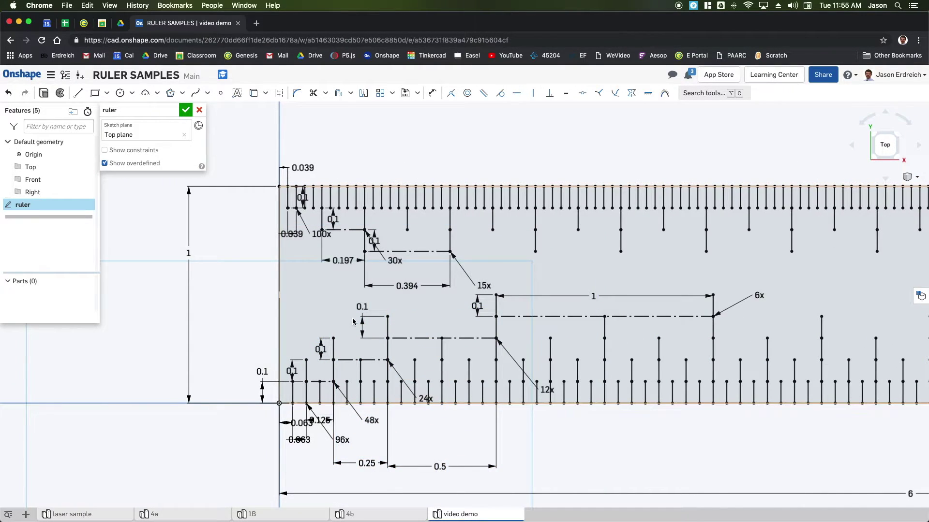
pyautogui.moveTo(363, 306); pyautogui.dragTo(394, 449)
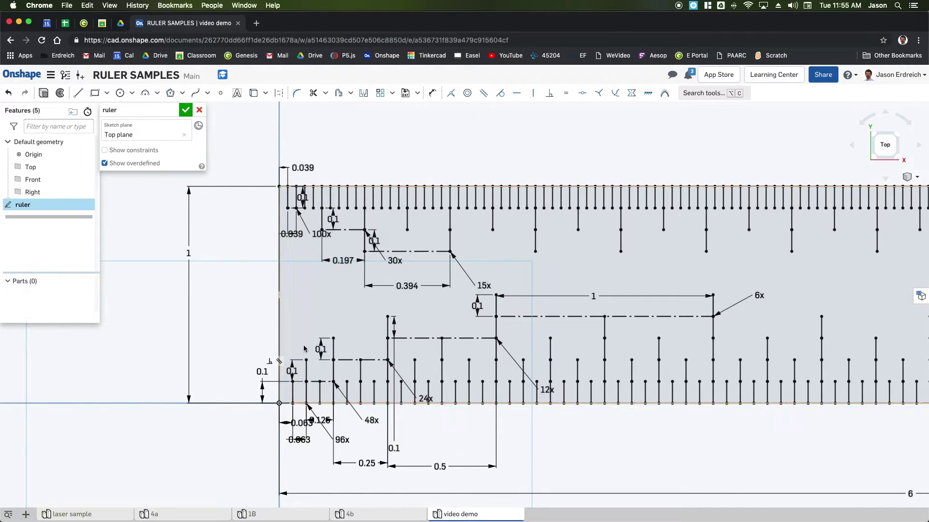
pyautogui.moveTo(321, 347); pyautogui.dragTo(333, 431)
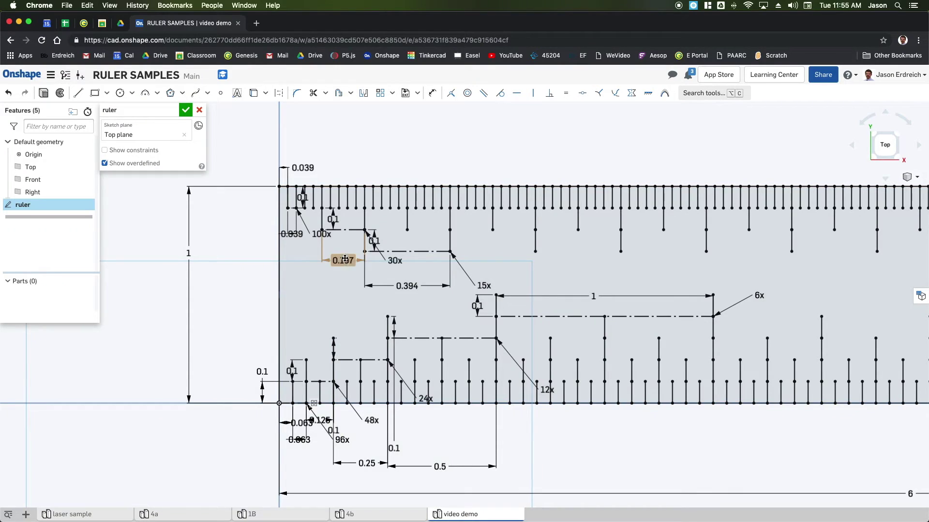
# Step: Reposition the 0.197 and 0.394 spacing dimensions and the 30x pattern label above the ruler's metric edge
pyautogui.moveTo(343, 260); pyautogui.dragTo(353, 161)
pyautogui.moveTo(403, 262); pyautogui.dragTo(405, 159)
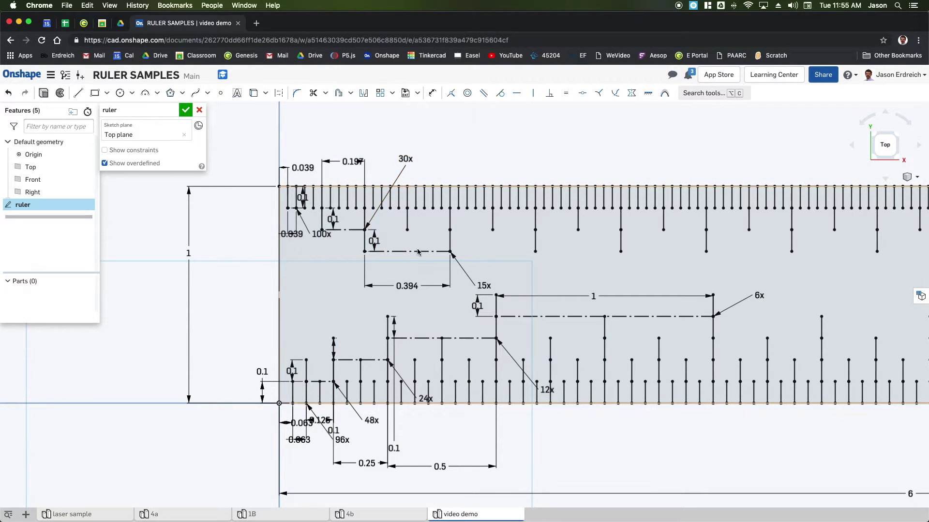
pyautogui.moveTo(407, 286); pyautogui.dragTo(429, 161)
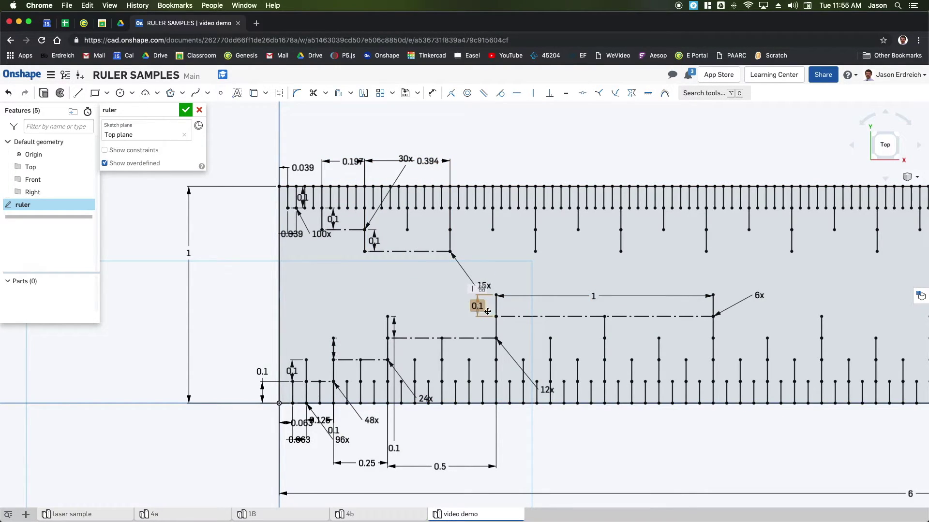
# Step: Move the 1 in spacing dimension and 6x label below the ruler, and the 0.1 dimension next to the first inch tick
pyautogui.moveTo(488, 312); pyautogui.dragTo(501, 314)
pyautogui.moveTo(592, 299); pyautogui.dragTo(582, 446)
pyautogui.moveTo(759, 295)
pyautogui.mouseDown()
pyautogui.moveTo(768, 363)
pyautogui.moveTo(754, 476)
pyautogui.mouseUp()
pyautogui.scroll(-2, 428, 307)
pyautogui.moveTo(483, 308); pyautogui.dragTo(421, 316, button='middle')
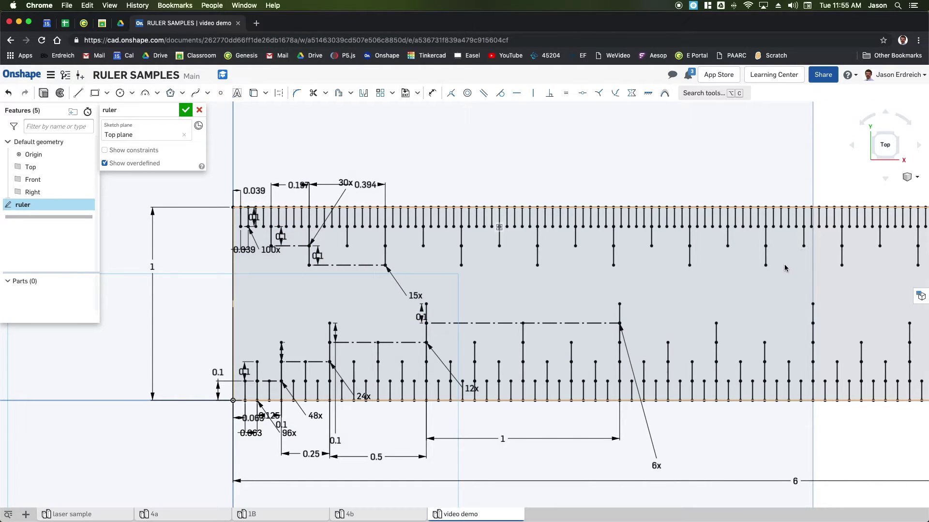
# Step: Add the bold Open Sans sketch text "1" just beside the upper end of the first inch tick
pyautogui.moveTo(785, 264); pyautogui.dragTo(699, 267, button='middle')
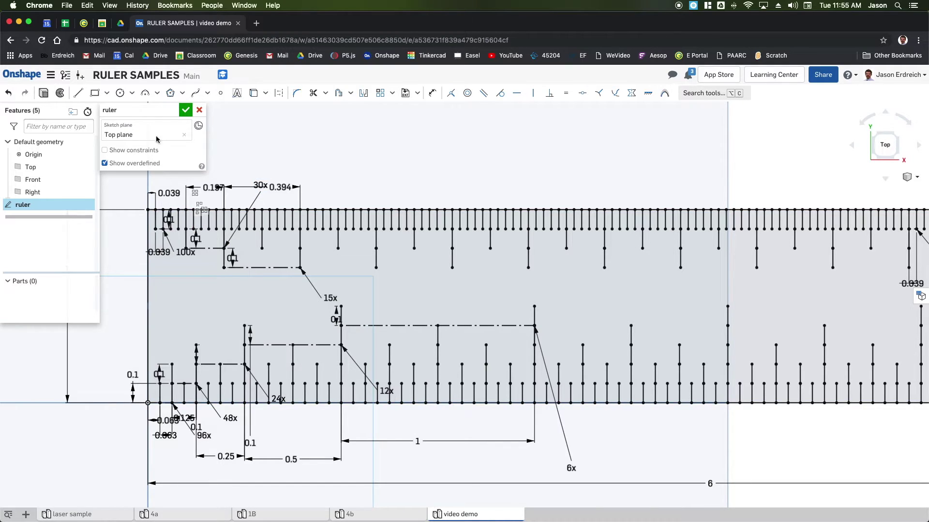
pyautogui.moveTo(193, 191); pyautogui.dragTo(231, 191, button='middle')
pyautogui.click(244, 103)
pyautogui.scroll(5, 418, 293)
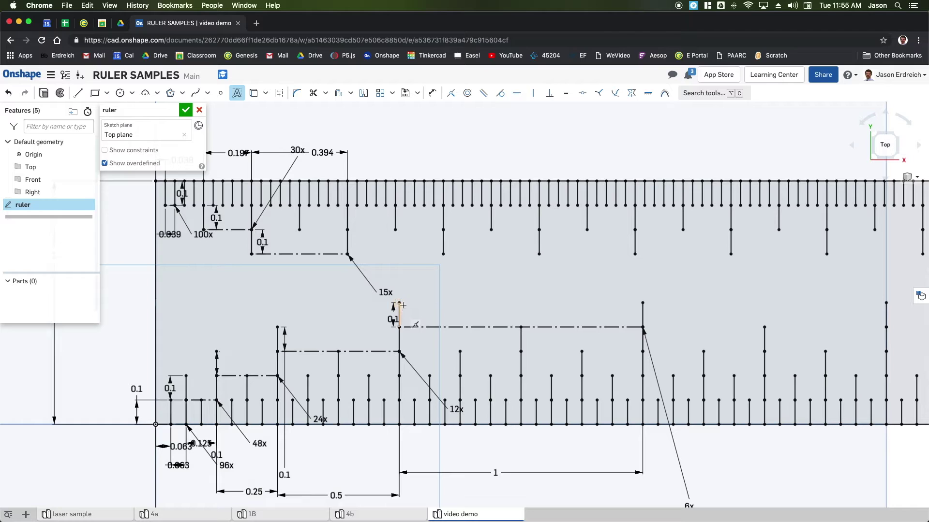
pyautogui.click(434, 338)
pyautogui.write('1')
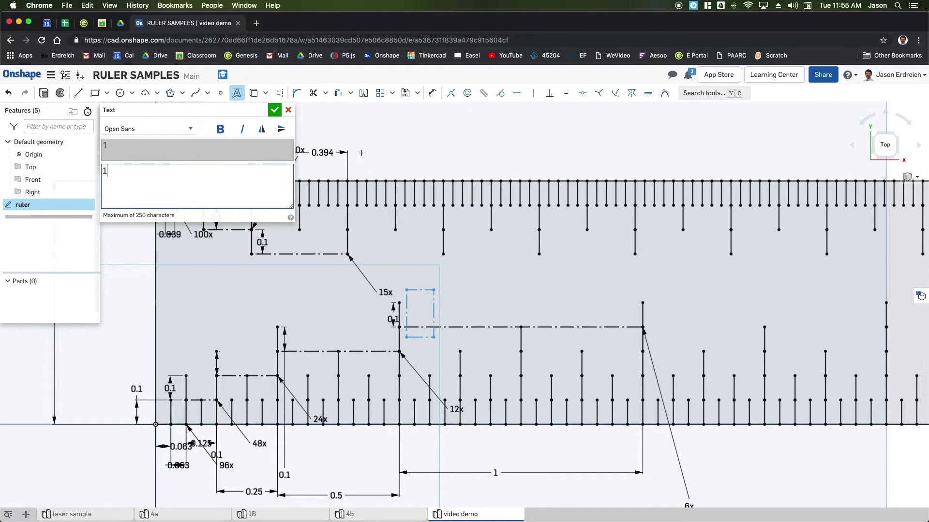
pyautogui.click(155, 133)
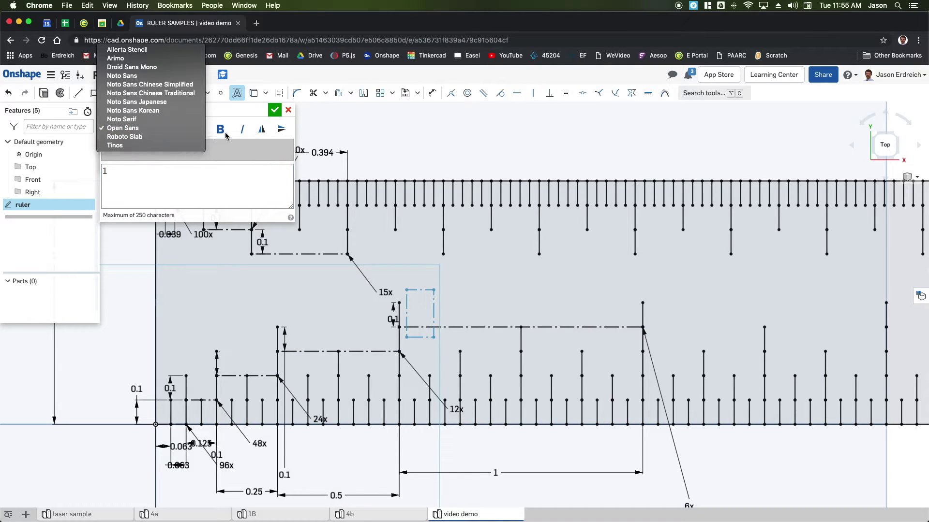
pyautogui.click(155, 129)
pyautogui.click(220, 129)
pyautogui.click(274, 111)
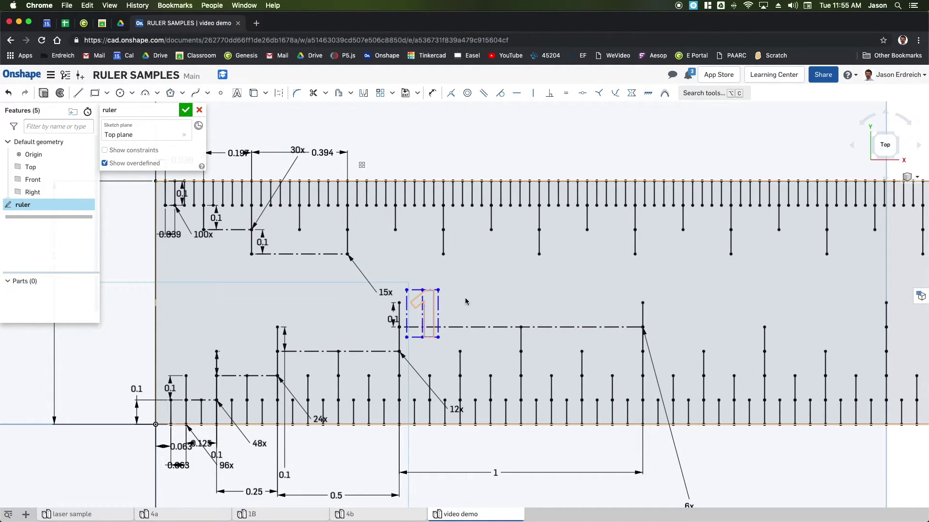
# Step: Dimension the height of the "1" text box to 0.2 in
pyautogui.press('d')
pyautogui.click(437, 313)
pyautogui.click(458, 313)
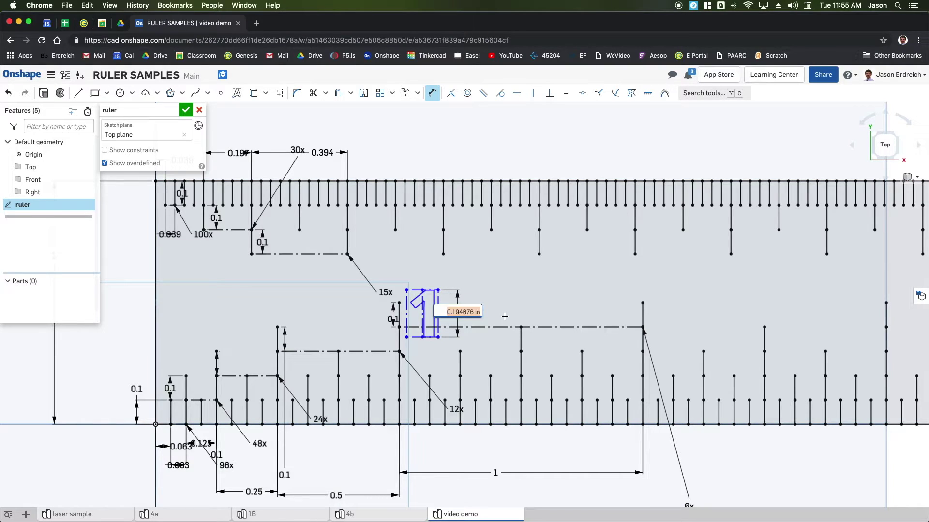
pyautogui.write('0.2')
pyautogui.press('Return')
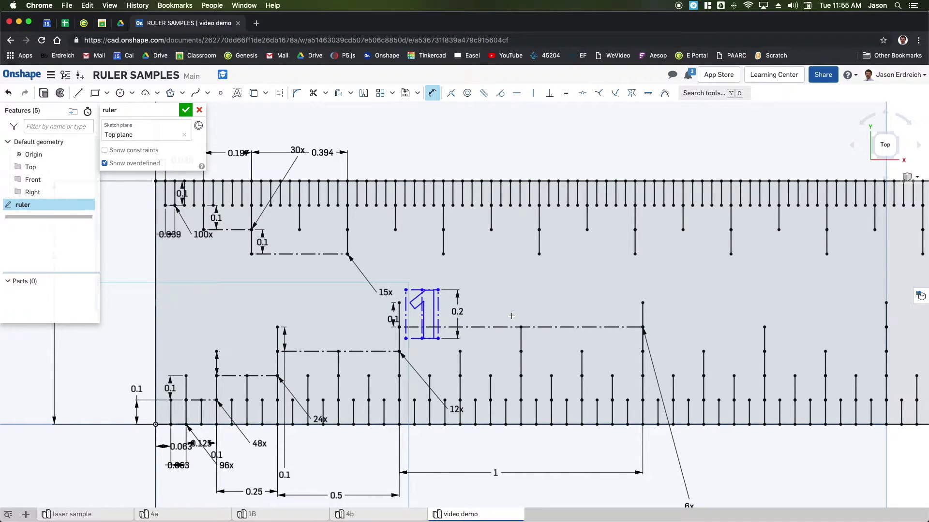
# Step: Add the sketch text "2" just beside the upper end of the second inch tick
pyautogui.scroll(-1, 503, 289)
pyautogui.hscroll(5, 503, 289)
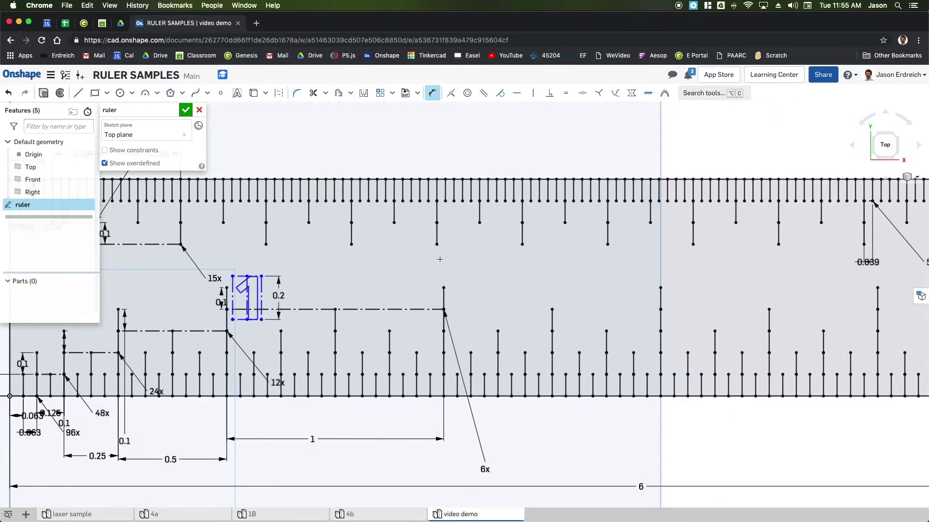
pyautogui.click(241, 99)
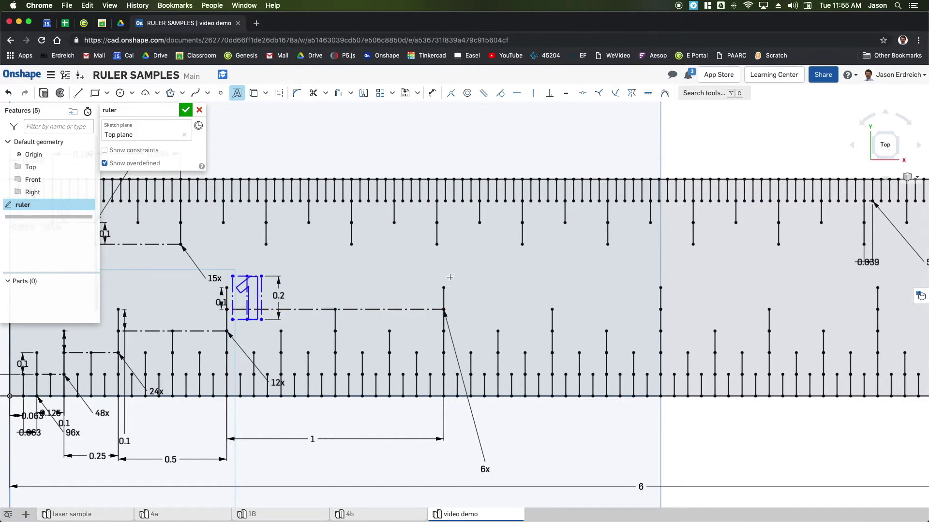
pyautogui.click(481, 312)
pyautogui.write('2')
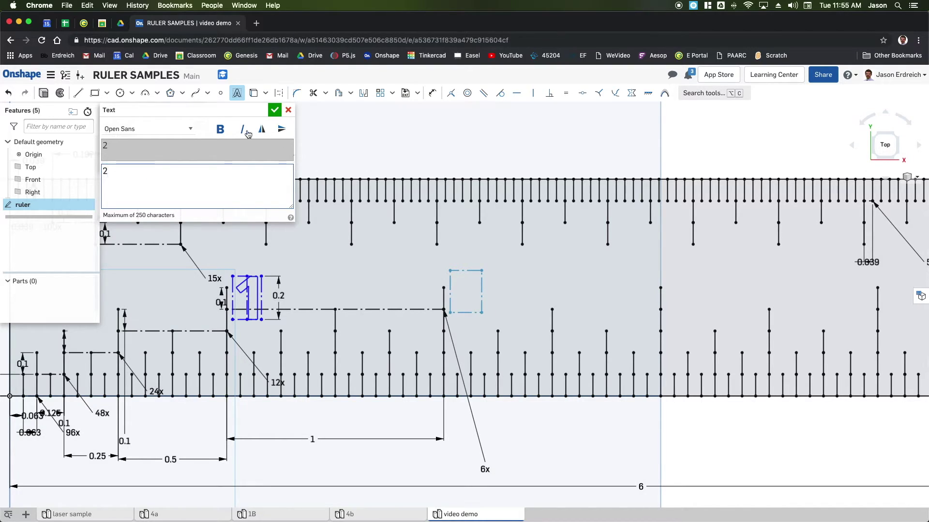
pyautogui.click(274, 110)
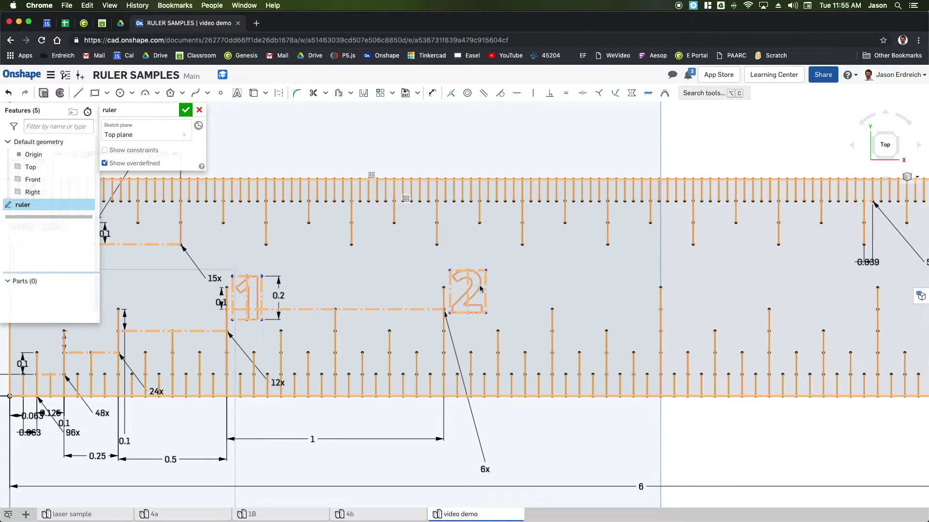
# Step: Dimension the height of the "2" text box to 0.2 in
pyautogui.press('d')
pyautogui.click(486, 290)
pyautogui.click(510, 296)
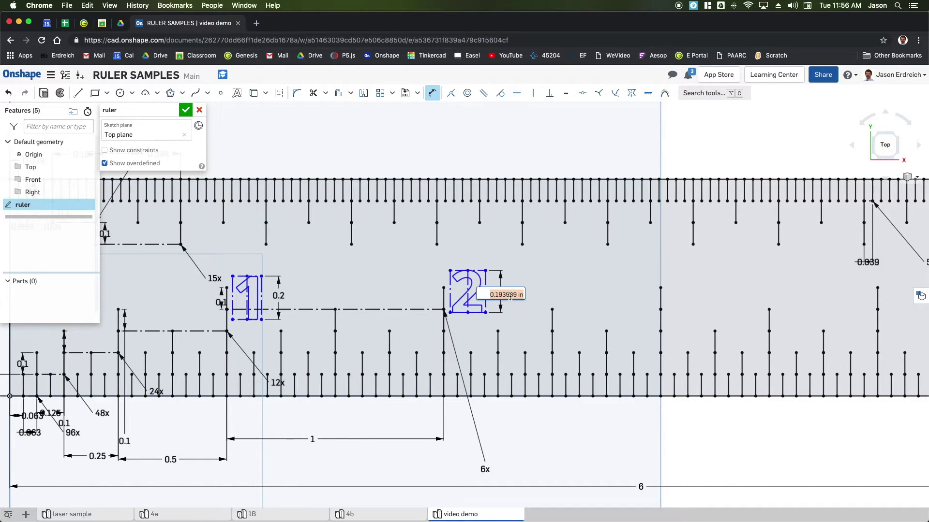
pyautogui.press('Return')
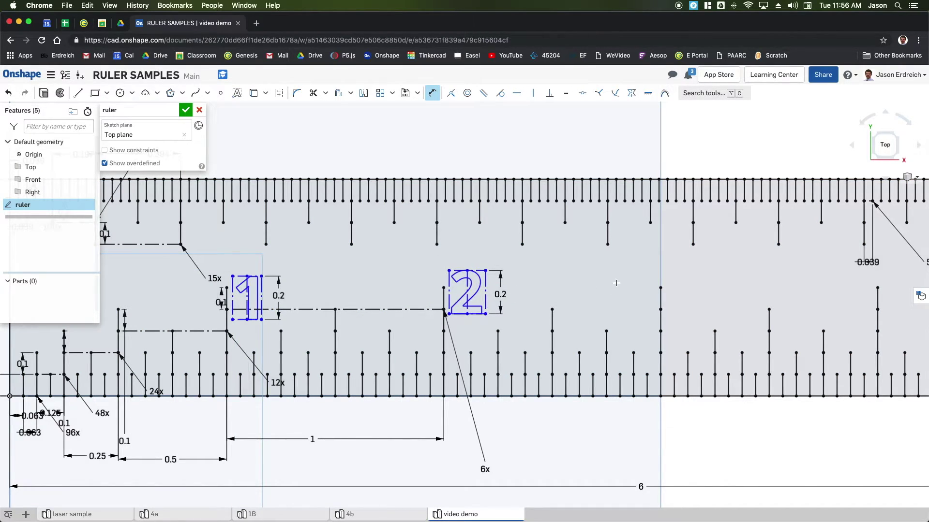
# Step: Add the sketch text "3" just beside the upper end of the third inch tick
pyautogui.moveTo(670, 282); pyautogui.dragTo(513, 292, button='middle')
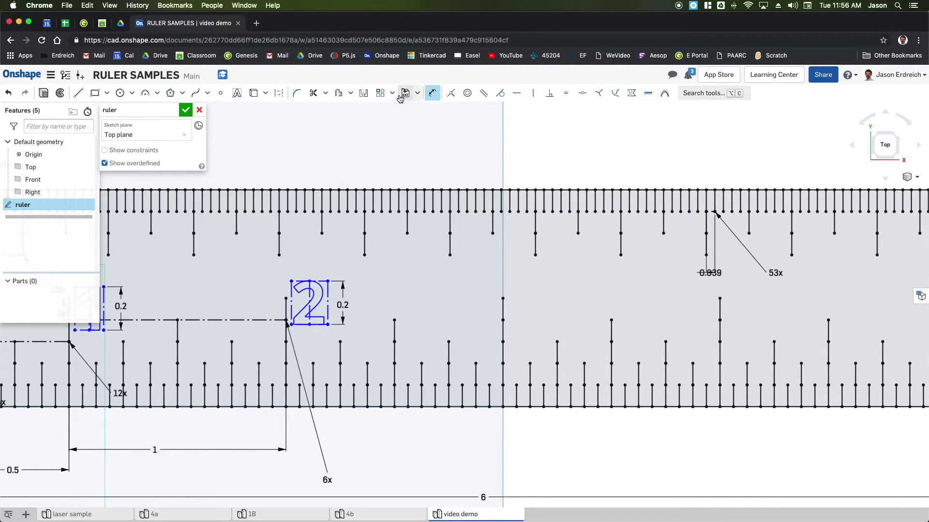
pyautogui.click(238, 97)
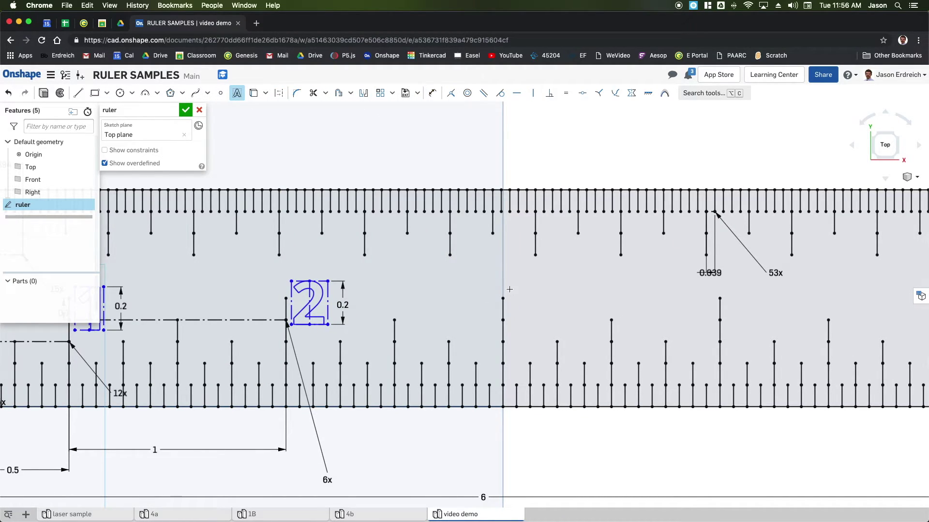
pyautogui.moveTo(507, 287); pyautogui.dragTo(546, 329)
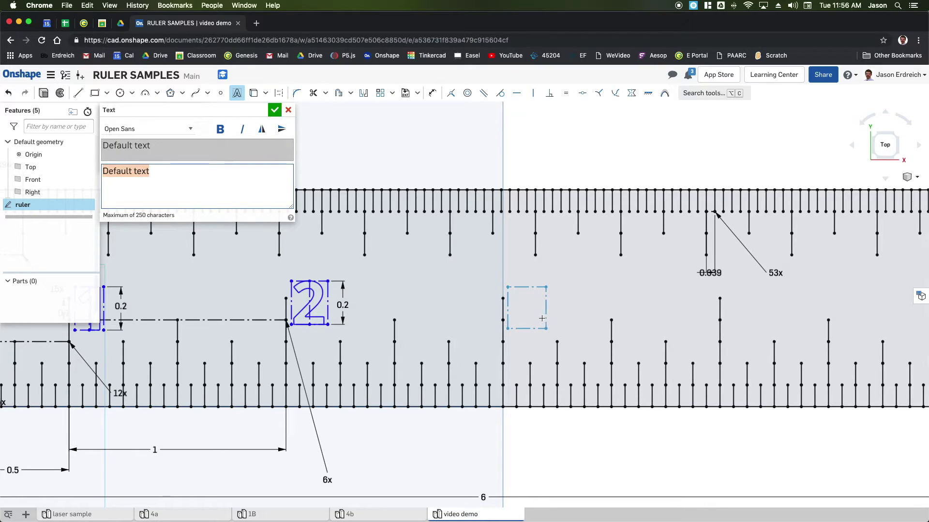
pyautogui.write('3')
pyautogui.click(275, 111)
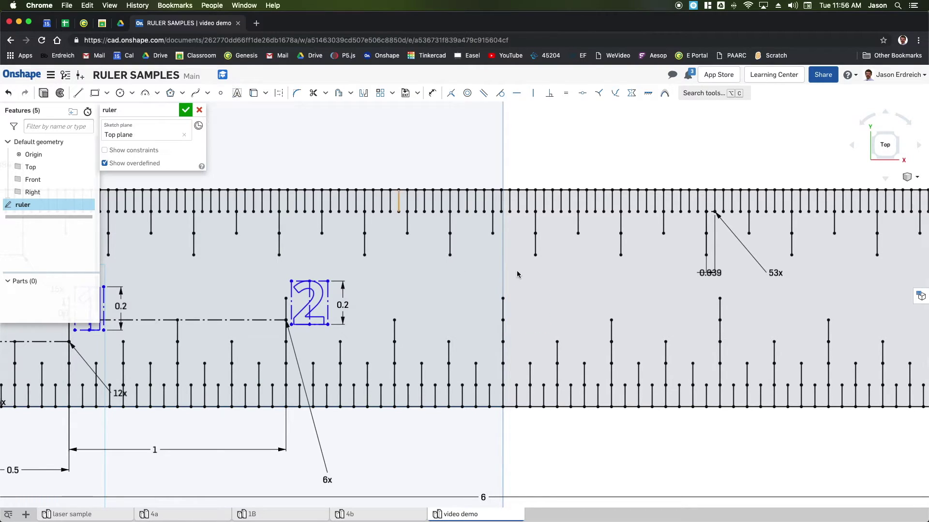
# Step: Dimension the height of the "3" text box to 0.2 in
pyautogui.press('d')
pyautogui.click(543, 307)
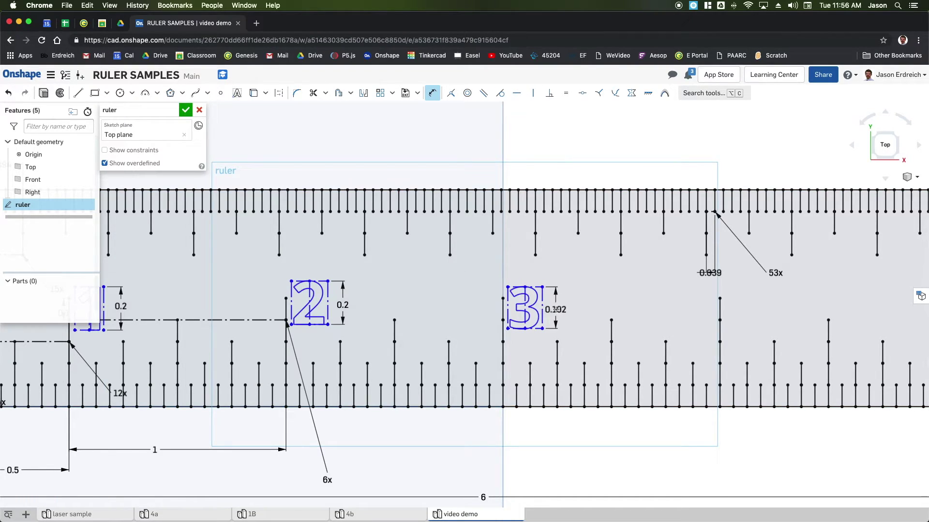
pyautogui.click(556, 310)
pyautogui.press('Return')
# Step: Add the bold sketch text "4" just beside the upper end of the fourth inch tick, keeping the sketch in top view
pyautogui.moveTo(676, 302)
pyautogui.mouseDown(button='middle')
pyautogui.moveTo(572, 315)
pyautogui.moveTo(482, 300)
pyautogui.mouseUp(button='middle')
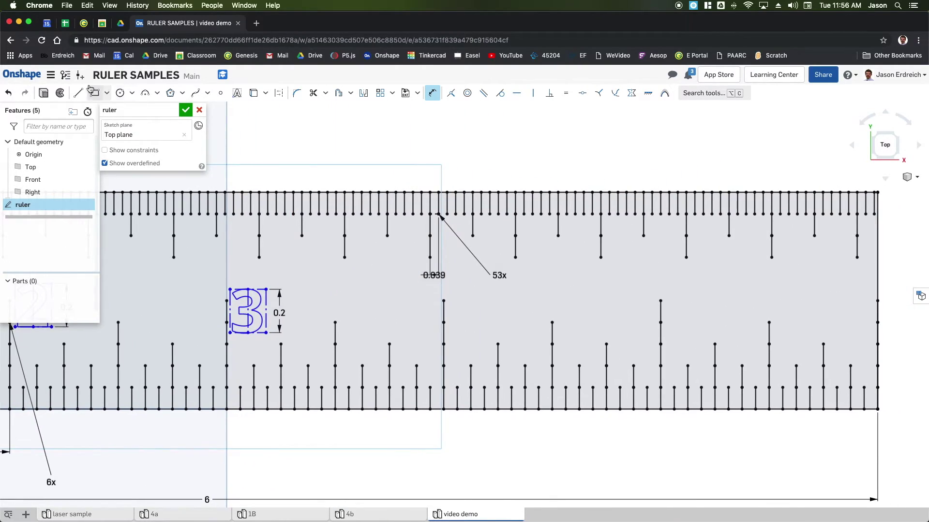
pyautogui.click(237, 93)
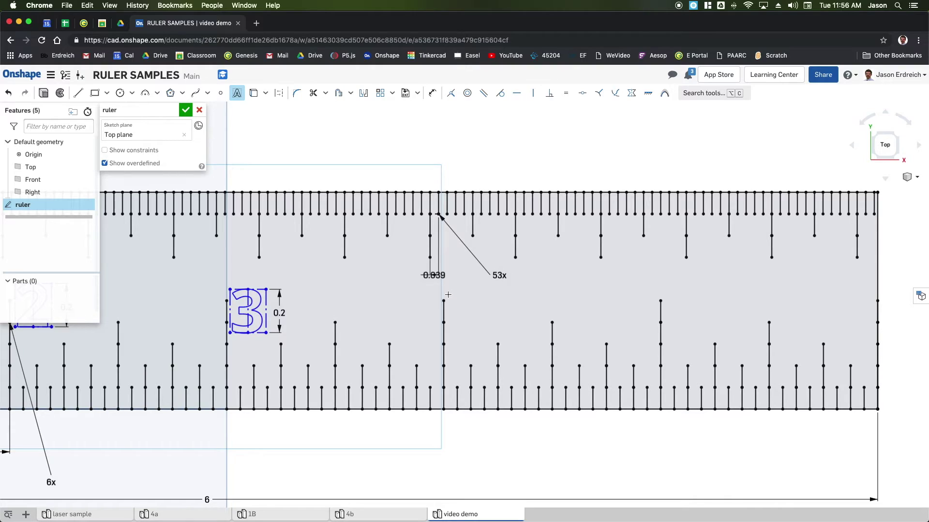
pyautogui.moveTo(469, 322); pyautogui.dragTo(485, 332)
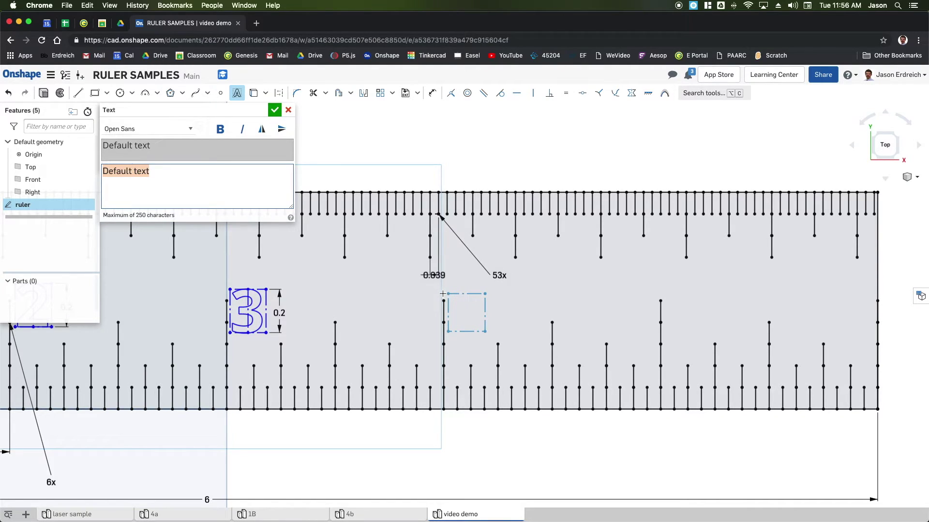
pyautogui.write('4')
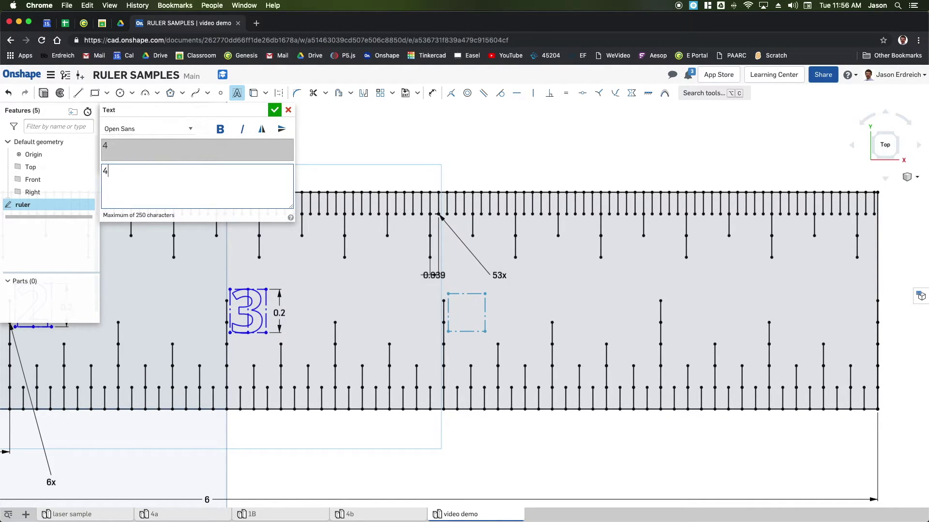
pyautogui.moveTo(437, 260); pyautogui.dragTo(372, 218, button='right')
pyautogui.click(220, 129)
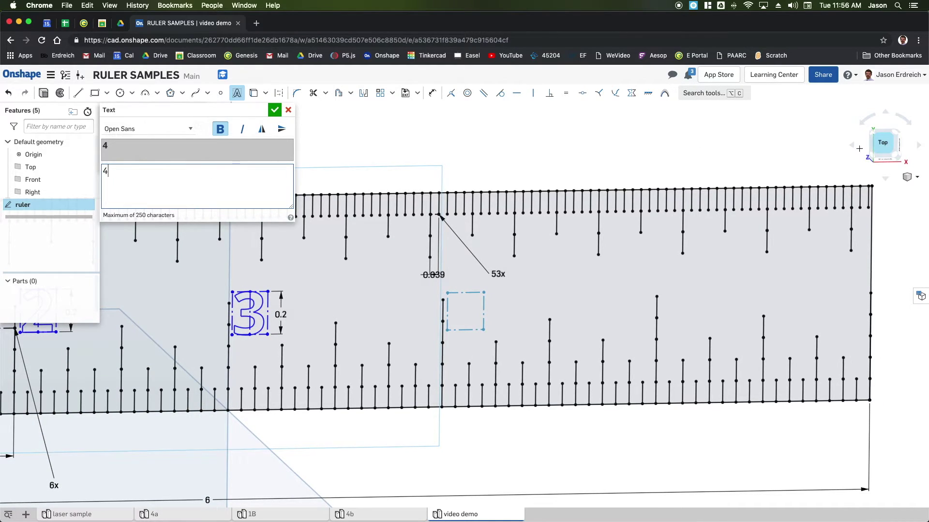
pyautogui.click(883, 144)
pyautogui.click(288, 110)
# Step: Dimension the height of the "4" text box to 0.2 in
pyautogui.scroll(5, 604, 338)
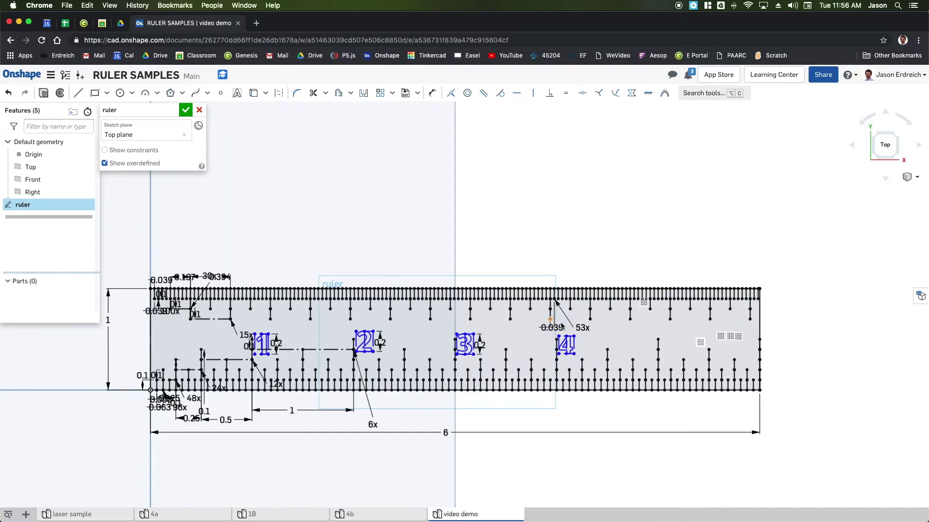
pyautogui.press('d')
pyautogui.click(594, 357)
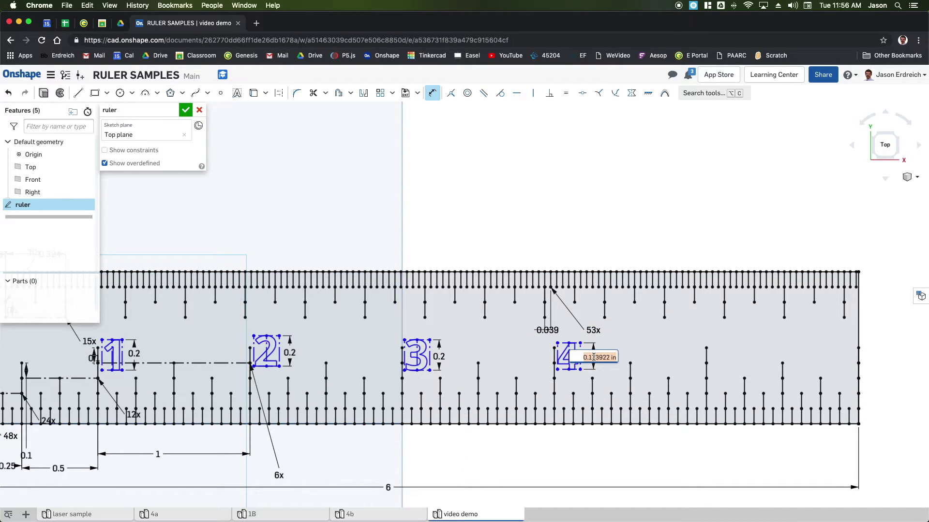
pyautogui.press('Return')
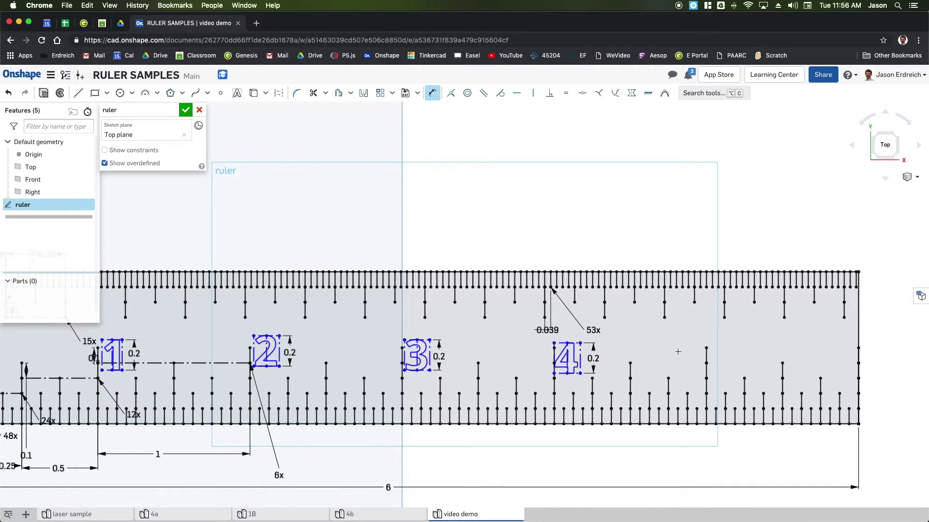
# Step: Add the bold sketch text "5" just beside the upper end of the fifth inch tick and dimension its box height to 0.2 in
pyautogui.moveTo(678, 352); pyautogui.dragTo(587, 351, button='middle')
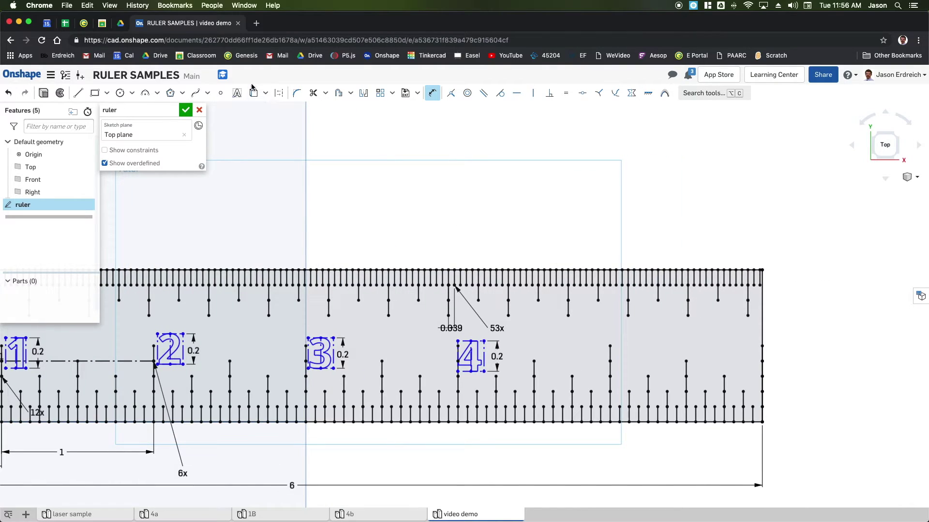
pyautogui.click(237, 92)
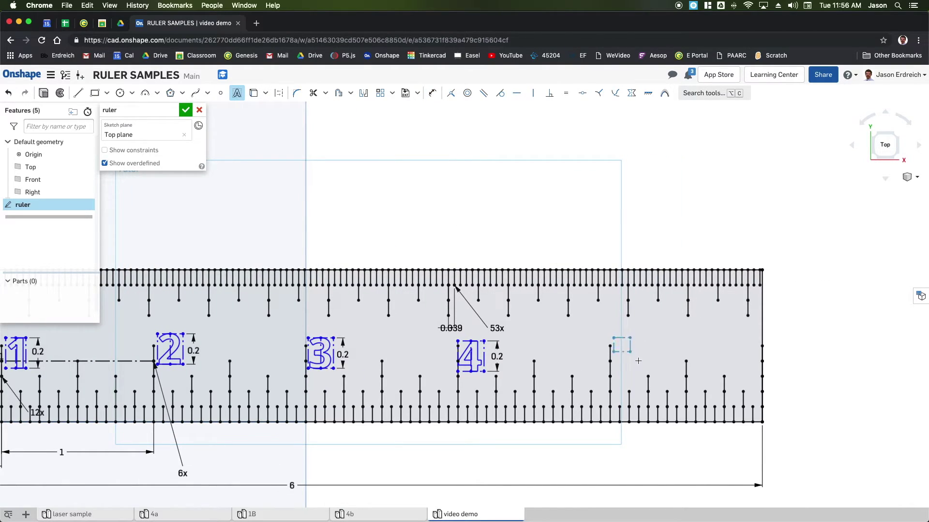
pyautogui.moveTo(638, 361); pyautogui.dragTo(643, 368)
pyautogui.write('5')
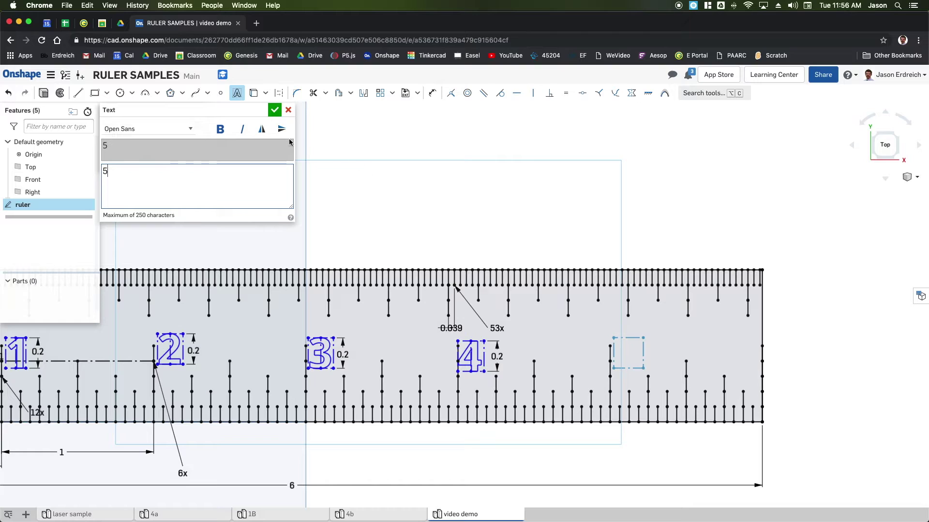
pyautogui.click(220, 129)
pyautogui.click(274, 110)
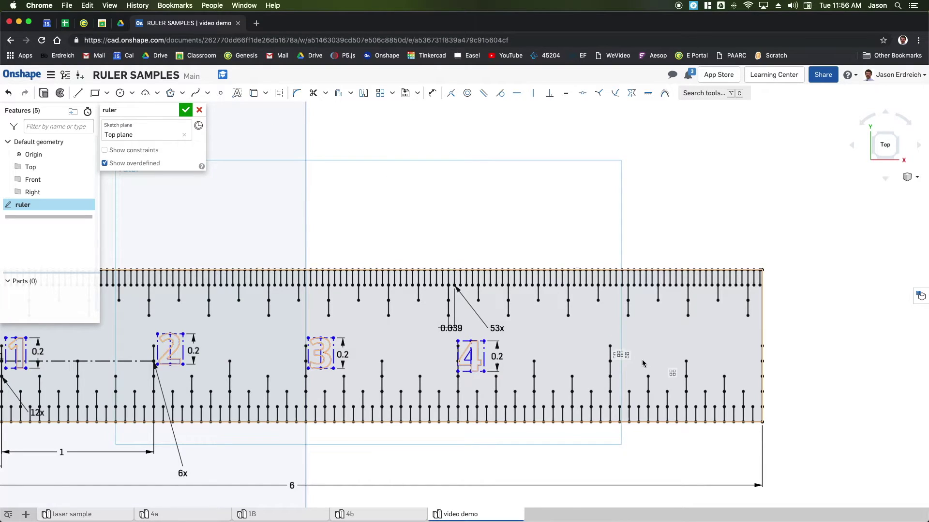
pyautogui.scroll(1, 639, 343)
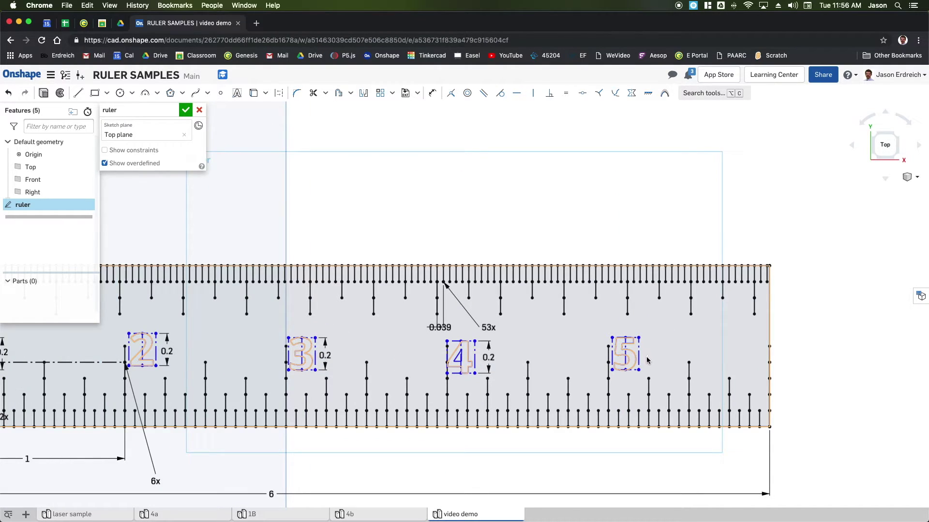
pyautogui.press('u')
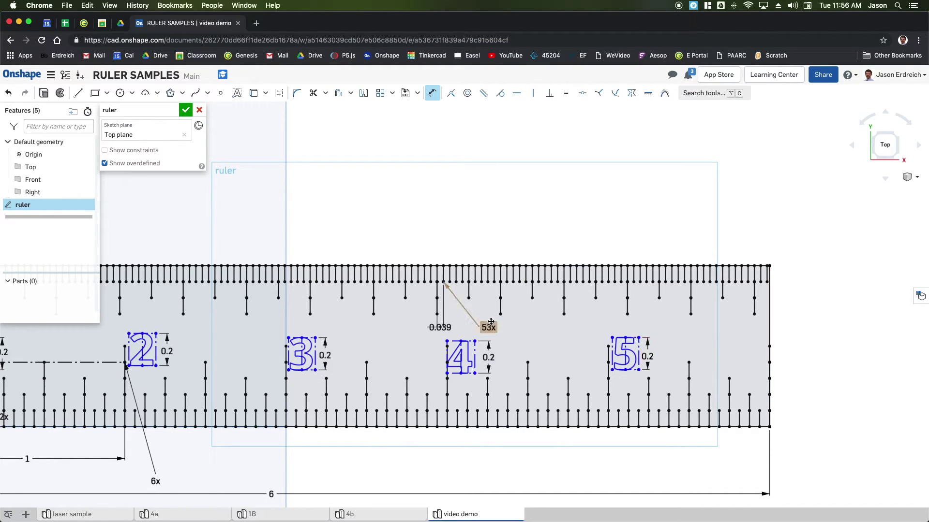
# Step: Examine how the number labels line up with each other along the whole ruler
pyautogui.moveTo(480, 329); pyautogui.dragTo(558, 319, button='middle')
pyautogui.moveTo(339, 290); pyautogui.dragTo(467, 295, button='middle')
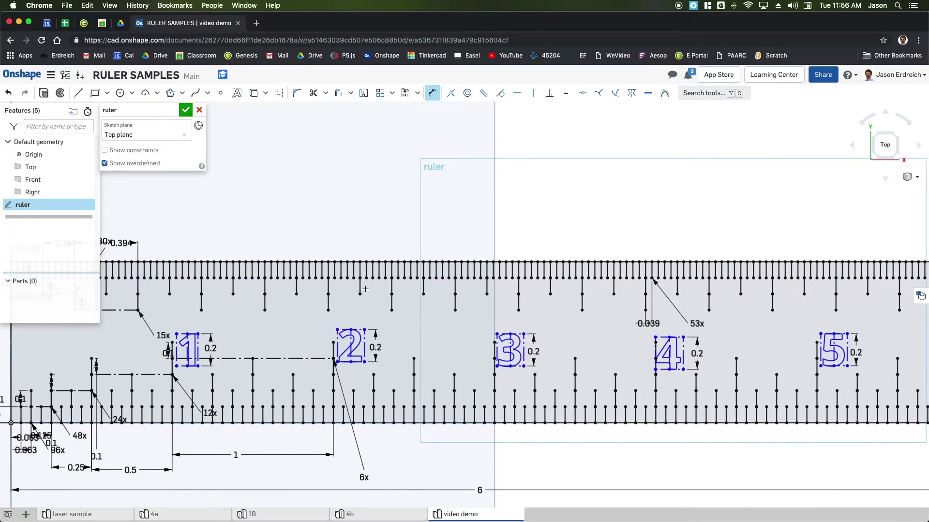
pyautogui.moveTo(231, 303); pyautogui.dragTo(431, 307, button='middle')
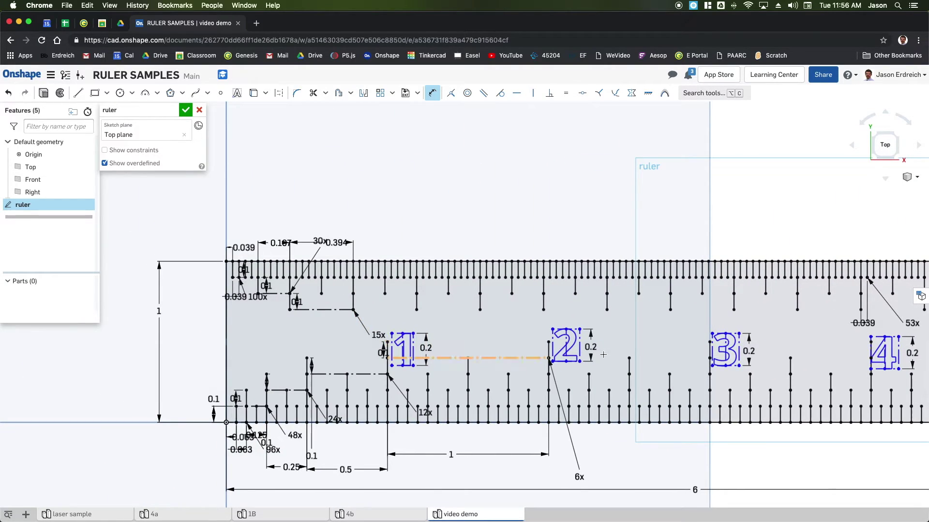
pyautogui.scroll(-1, 697, 357)
pyautogui.scroll(-1, 697, 356)
pyautogui.moveTo(728, 344); pyautogui.dragTo(472, 315, button='middle')
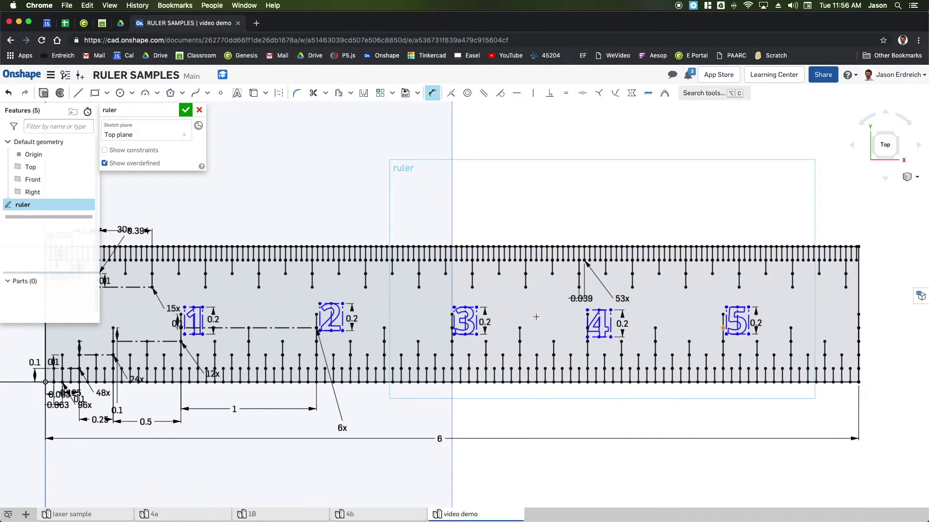
pyautogui.hscroll(-5, 536, 317)
pyautogui.hscroll(3, 735, 329)
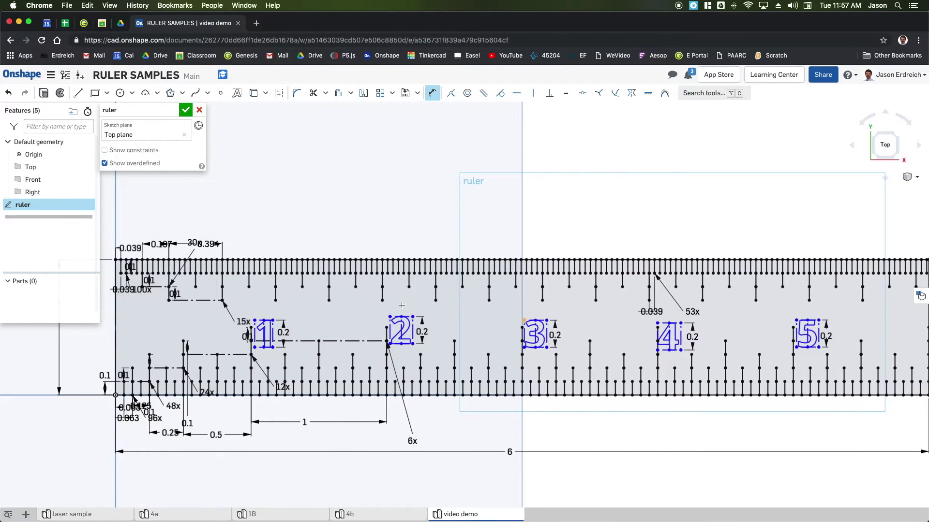
pyautogui.hscroll(1, 339, 303)
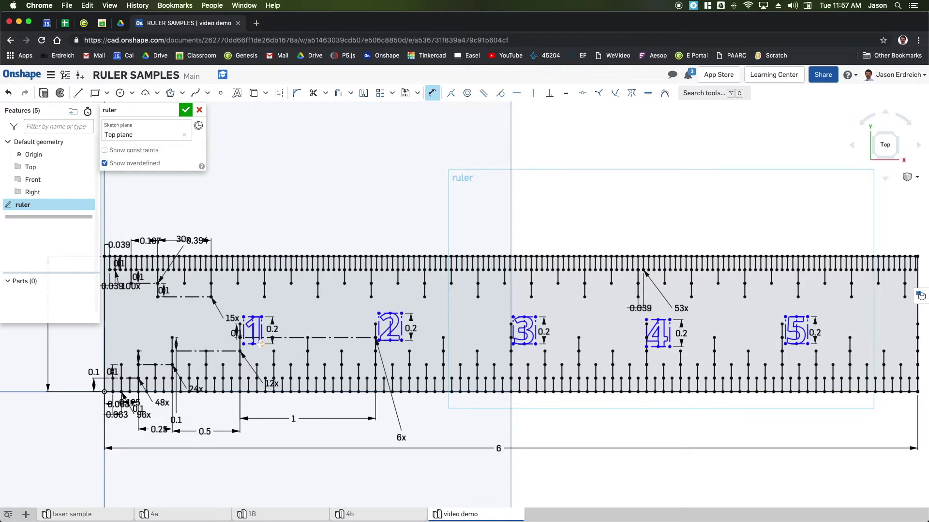
pyautogui.click(263, 390)
pyautogui.click(262, 344)
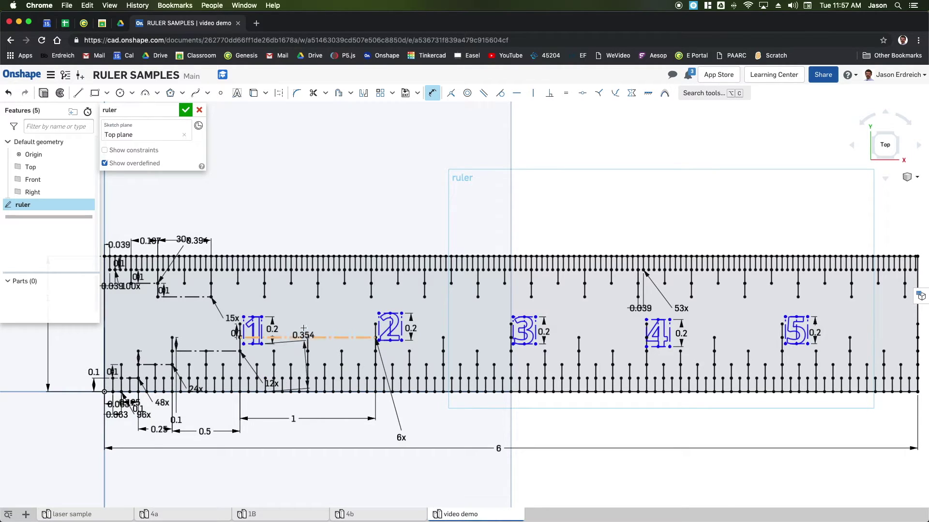
pyautogui.press('Escape')
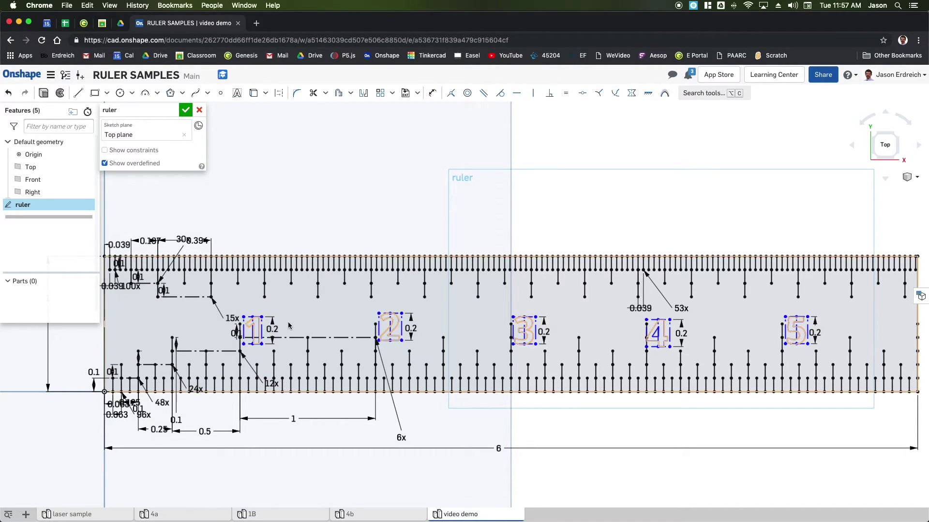
# Step: Draw a horizontal construction line about 4.34 in long from the upper right corner of the "1" text box to beyond the "5"
pyautogui.click(76, 95)
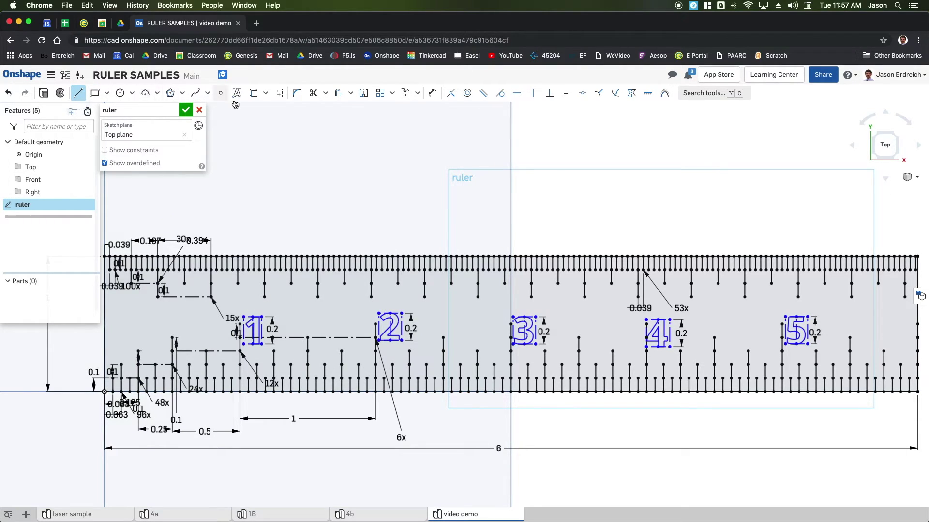
pyautogui.click(280, 94)
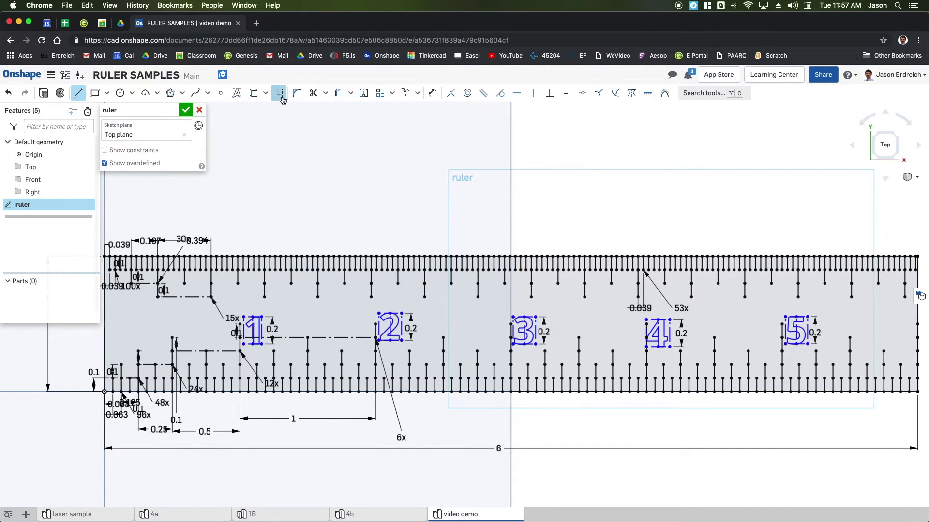
pyautogui.click(263, 318)
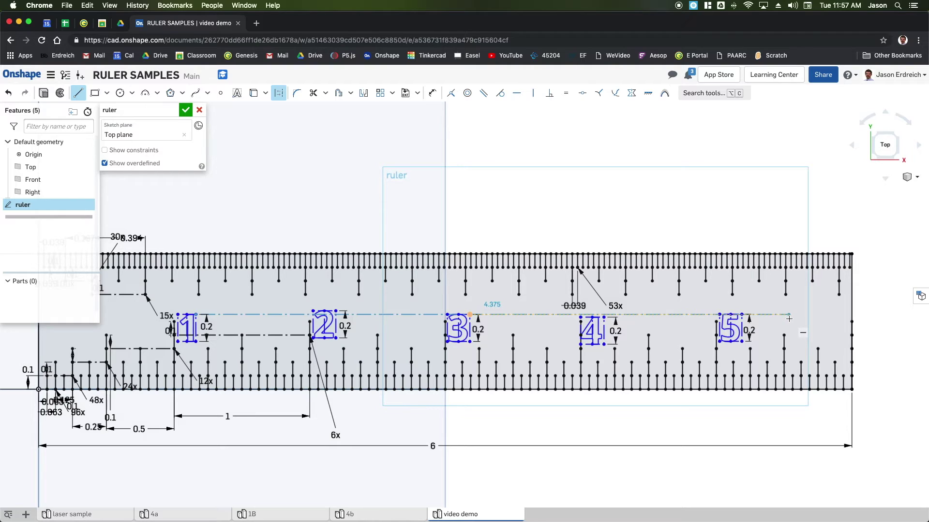
pyautogui.click(788, 318)
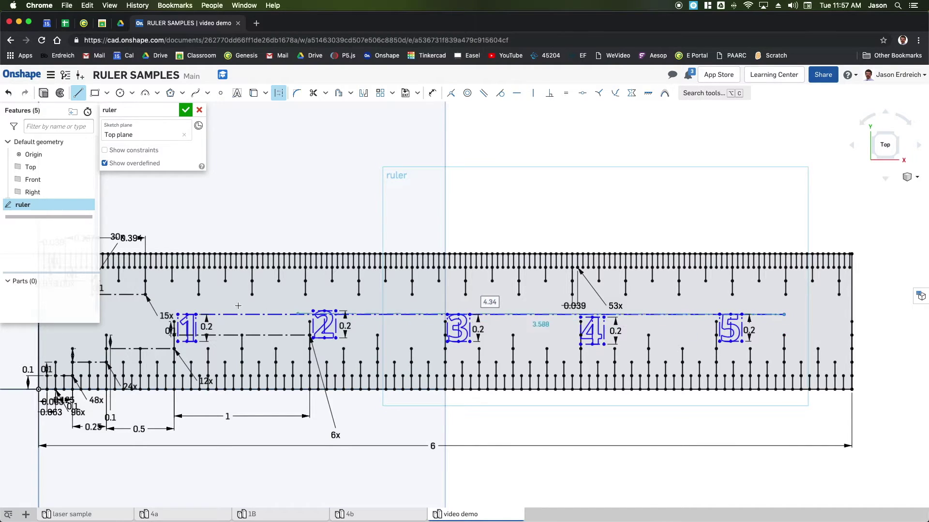
# Step: Dimension the distance from the top of the "2" text box to the construction line to 0
pyautogui.scroll(5, 192, 287)
pyautogui.scroll(2, 291, 310)
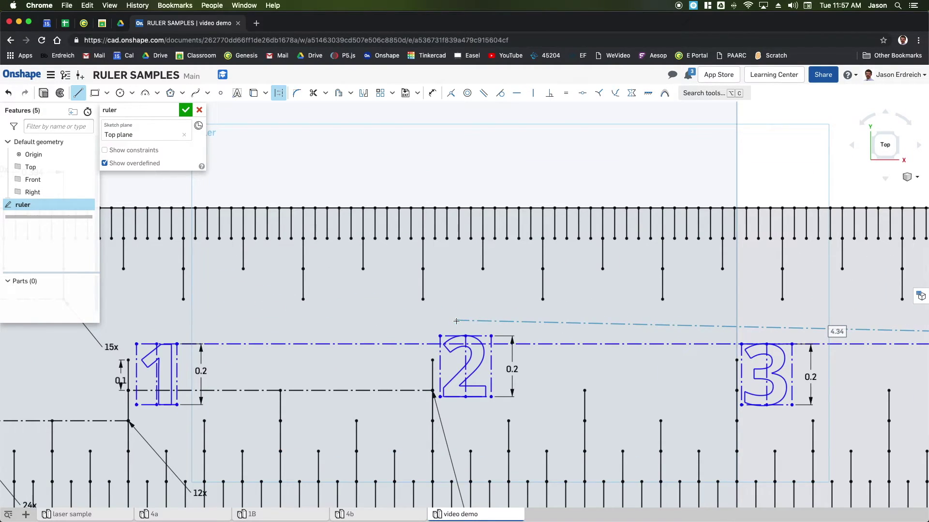
pyautogui.press('d')
pyautogui.click(512, 343)
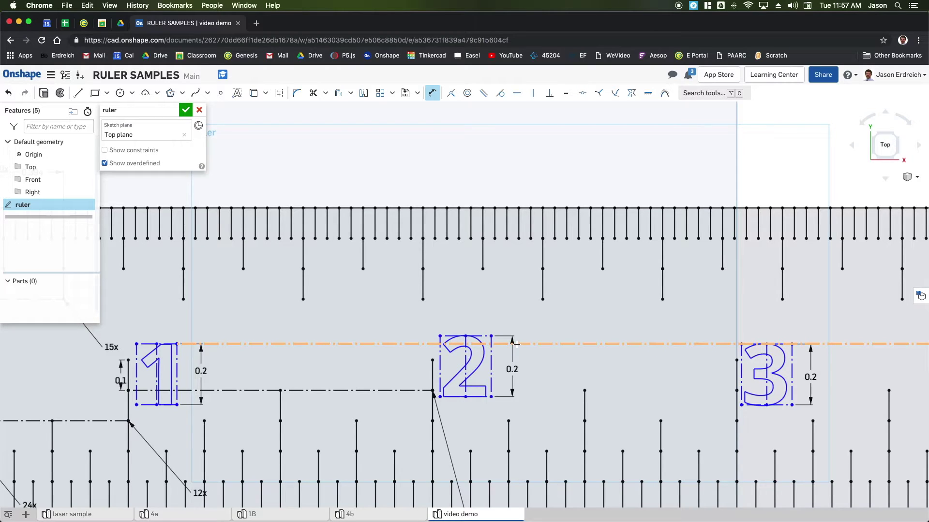
pyautogui.click(421, 344)
pyautogui.click(409, 322)
pyautogui.write('0')
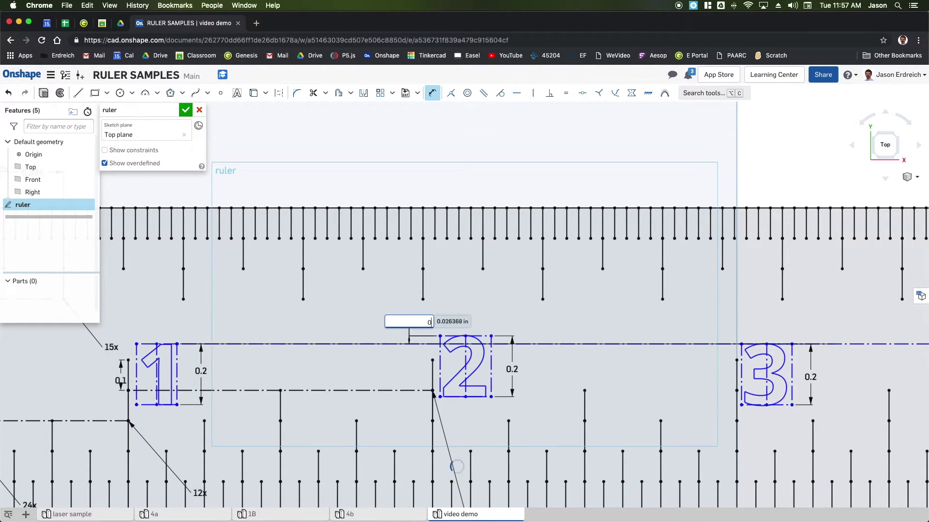
pyautogui.press('Return')
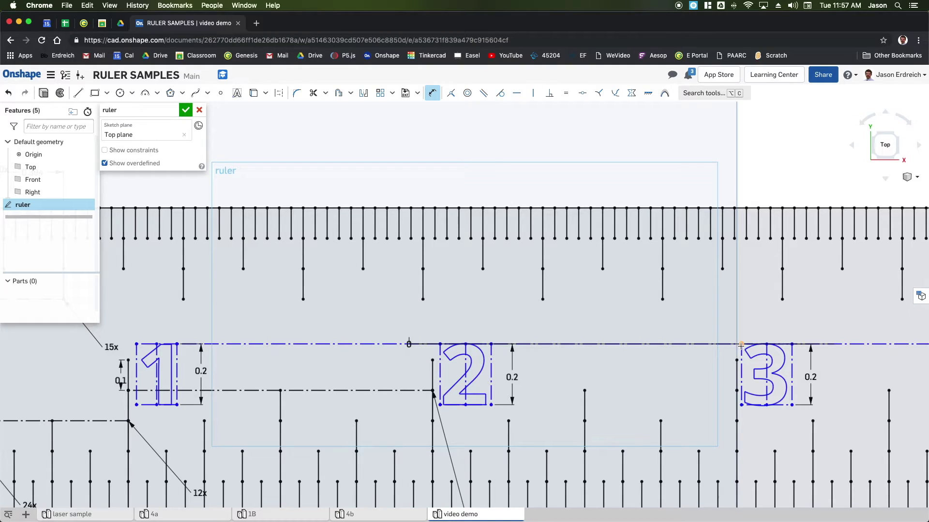
# Step: Dimension the upper corner of the "3" text box to the construction line, try a value of 0, and undo that value
pyautogui.click(741, 345)
pyautogui.click(813, 344)
pyautogui.click(808, 326)
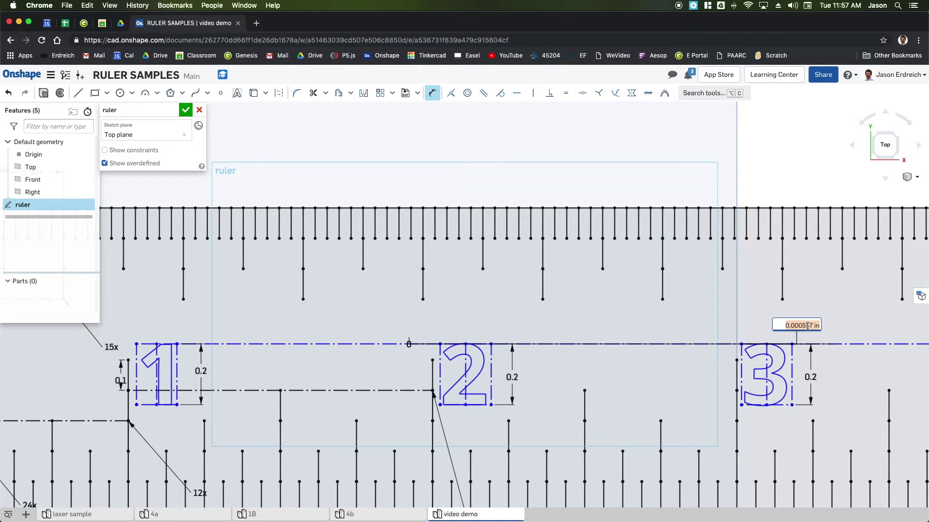
pyautogui.write('0')
pyautogui.press('Return')
pyautogui.moveTo(815, 344); pyautogui.dragTo(499, 338, button='middle')
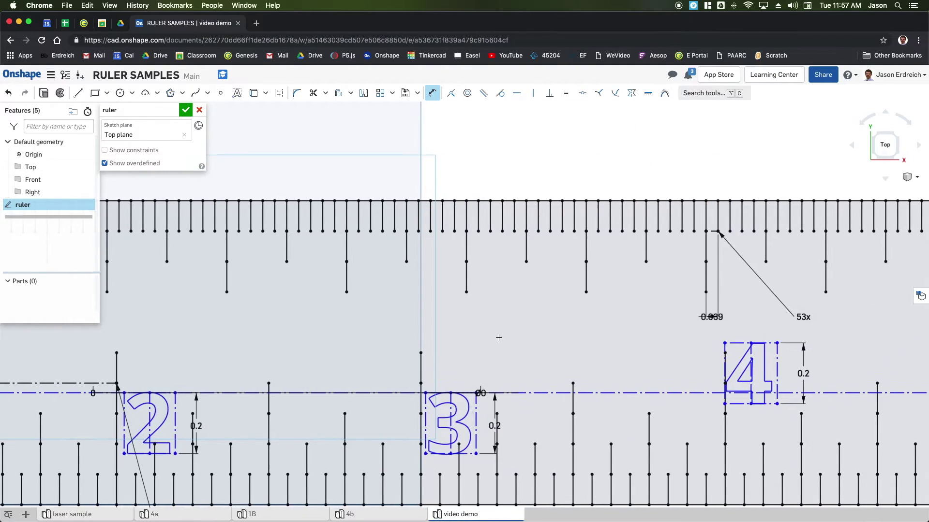
pyautogui.moveTo(682, 346); pyautogui.dragTo(549, 336, button='middle')
pyautogui.press('Escape')
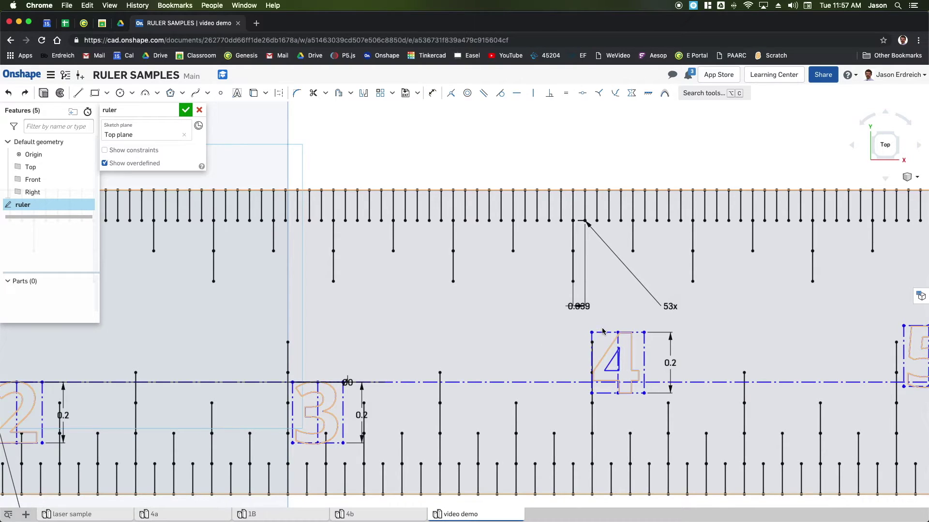
# Step: Dimension the distance from the upper left corner of the "4" text box to the construction line to 0
pyautogui.press('d')
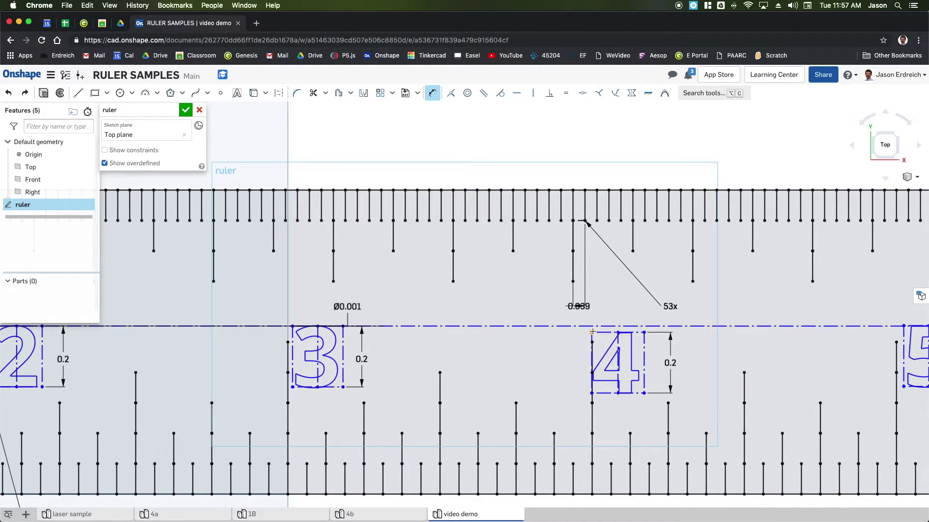
pyautogui.click(592, 333)
pyautogui.click(586, 326)
pyautogui.click(555, 349)
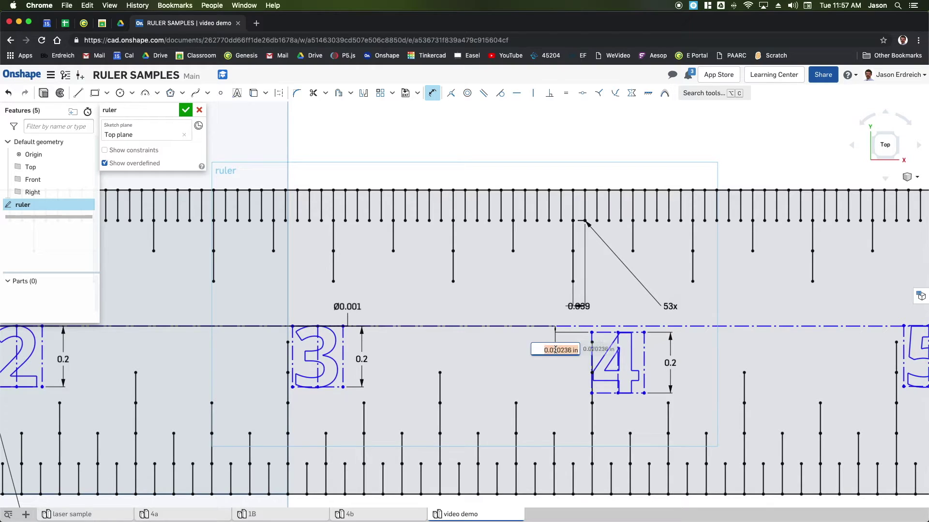
pyautogui.press('Return')
# Step: Try to nudge the "4" label slightly away from its inch tick with the Transform tool
pyautogui.moveTo(736, 331); pyautogui.dragTo(553, 327, button='middle')
pyautogui.scroll(-2, 508, 333)
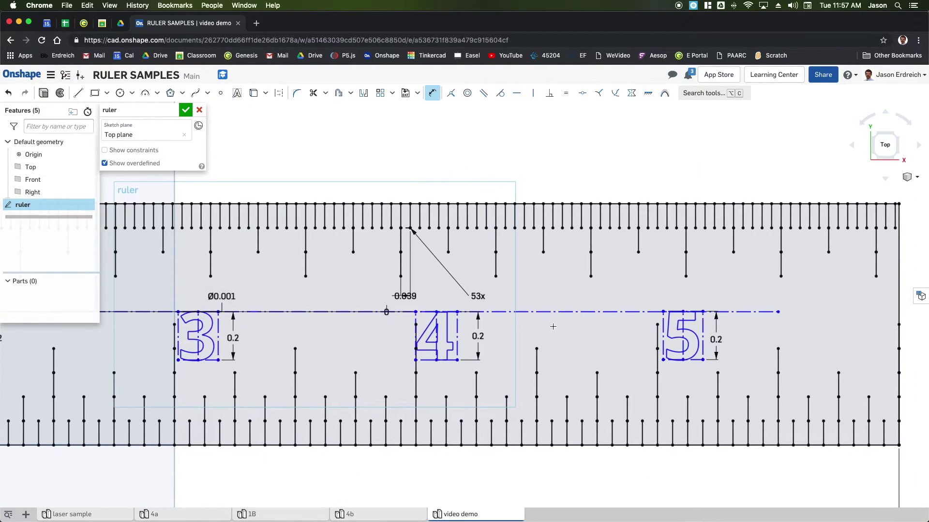
pyautogui.moveTo(218, 328); pyautogui.dragTo(295, 324, button='middle')
pyautogui.scroll(2, 513, 336)
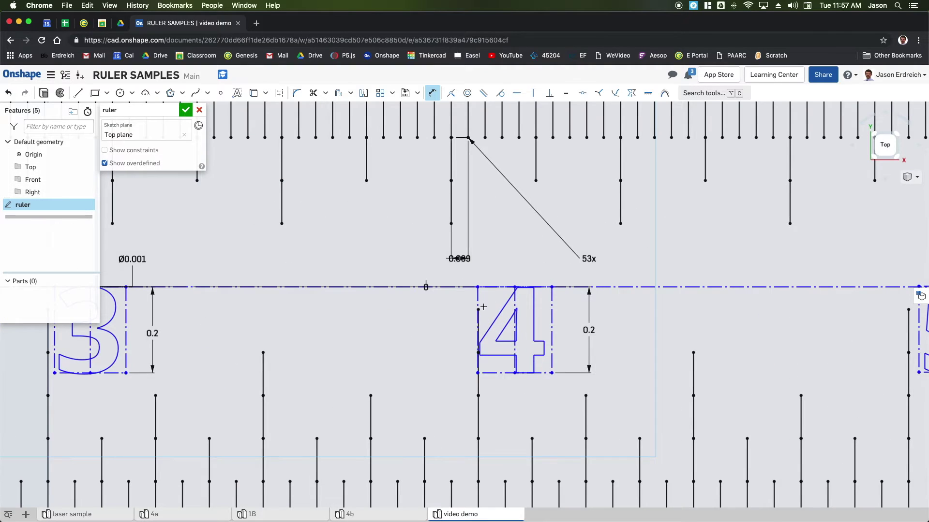
pyautogui.scroll(-2, 513, 336)
pyautogui.hscroll(-5, 537, 341)
pyautogui.hscroll(-4, 560, 346)
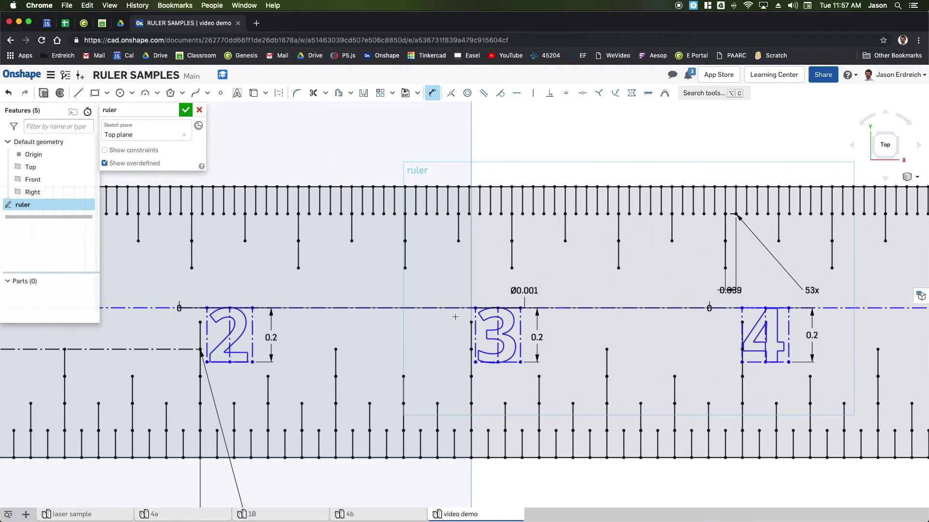
pyautogui.click(392, 93)
pyautogui.click(401, 139)
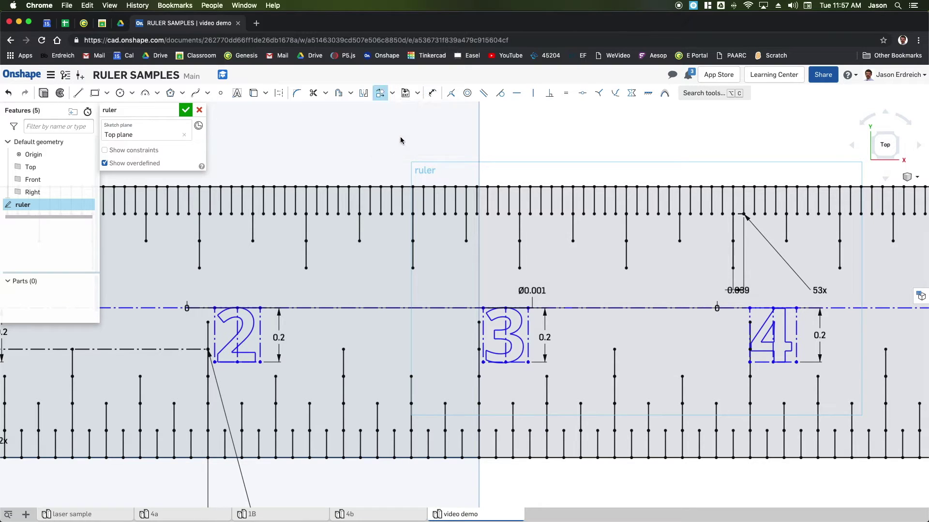
pyautogui.click(776, 362)
pyautogui.moveTo(810, 364); pyautogui.dragTo(814, 368)
pyautogui.click(627, 345)
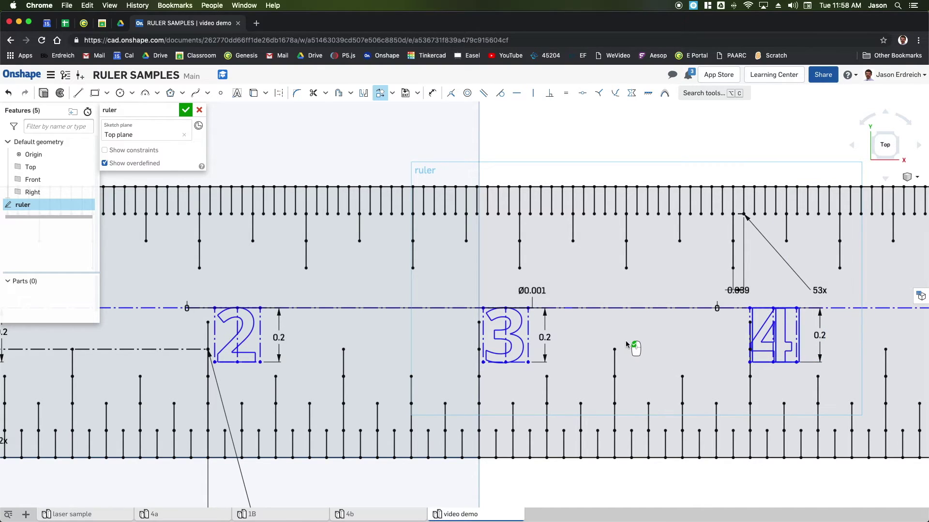
# Step: Add the sketch text "1" with its lower left corner on the end of the first centimetre tick
pyautogui.scroll(-6, 625, 342)
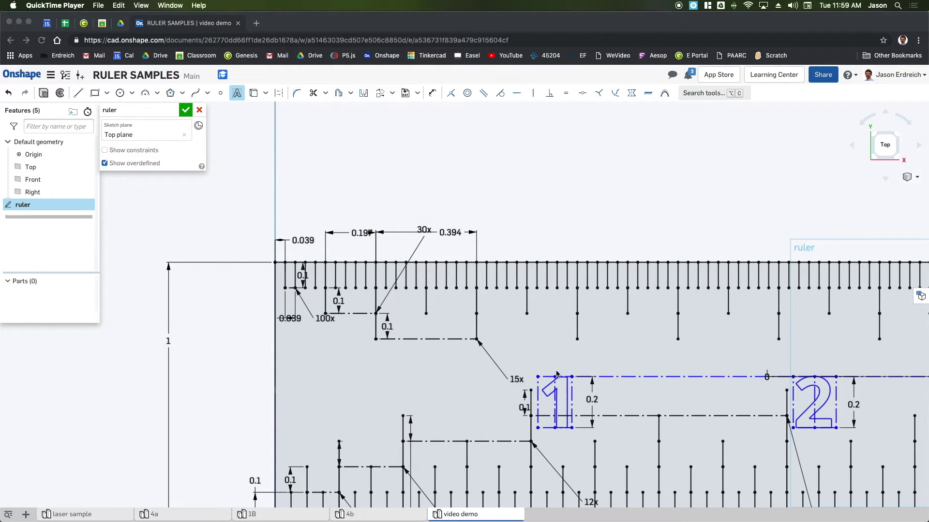
pyautogui.click(240, 94)
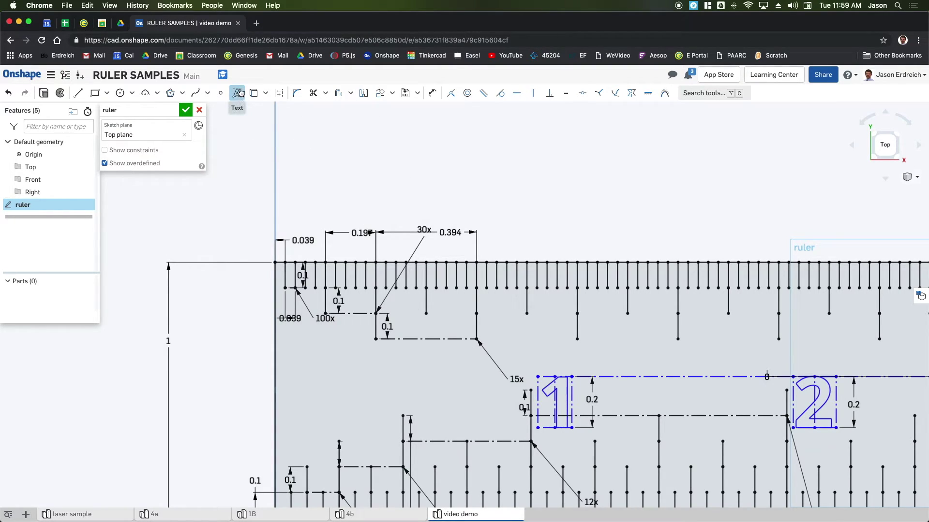
pyautogui.scroll(3, 391, 331)
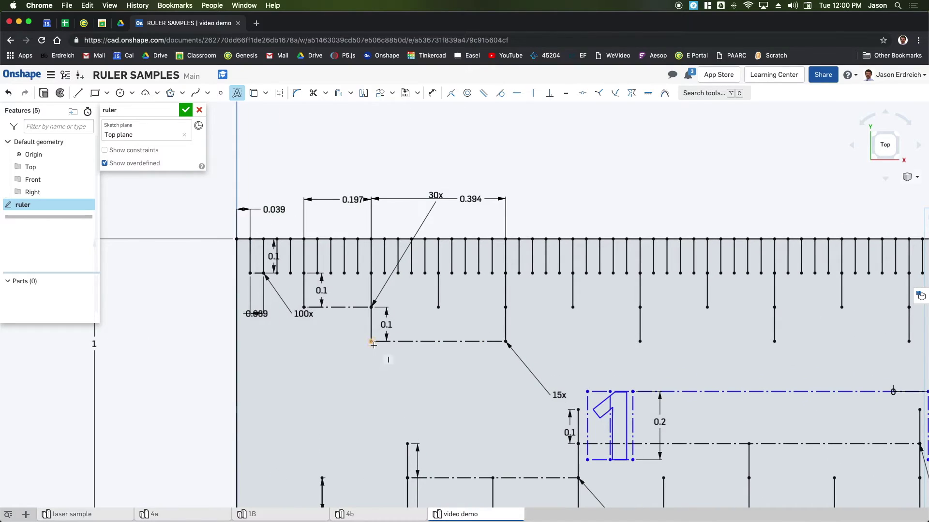
pyautogui.click(371, 342)
pyautogui.click(406, 303)
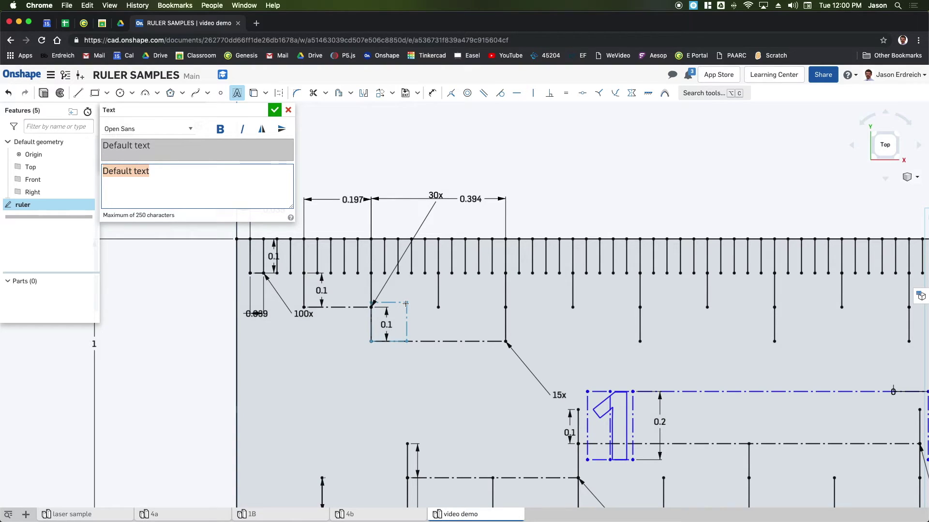
pyautogui.write('1')
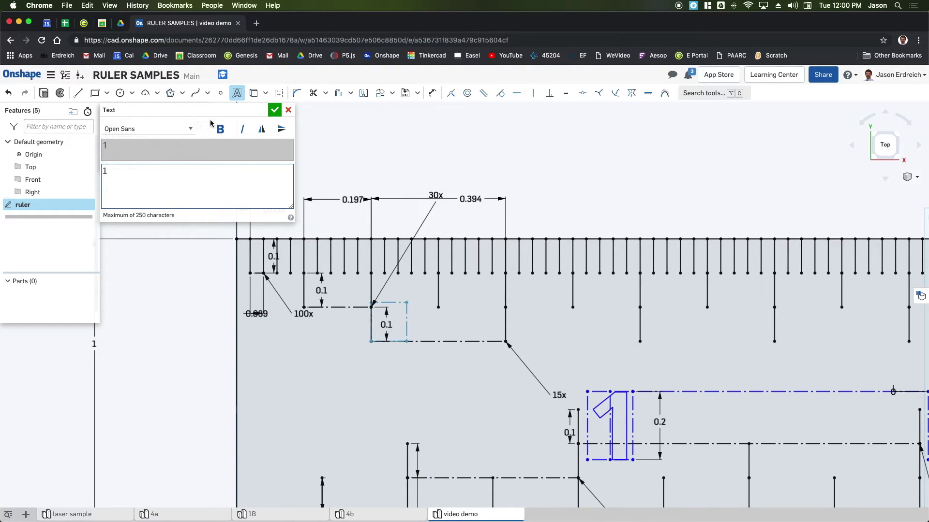
pyautogui.click(274, 110)
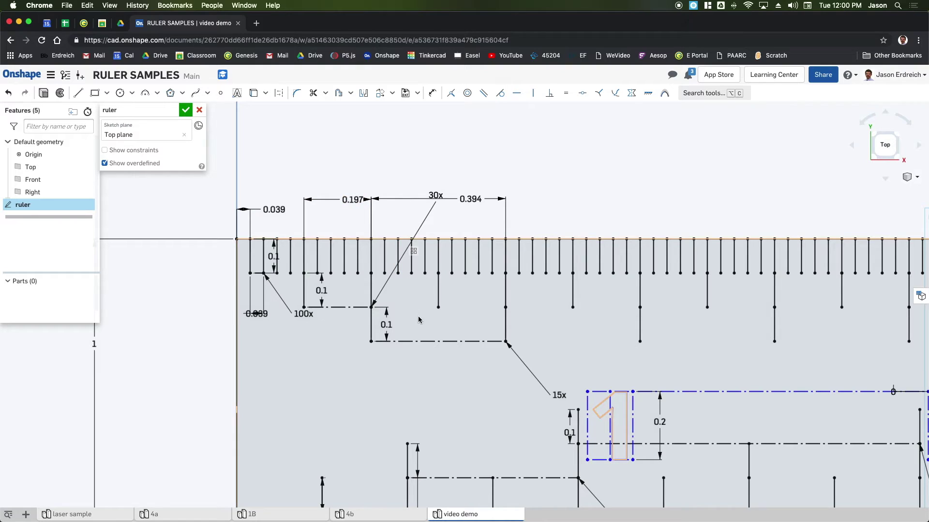
# Step: Dimension the height of the centimetre "1" text box to 0.1 in
pyautogui.press('d')
pyautogui.click(396, 321)
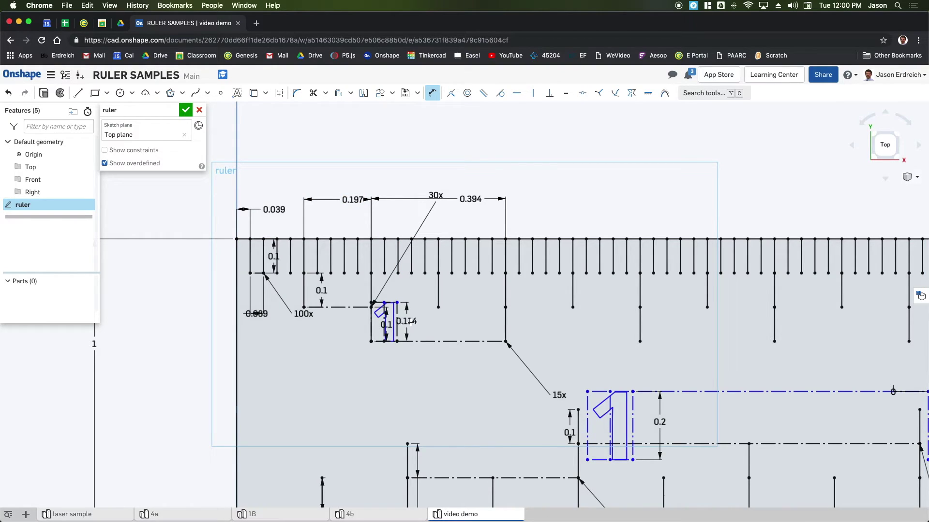
pyautogui.click(432, 323)
pyautogui.press('Return')
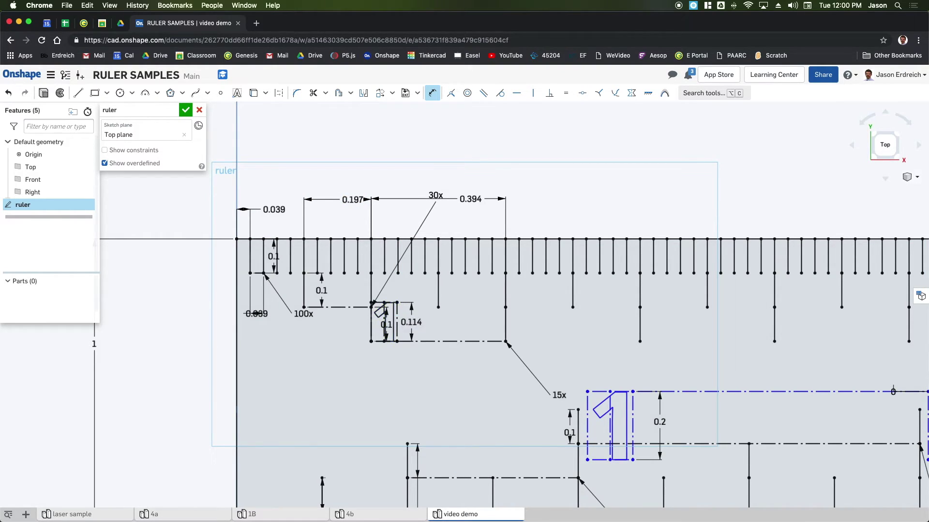
# Step: Add the bold sketch text "2" starting from the lower end of the second centimetre tick
pyautogui.scroll(1, 569, 323)
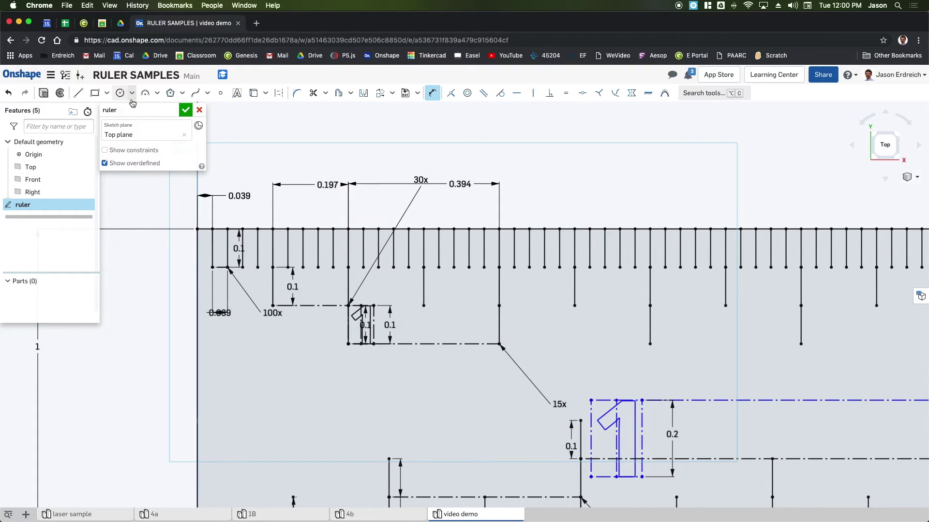
pyautogui.click(235, 96)
pyautogui.click(499, 344)
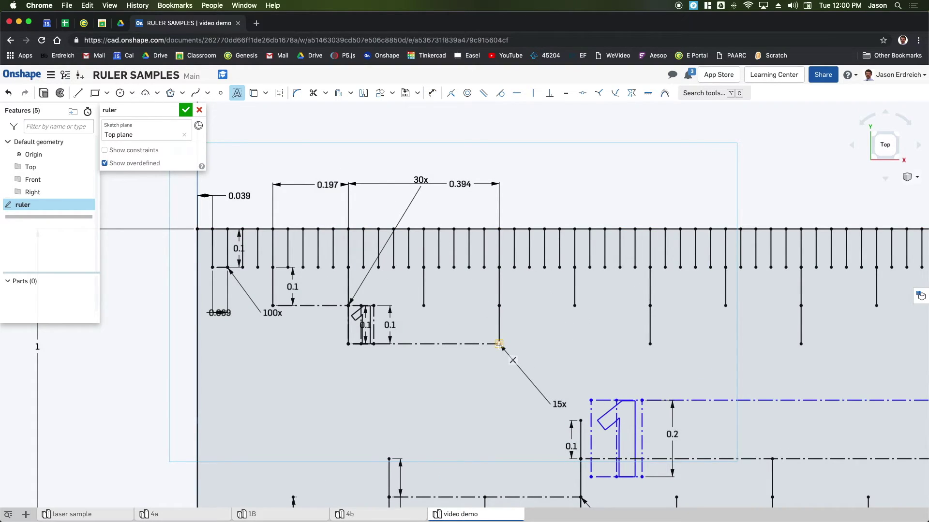
pyautogui.click(527, 308)
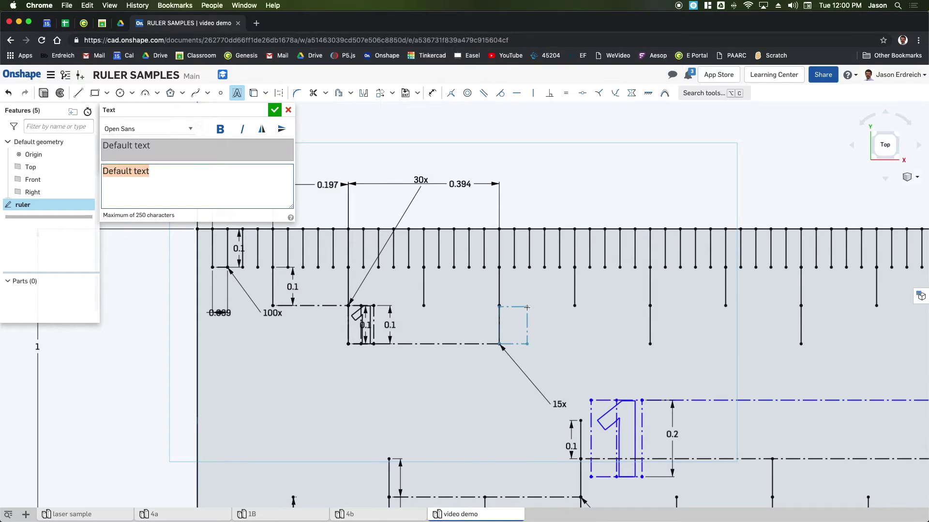
pyautogui.write('2')
pyautogui.click(221, 129)
pyautogui.click(275, 109)
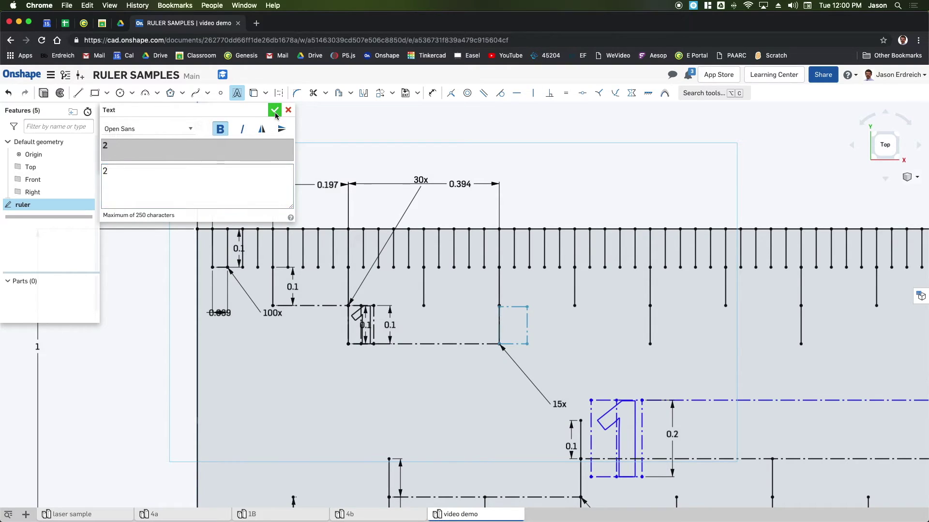
# Step: Dimension the height of the centimetre "2" text box to 0.1 in
pyautogui.press('d')
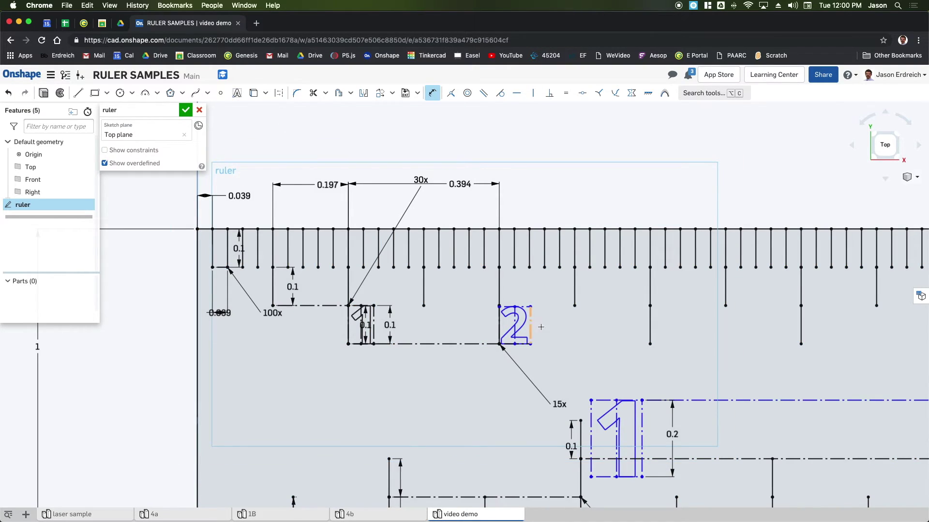
pyautogui.click(541, 327)
pyautogui.click(542, 327)
# Step: Add the bold sketch text "3" starting from the lower end of the third centimetre tick
pyautogui.moveTo(892, 356)
pyautogui.mouseDown(button='middle')
pyautogui.moveTo(692, 355)
pyautogui.moveTo(603, 370)
pyautogui.moveTo(462, 358)
pyautogui.mouseUp(button='middle')
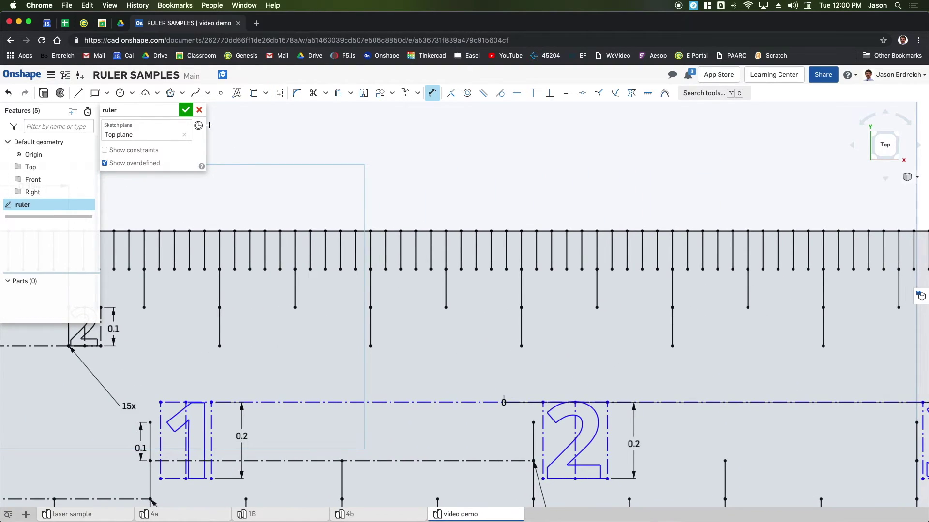
pyautogui.click(237, 93)
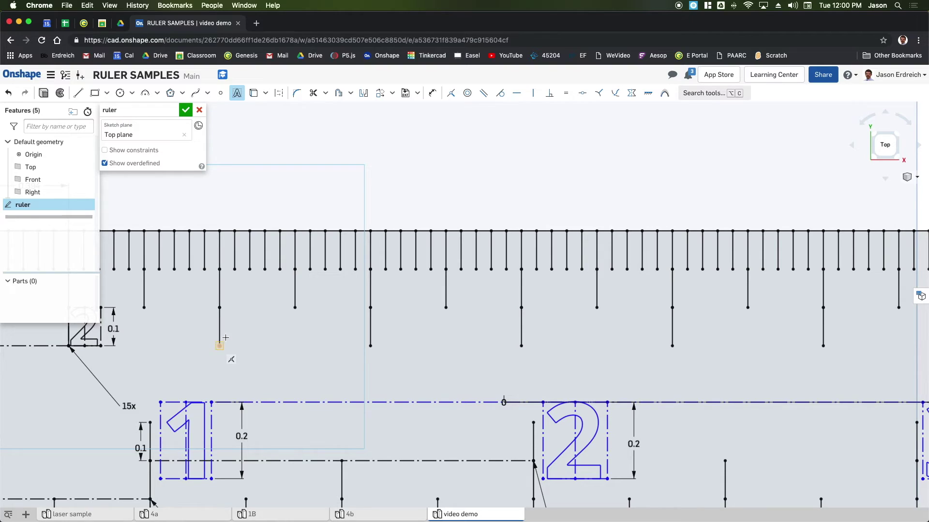
pyautogui.moveTo(220, 345); pyautogui.dragTo(250, 304)
pyautogui.write('3')
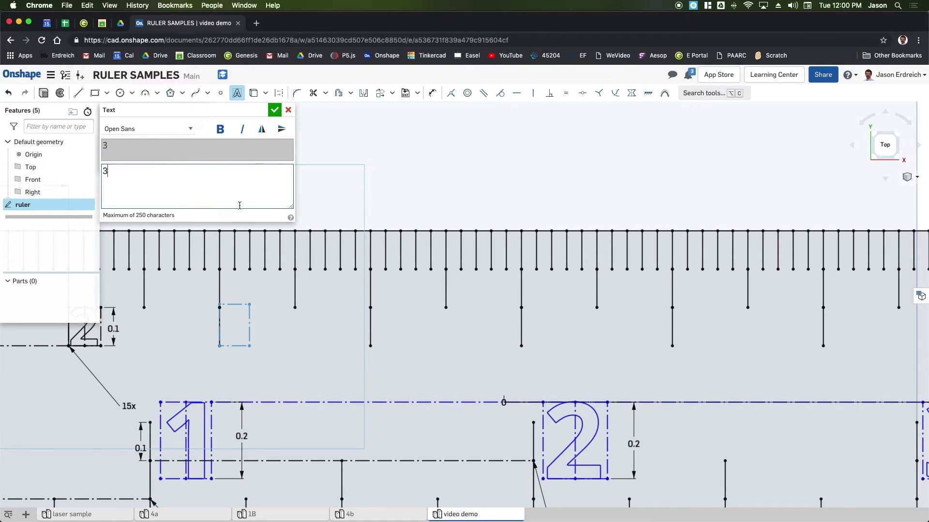
pyautogui.click(219, 129)
pyautogui.click(274, 111)
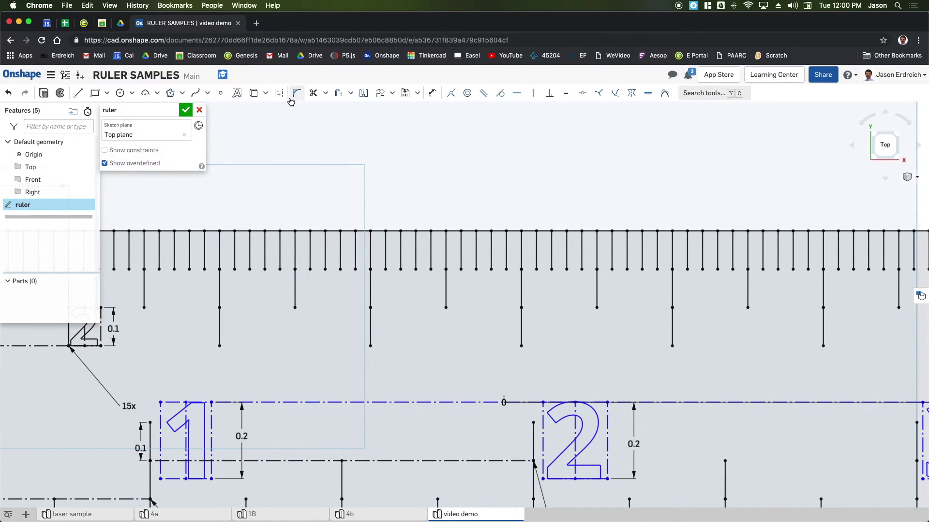
# Step: Dimension the height of the centimetre "3" text box to 0.1 in
pyautogui.press('d')
pyautogui.click(254, 334)
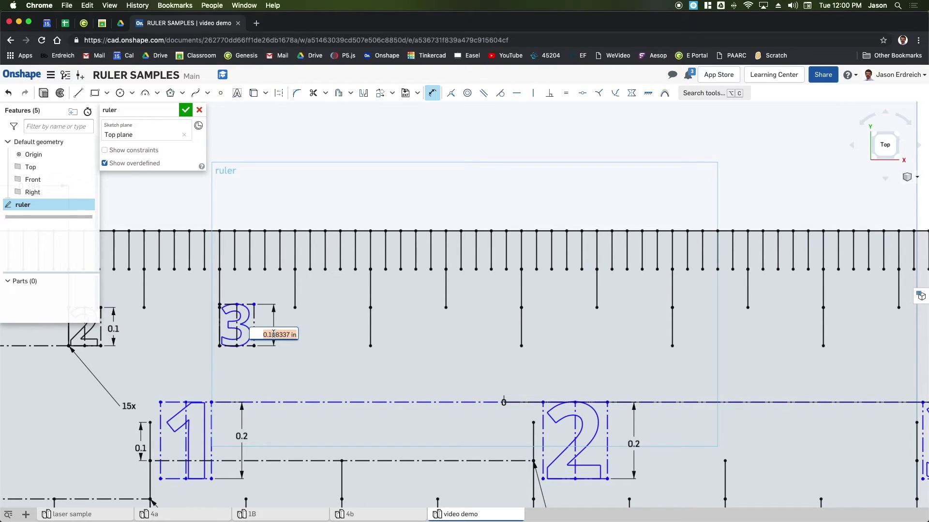
pyautogui.click(273, 334)
pyautogui.press('Return')
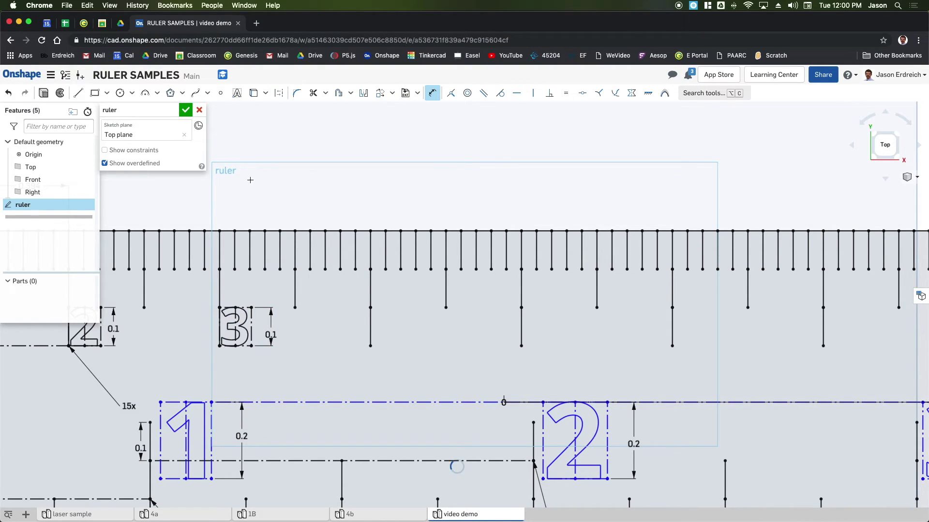
# Step: Add the sketch text "4" starting from the lower end of the fourth centimetre tick
pyautogui.click(237, 93)
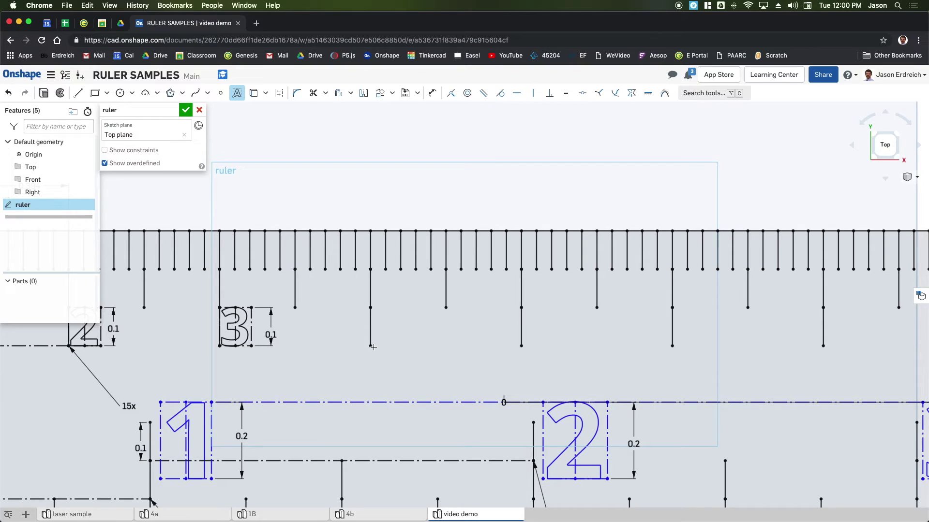
pyautogui.click(397, 305)
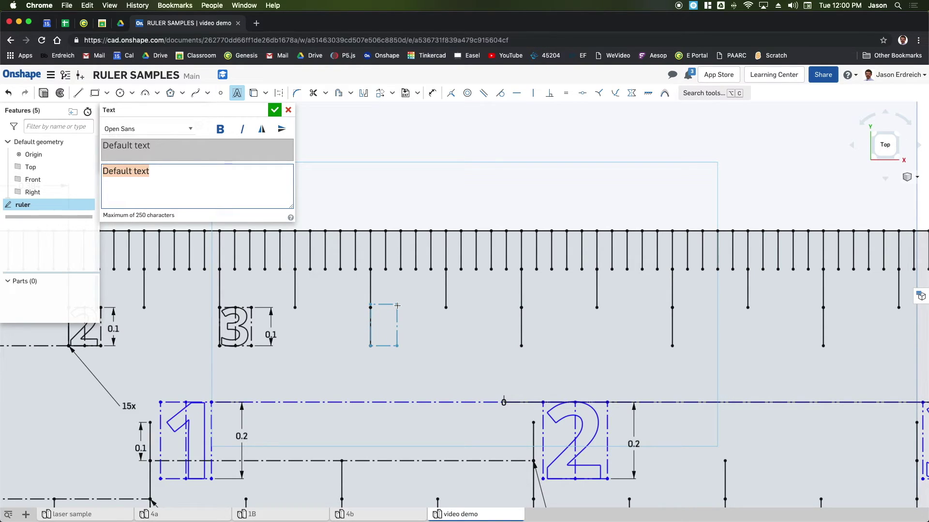
pyautogui.write('4')
pyautogui.click(274, 110)
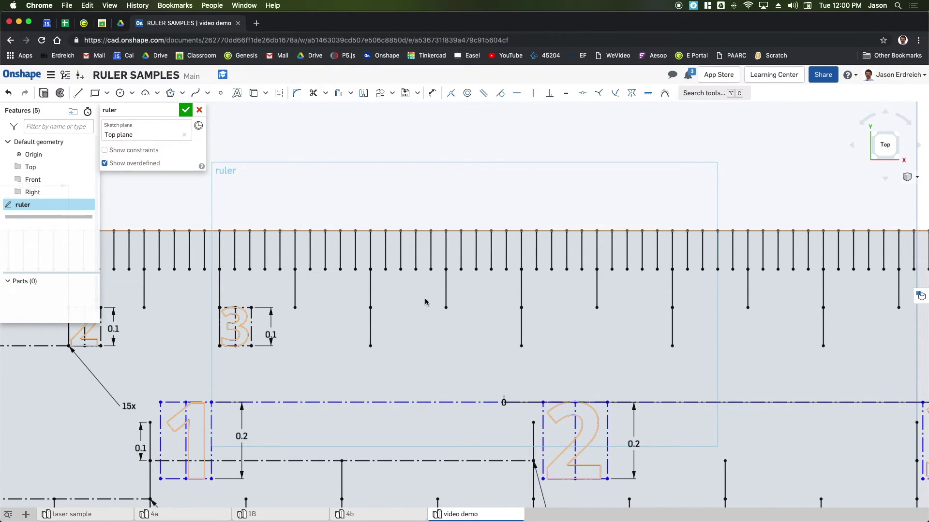
# Step: Dimension the height of the centimetre "4" text box to 0.1 in
pyautogui.press('d')
pyautogui.press('d')
pyautogui.click(406, 325)
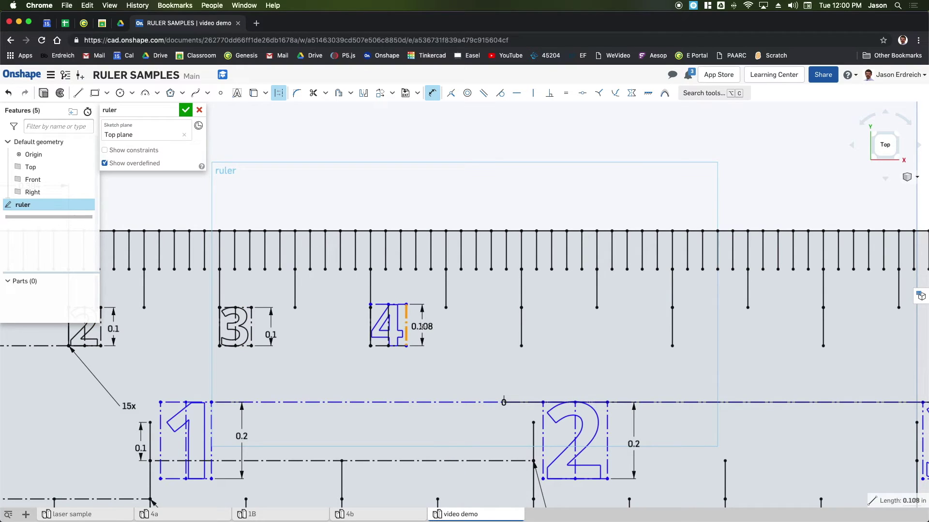
pyautogui.click(446, 336)
pyautogui.press('Return')
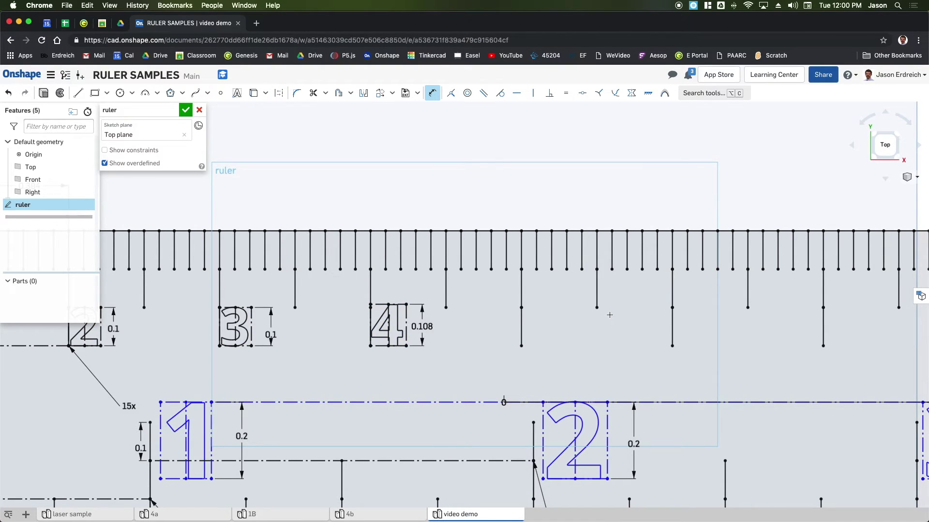
# Step: Continue the centimetre text labels from "5" to "14" at their ticks, dimensioning each text box height to 0.1 in
pyautogui.moveTo(610, 315)
pyautogui.mouseDown(button='middle')
pyautogui.moveTo(486, 321)
pyautogui.moveTo(404, 307)
pyautogui.mouseUp(button='middle')
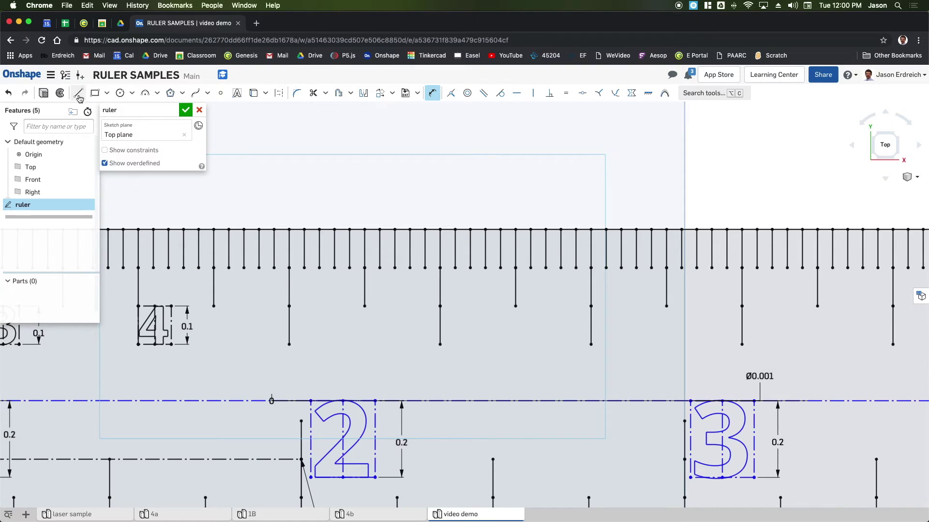
pyautogui.click(236, 93)
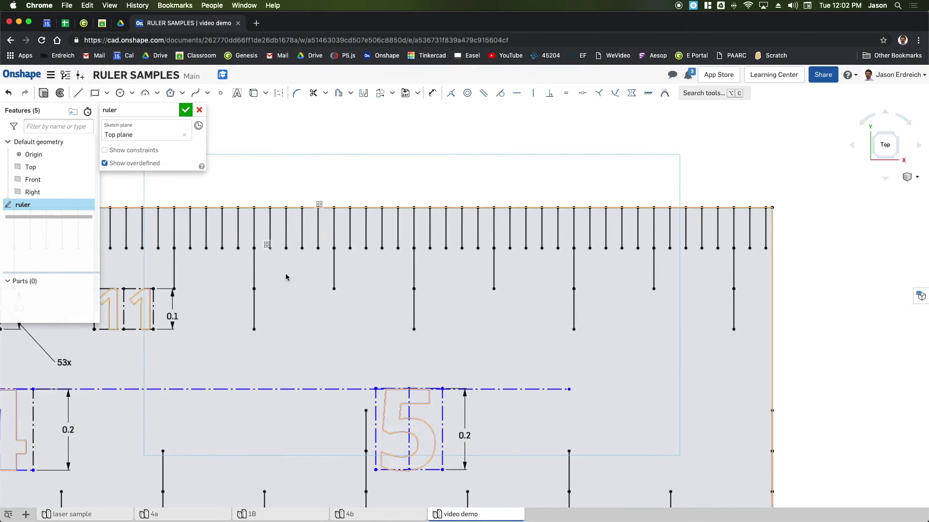
pyautogui.click(275, 110)
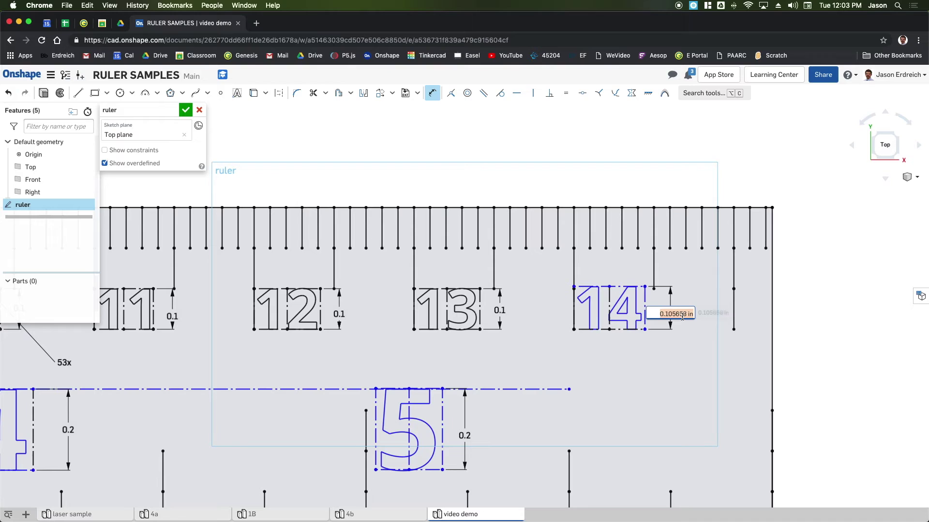
pyautogui.write('.1')
pyautogui.press('Return')
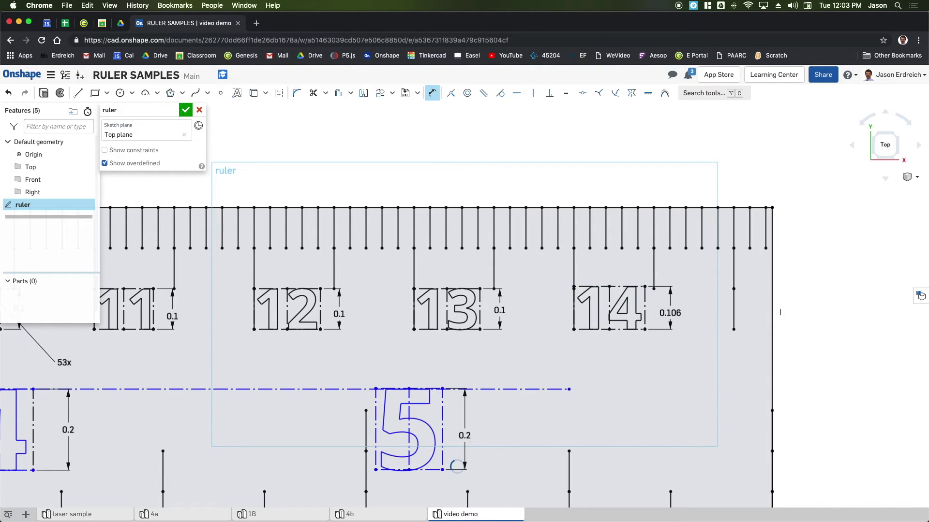
# Step: Add the sketch text "15" starting from the lower end of the last centimetre tick
pyautogui.click(237, 93)
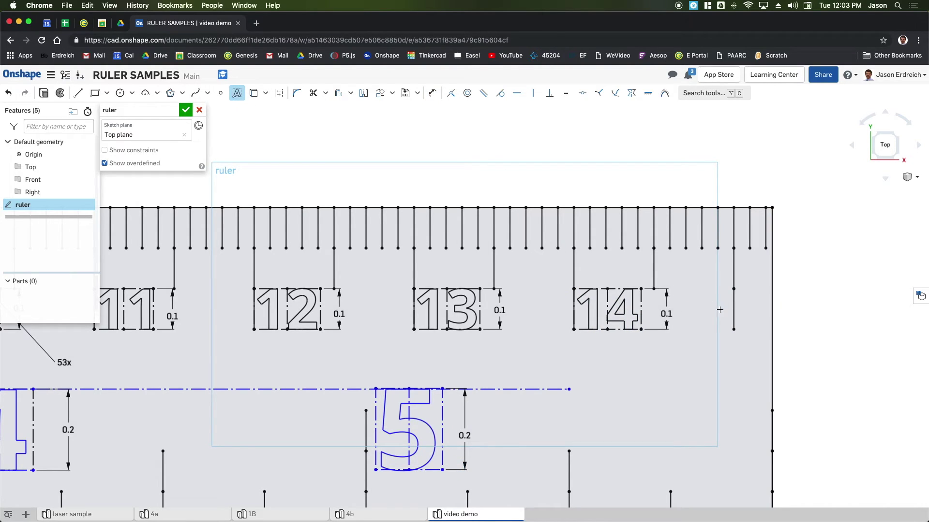
pyautogui.click(736, 331)
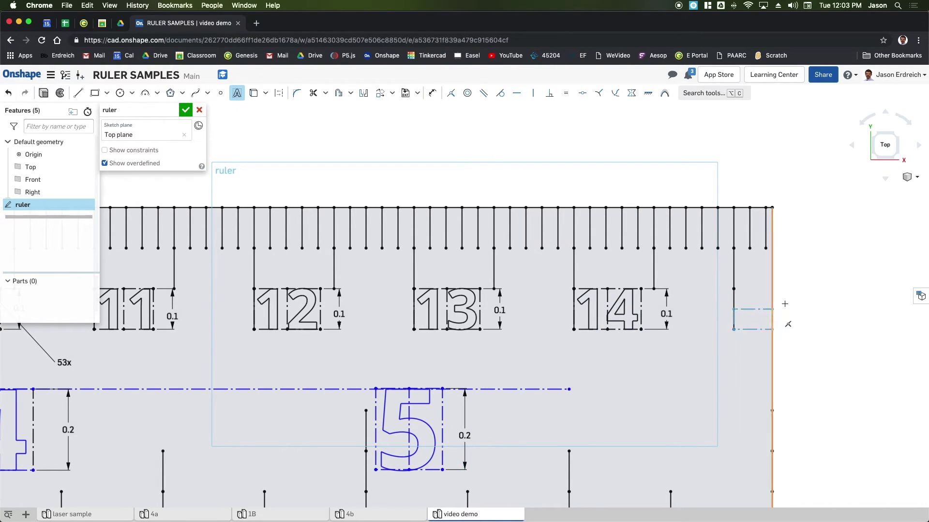
pyautogui.click(807, 285)
pyautogui.write('15')
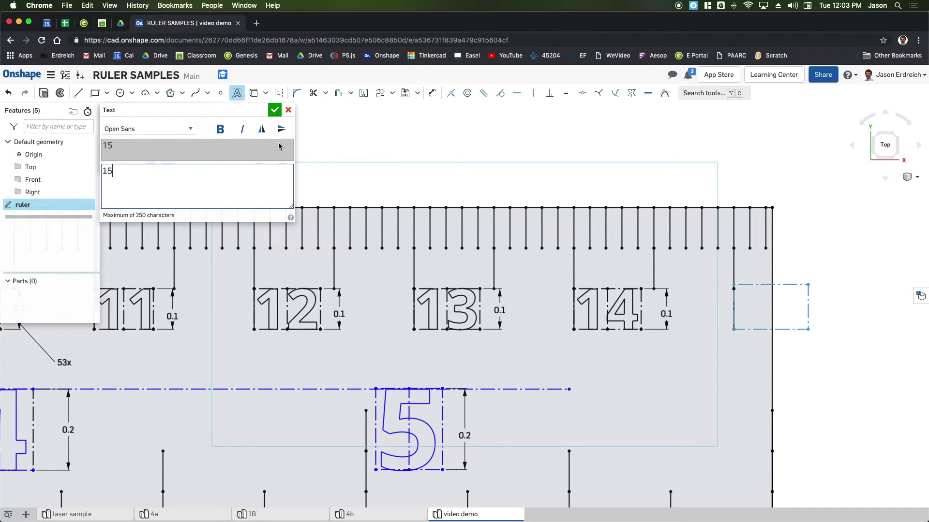
pyautogui.click(274, 109)
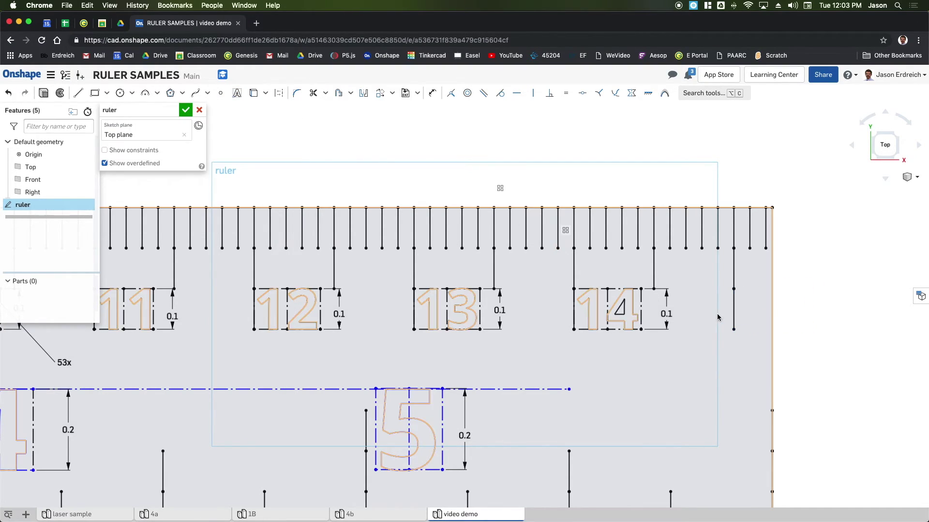
# Step: Dimension the height of the "15" text box and set it to 0.05 in
pyautogui.press('d')
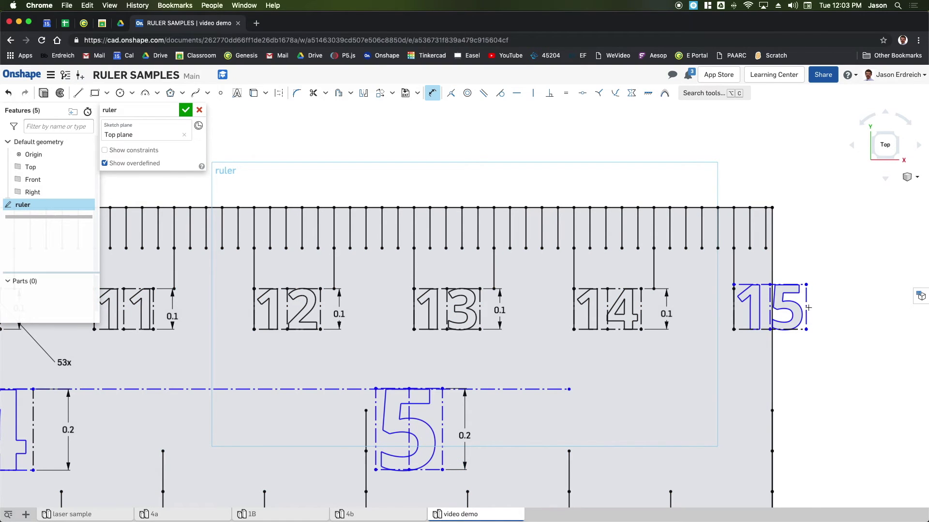
pyautogui.click(807, 306)
pyautogui.click(822, 305)
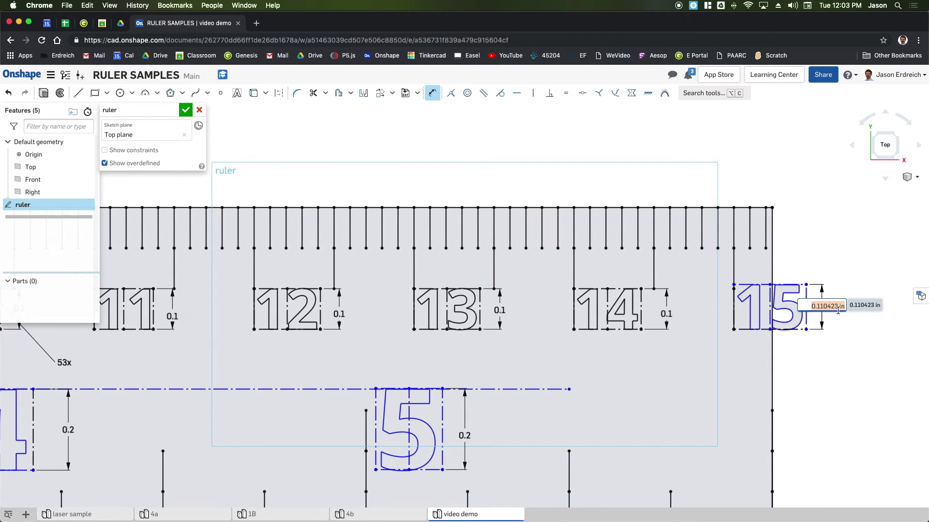
pyautogui.press('Return')
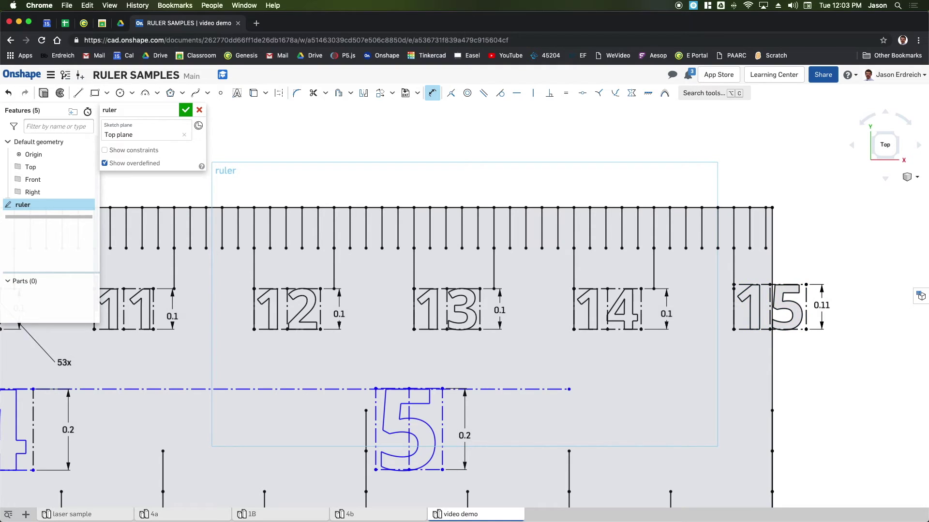
pyautogui.doubleClick(822, 305)
pyautogui.write('0.05')
pyautogui.press('Return')
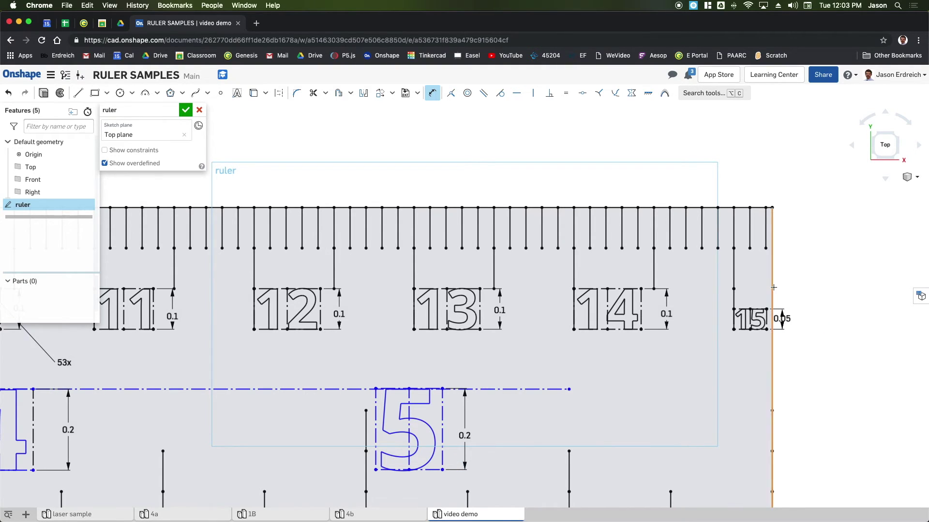
pyautogui.scroll(-4, 782, 313)
pyautogui.scroll(-2, 574, 290)
pyautogui.moveTo(338, 286); pyautogui.dragTo(616, 281, button='middle')
pyautogui.moveTo(106, 256); pyautogui.dragTo(409, 270, button='middle')
pyautogui.hscroll(-3, 410, 270)
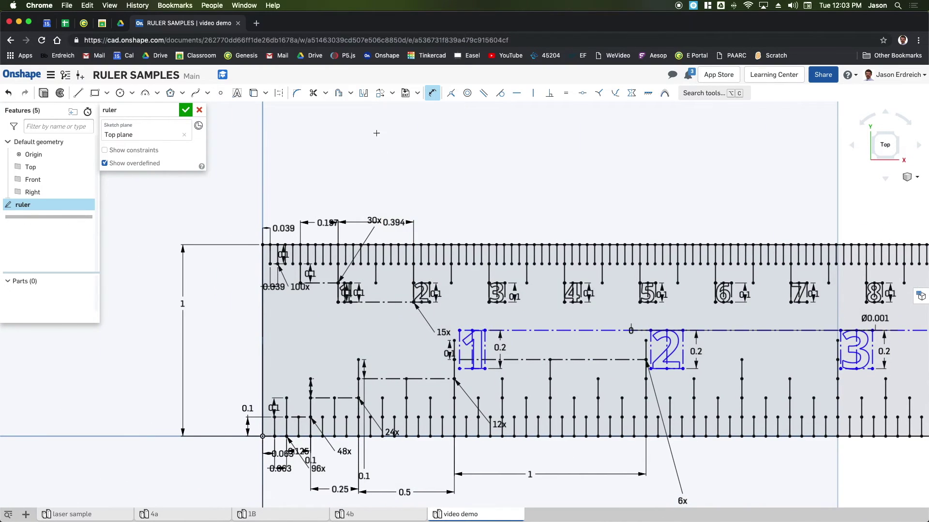
# Step: Add bold sketch text at the ruler's zero end reading "CM", a blank line, and "IN"
pyautogui.click(237, 93)
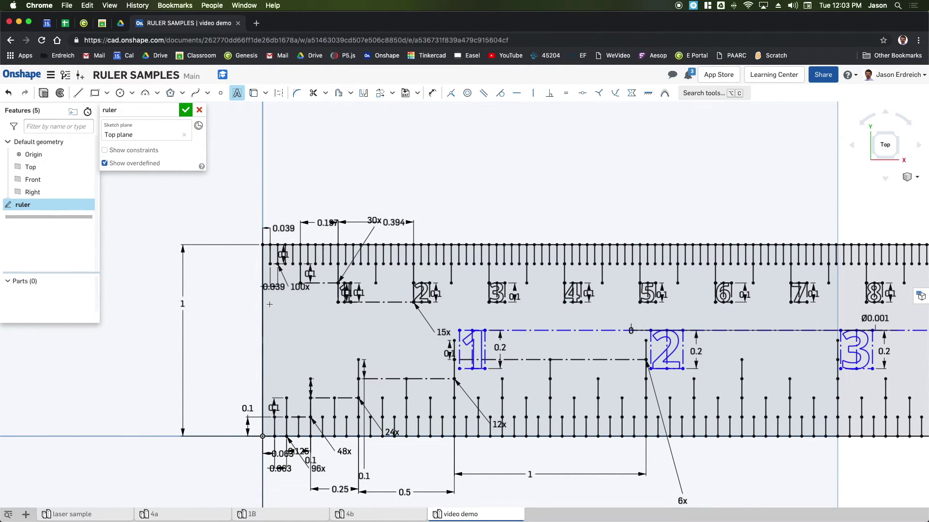
pyautogui.moveTo(306, 348); pyautogui.dragTo(300, 381)
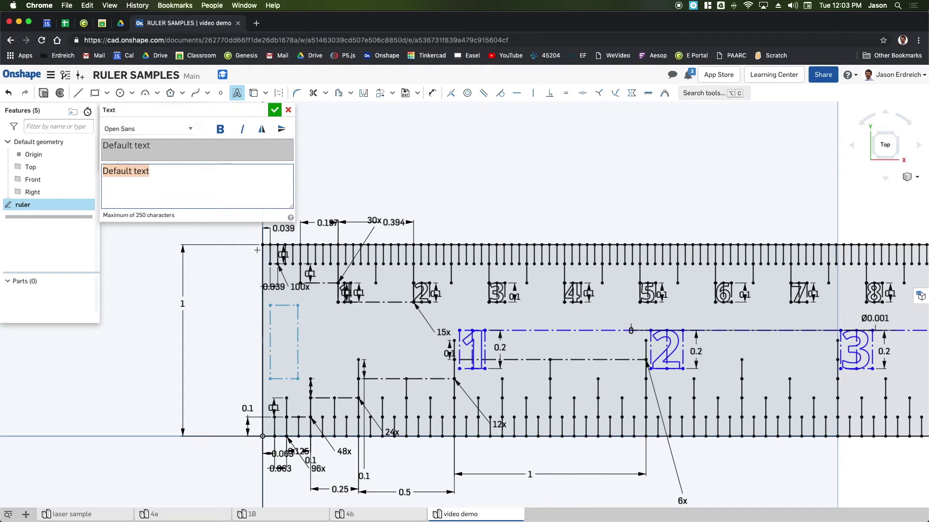
pyautogui.write('CM')
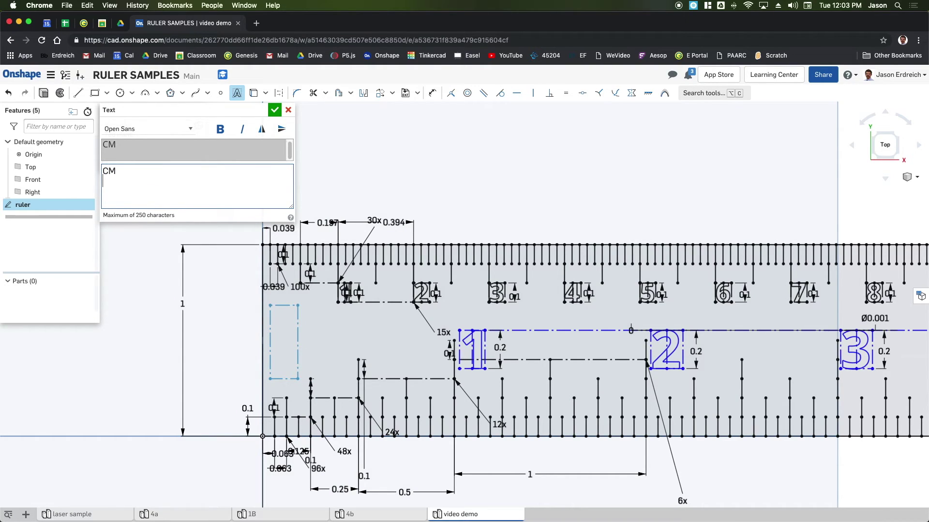
pyautogui.press('Return')
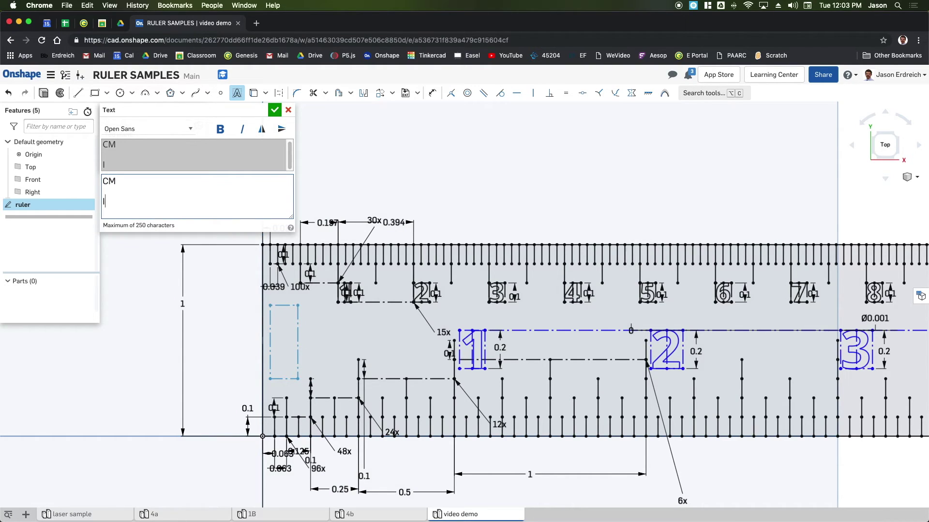
pyautogui.click(220, 128)
pyautogui.moveTo(106, 177); pyautogui.dragTo(121, 203)
pyautogui.click(120, 204)
pyautogui.click(275, 110)
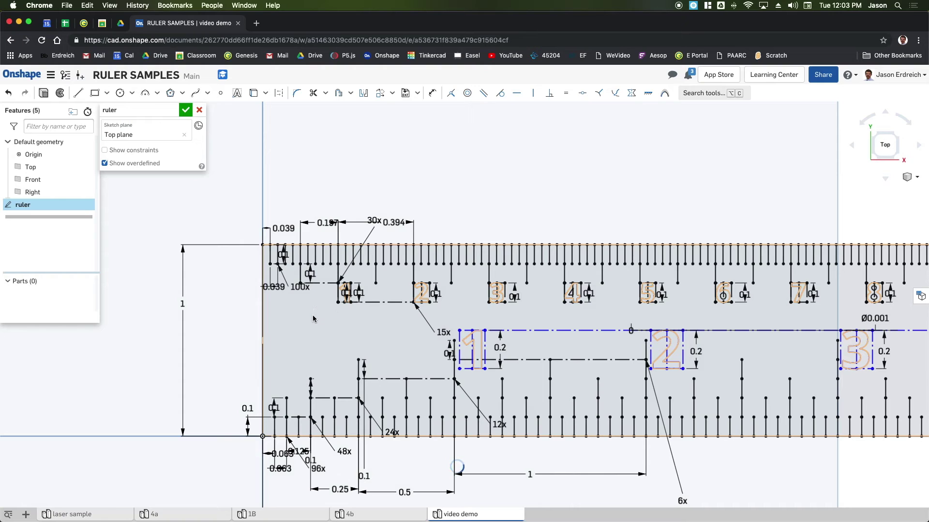
# Step: Dimension the width of the CM/IN text box to 0.1 in
pyautogui.press('d')
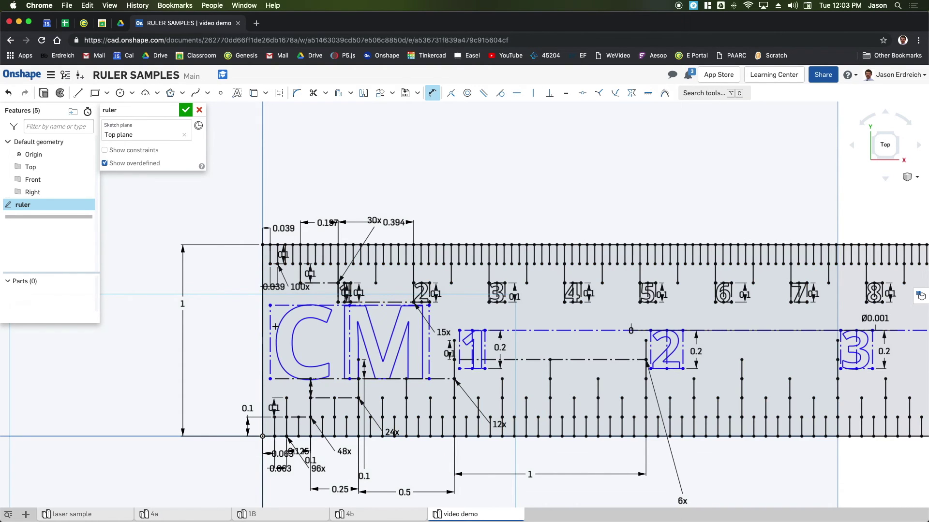
pyautogui.click(288, 305)
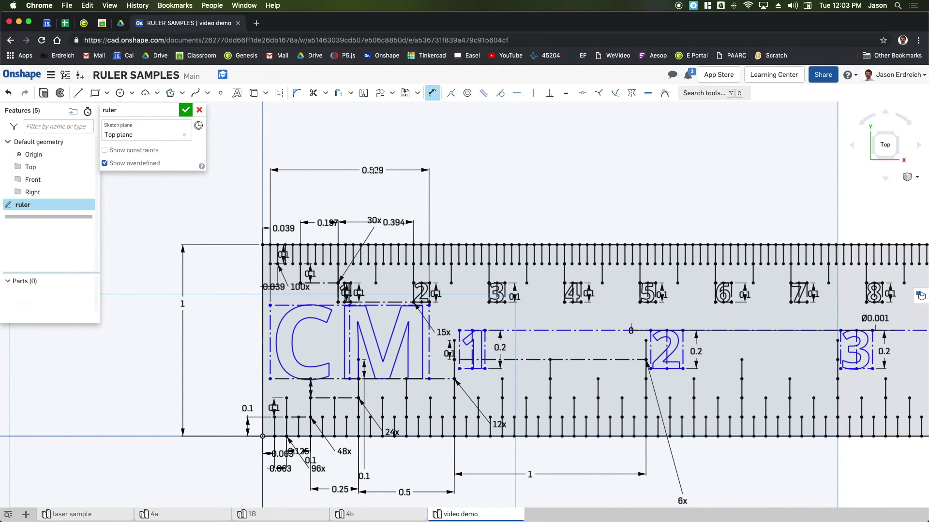
pyautogui.click(372, 170)
pyautogui.press('BackSpace')
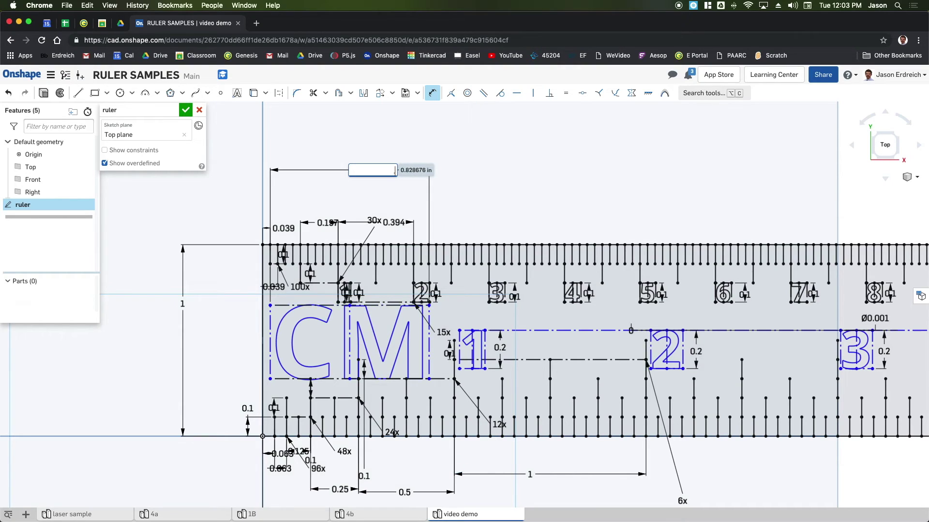
pyautogui.press('Return')
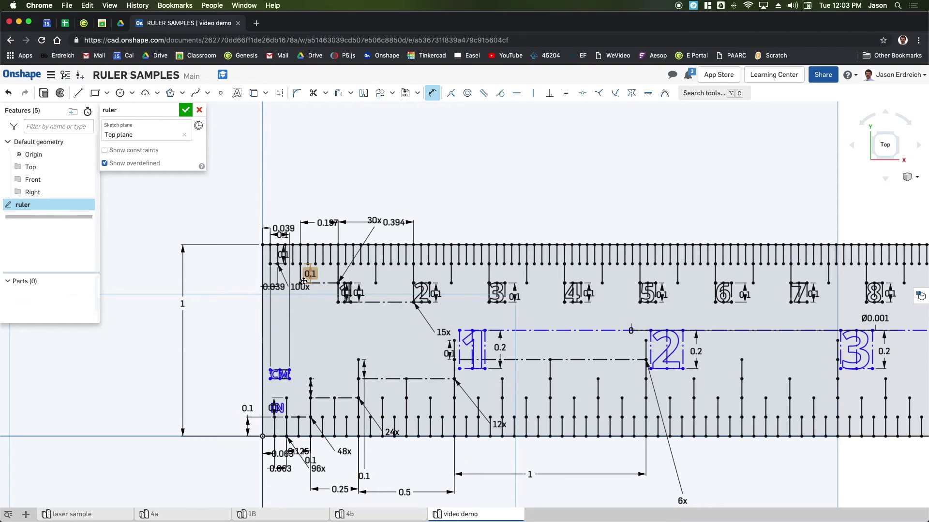
# Step: Transform the CM/IN text straight up so that "IN" clears the inch ticks and "CM" sits nearer the metric ticks
pyautogui.click(382, 95)
pyautogui.click(381, 94)
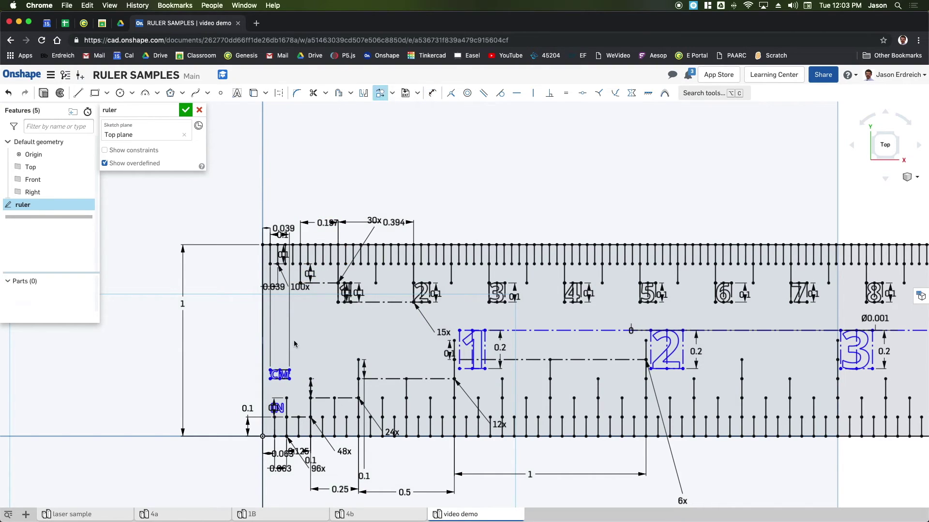
pyautogui.click(286, 371)
pyautogui.moveTo(279, 349); pyautogui.dragTo(278, 296)
pyautogui.click(225, 297)
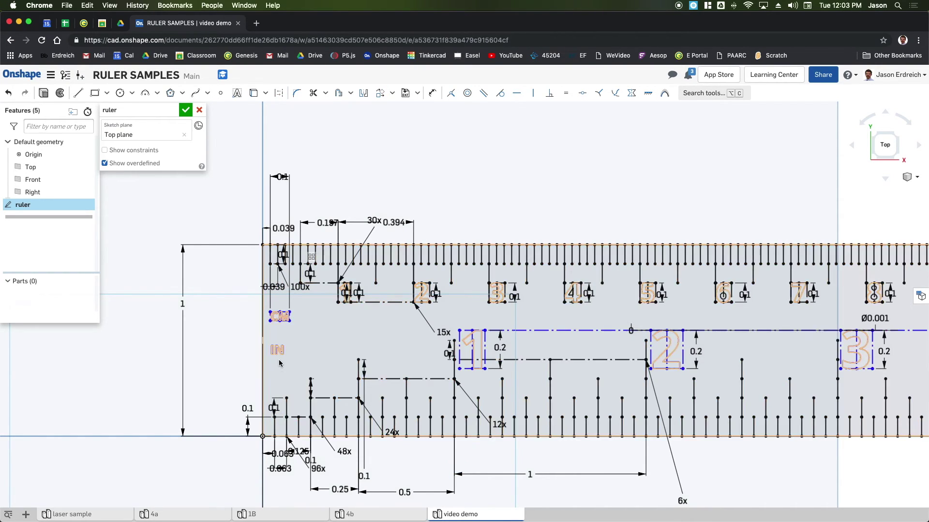
# Step: Edit the CM/IN text to insert two more blank lines between "CM" and "IN"
pyautogui.rightClick(285, 323)
pyautogui.click(309, 339)
pyautogui.click(150, 192)
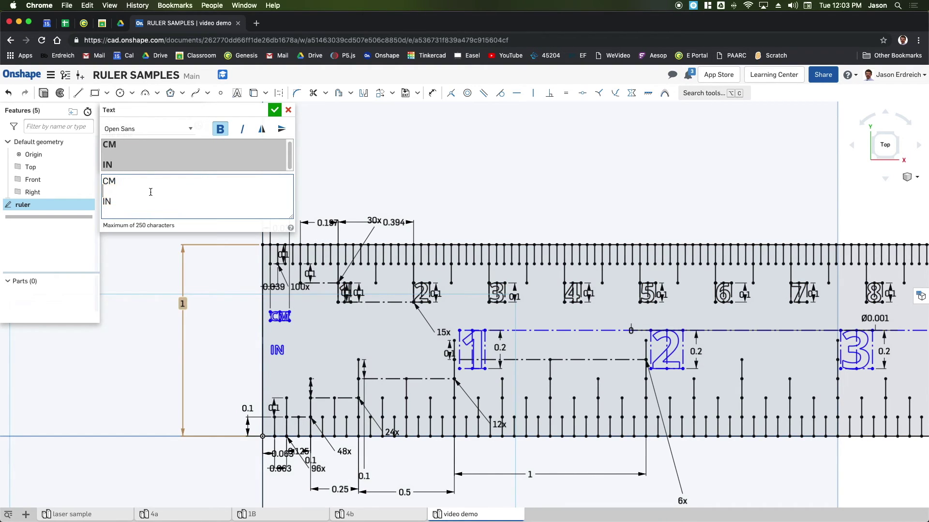
pyautogui.press('Return')
pyautogui.press('Return')
pyautogui.click(274, 110)
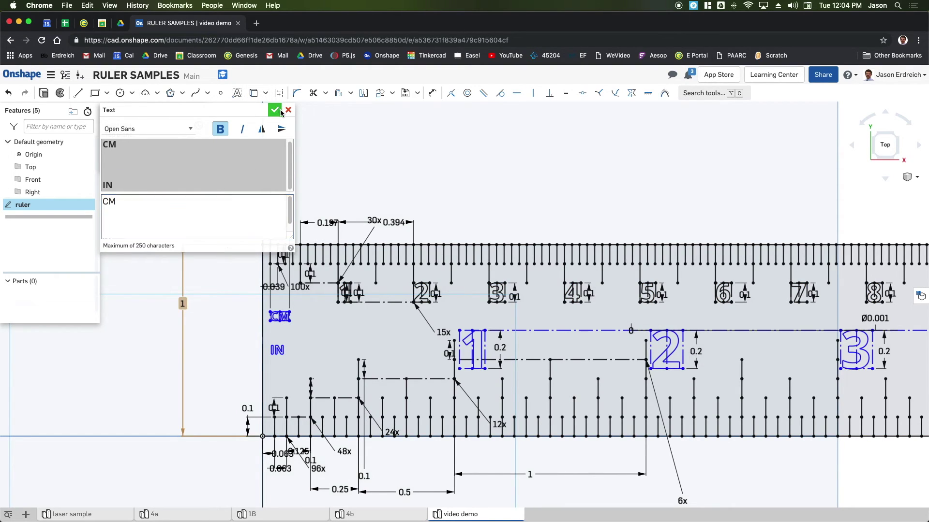
# Step: Transform the CM/IN text slightly further up toward the metric ticks
pyautogui.click(289, 323)
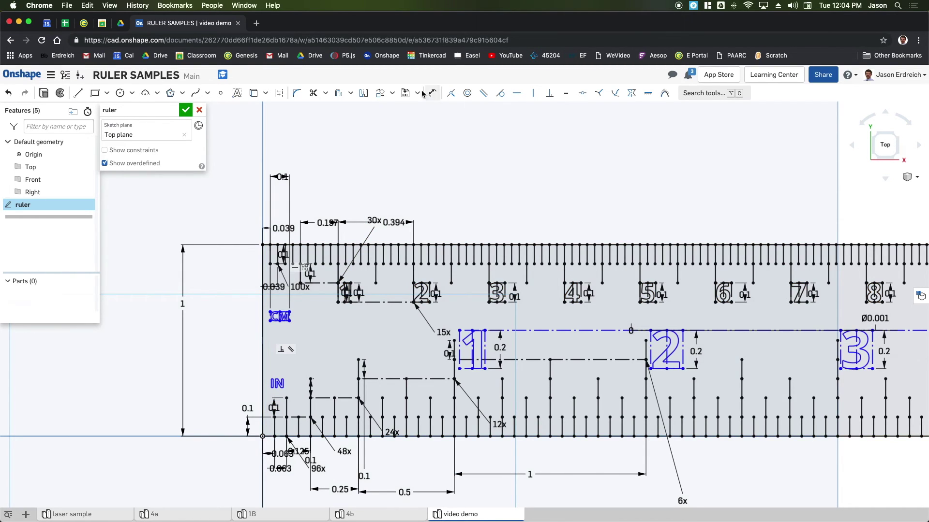
pyautogui.click(282, 317)
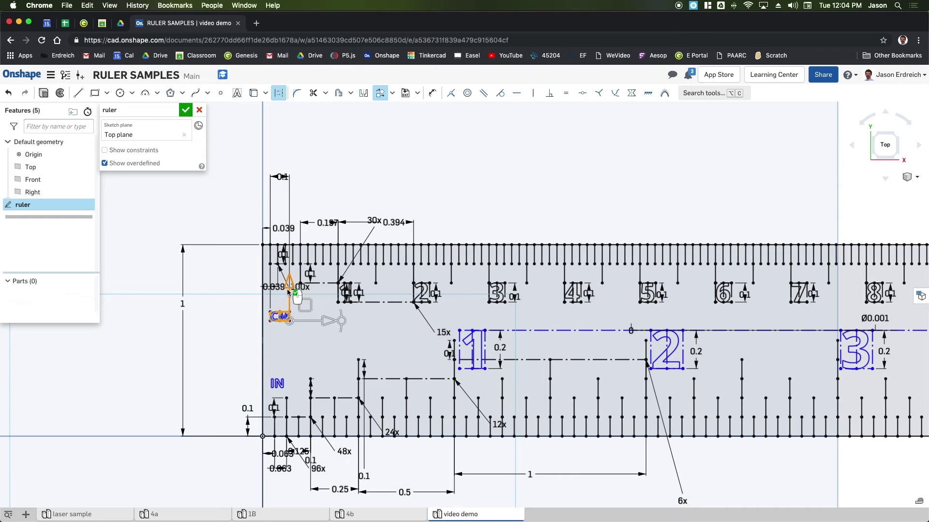
pyautogui.moveTo(291, 285); pyautogui.dragTo(292, 274)
pyautogui.click(385, 199)
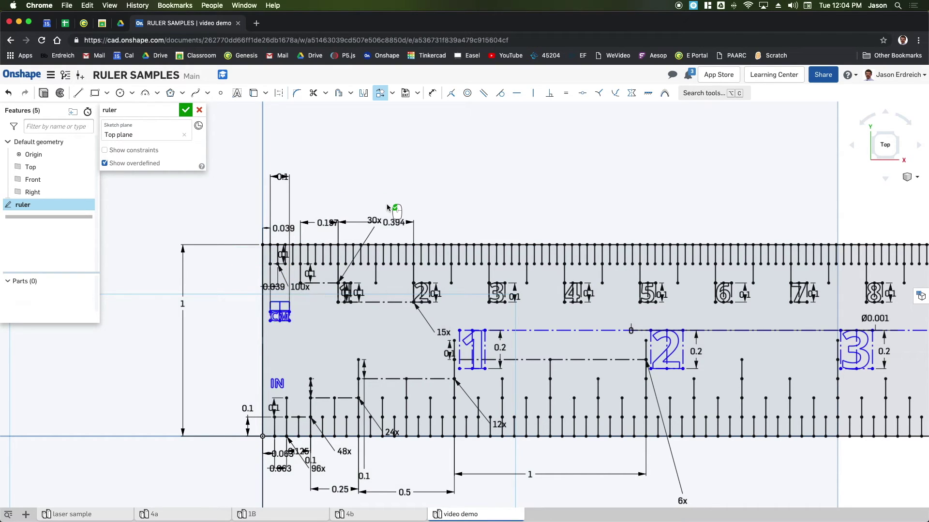
# Step: Add the owner's surname in capitals as bold sketch text near the ruler's far end, below the centimetre labels 14 and 15
pyautogui.scroll(-1, 386, 199)
pyautogui.moveTo(770, 236); pyautogui.dragTo(425, 227, button='middle')
pyautogui.moveTo(617, 227); pyautogui.dragTo(302, 217, button='middle')
pyautogui.hscroll(-15, 520, 231)
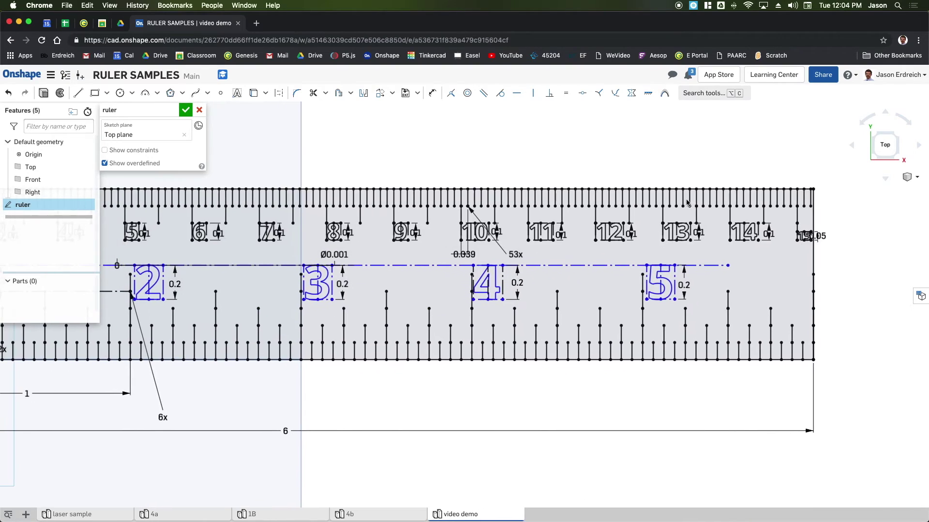
pyautogui.hscroll(10, 503, 214)
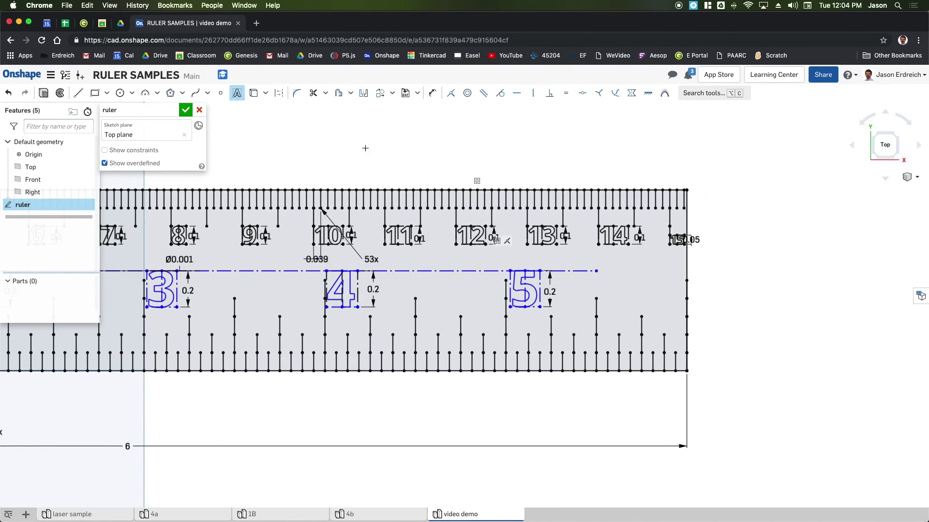
pyautogui.click(677, 294)
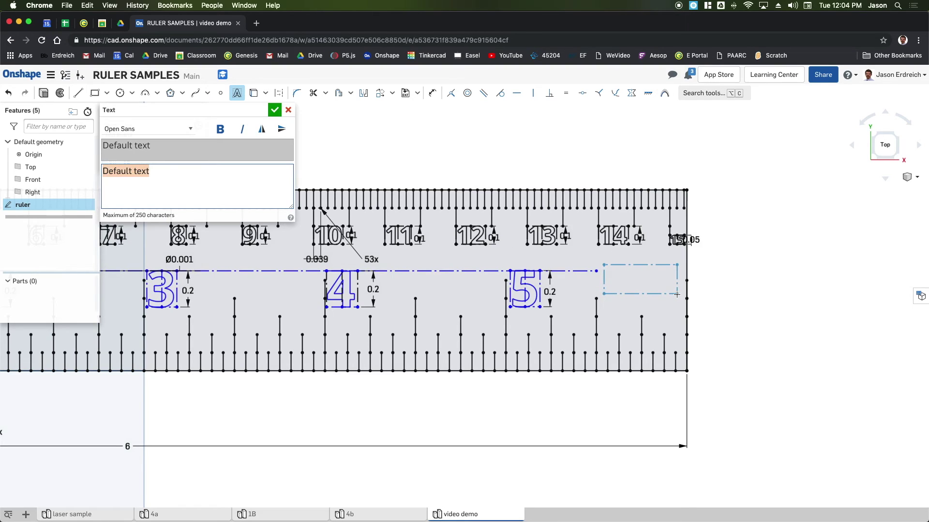
pyautogui.write('ERDREICH')
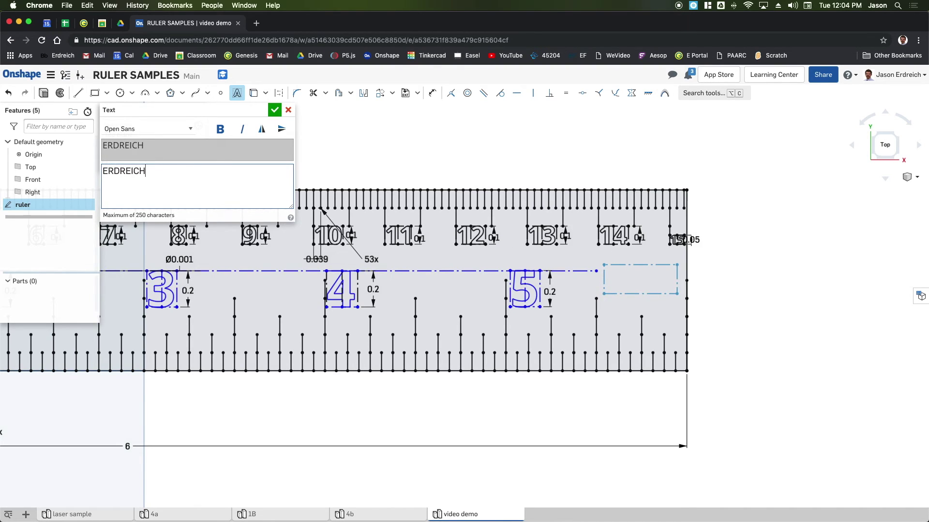
pyautogui.click(220, 128)
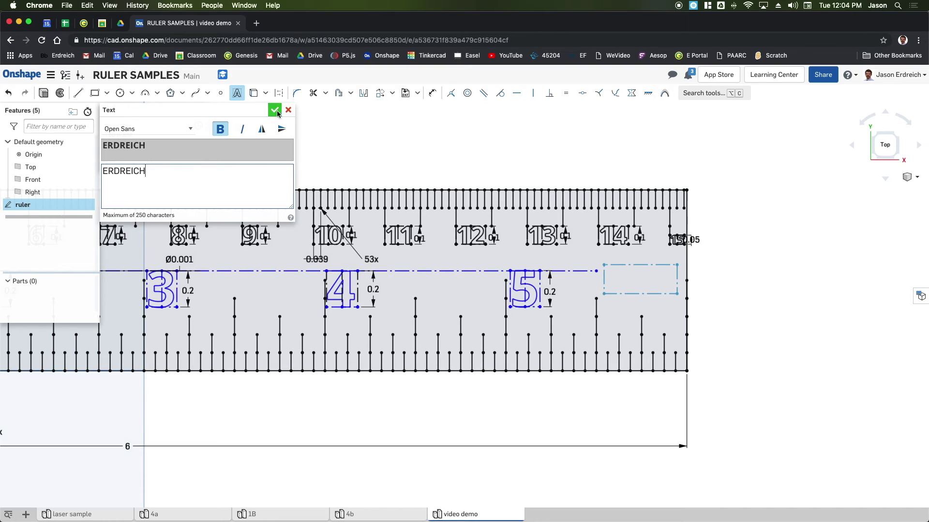
pyautogui.click(274, 110)
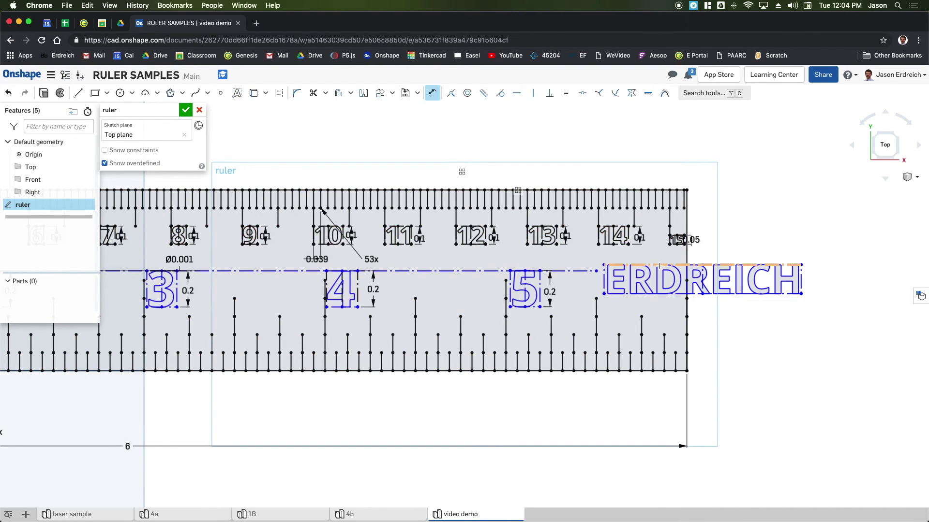
# Step: Dimension the width of the surname text box to 0.65 in
pyautogui.click(699, 264)
pyautogui.click(774, 202)
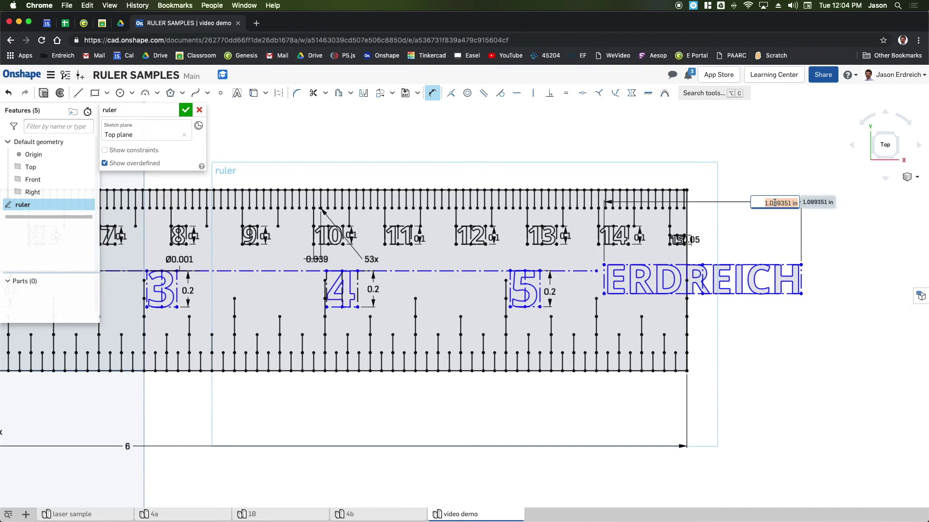
pyautogui.press('Return')
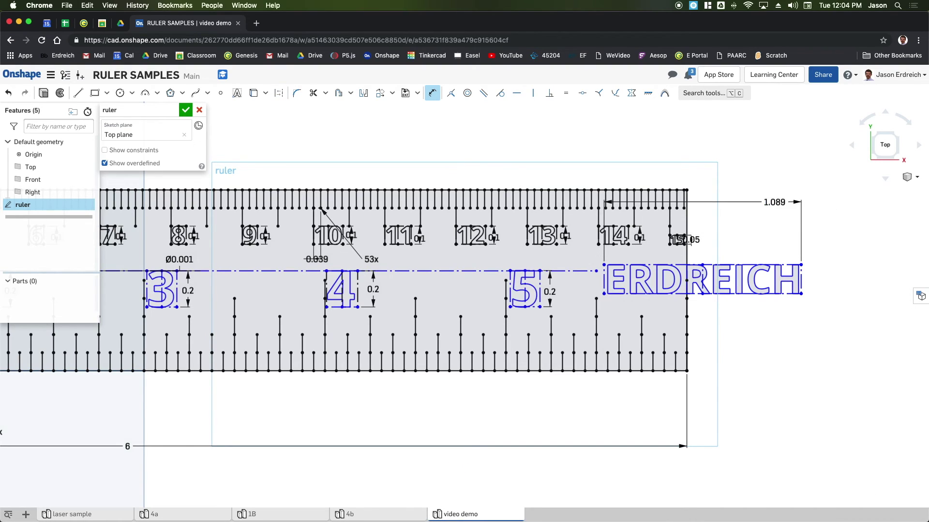
# Step: Transform the surname text back toward the inch 5 label and slightly up so it fits inside the ruler's end
pyautogui.click(380, 93)
pyautogui.click(688, 265)
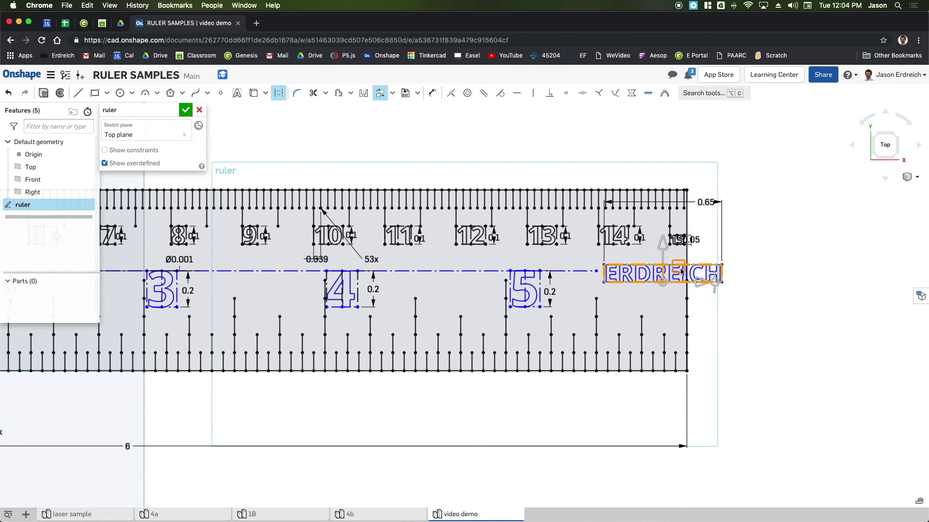
pyautogui.moveTo(679, 268); pyautogui.dragTo(640, 264)
pyautogui.click(748, 269)
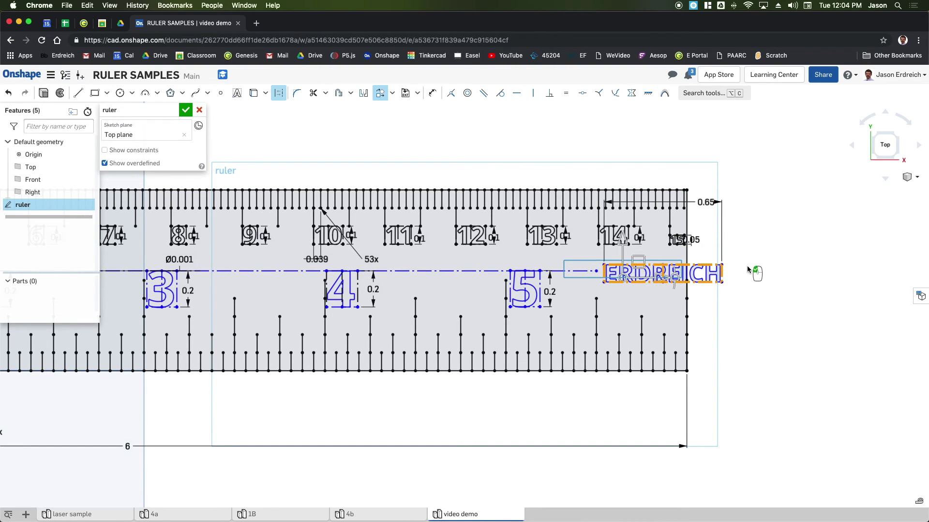
# Step: Finish the ruler sketch
pyautogui.scroll(-5, 744, 267)
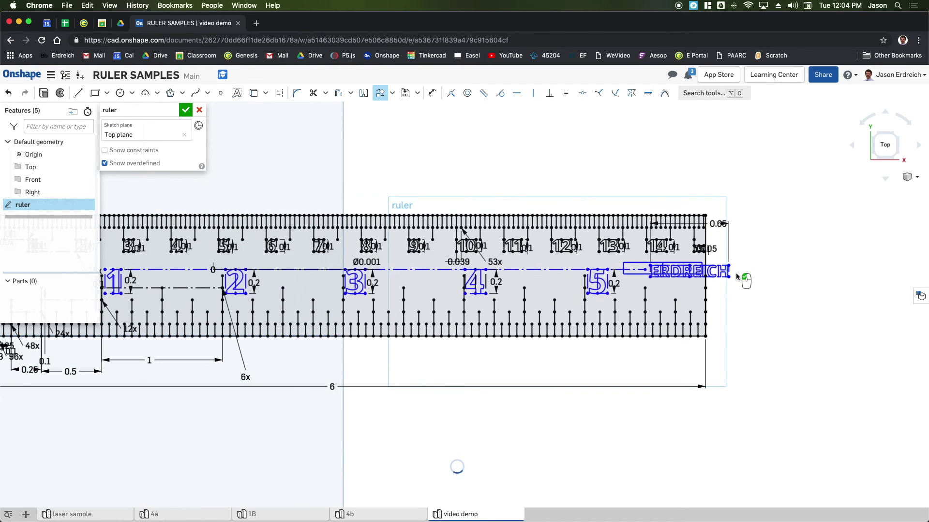
pyautogui.moveTo(526, 264); pyautogui.dragTo(658, 262, button='middle')
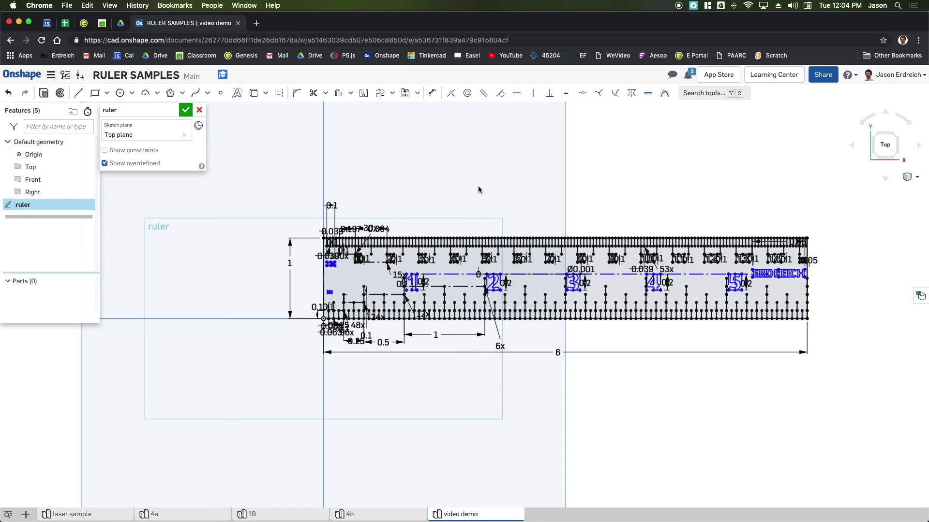
pyautogui.scroll(1, 478, 188)
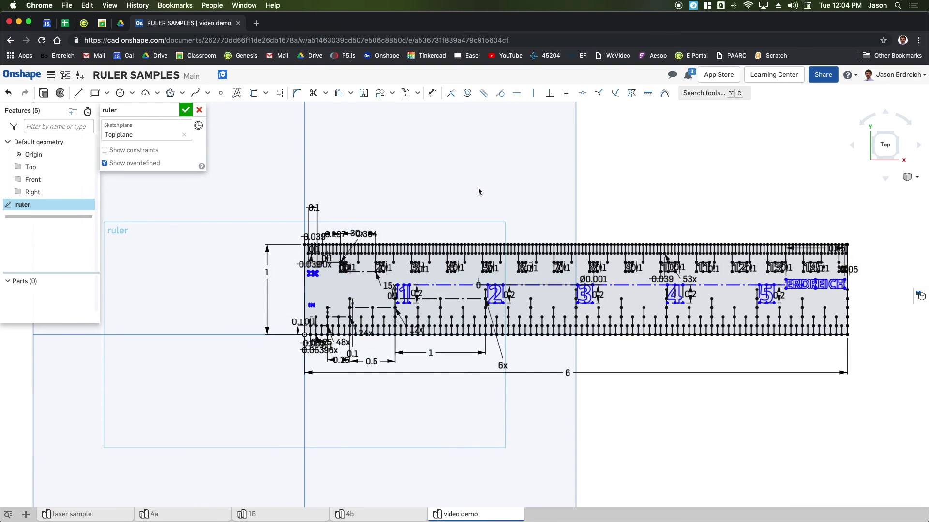
pyautogui.click(188, 112)
# Step: Export the ruler sketch as a Release 14 DXF download, with the file name made of the surname followed by "-1a-ruler"
pyautogui.moveTo(404, 194)
pyautogui.mouseDown(button='right')
pyautogui.moveTo(399, 184)
pyautogui.moveTo(426, 189)
pyautogui.moveTo(396, 191)
pyautogui.moveTo(413, 209)
pyautogui.mouseUp(button='right')
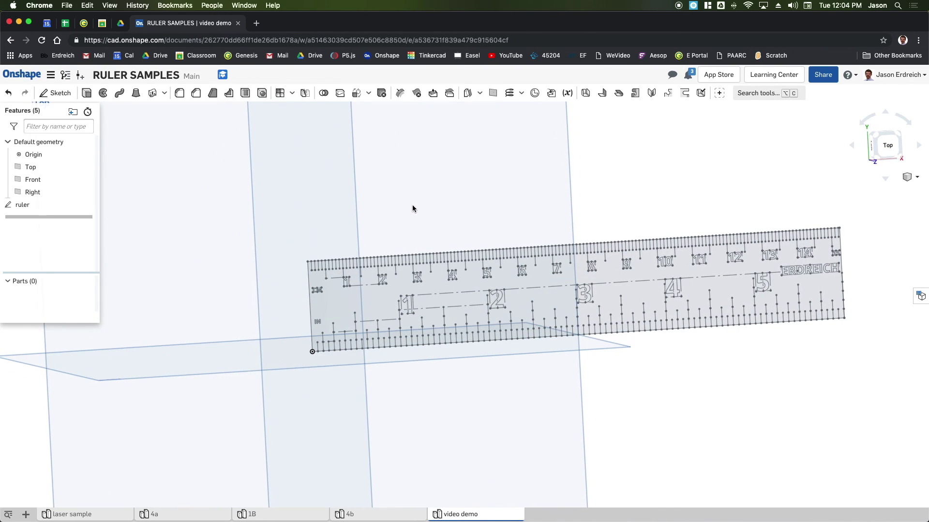
pyautogui.rightClick(43, 203)
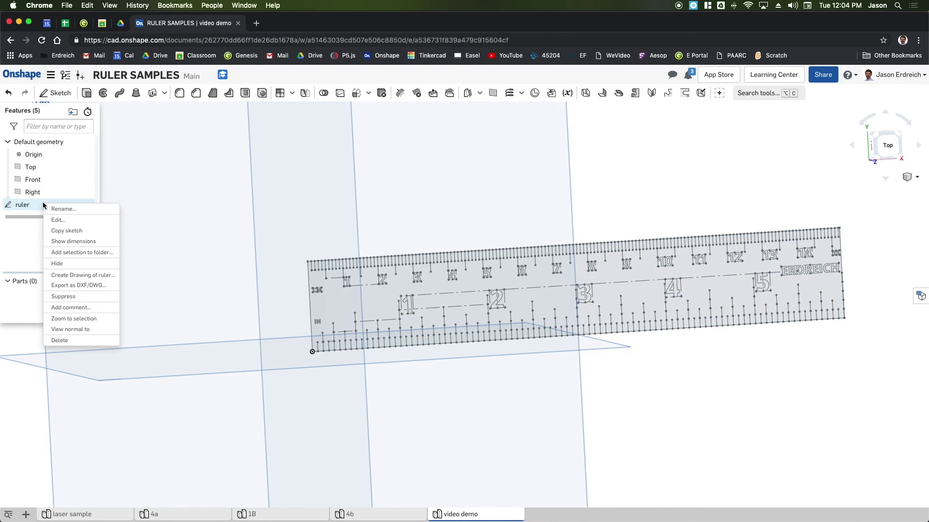
pyautogui.click(86, 290)
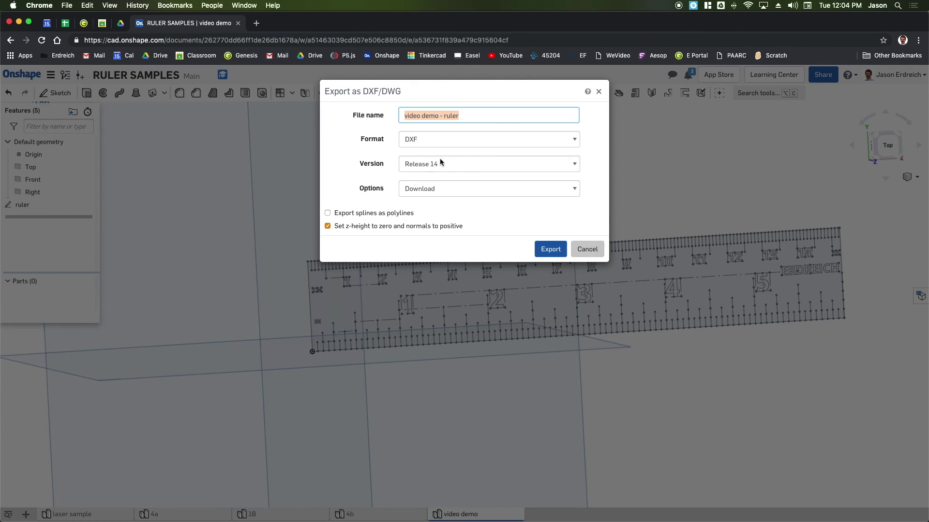
pyautogui.write('err')
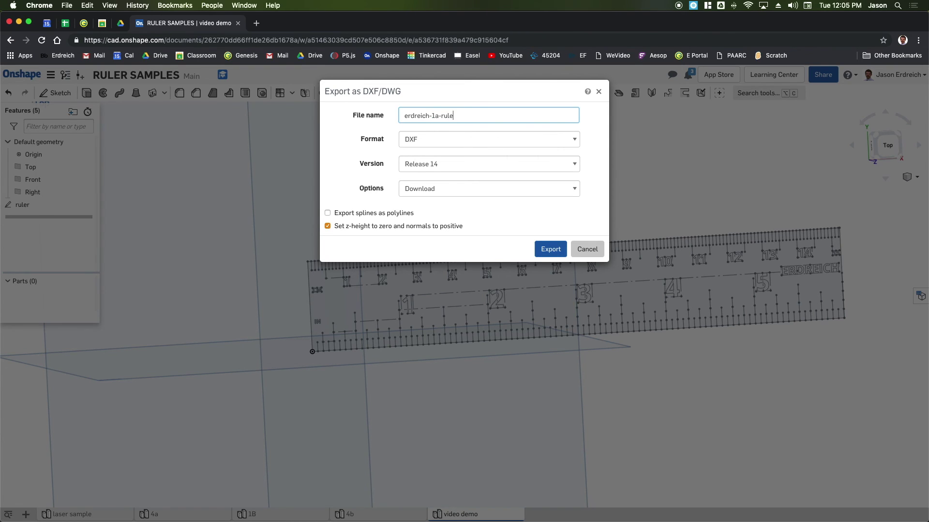
pyautogui.press('Return')
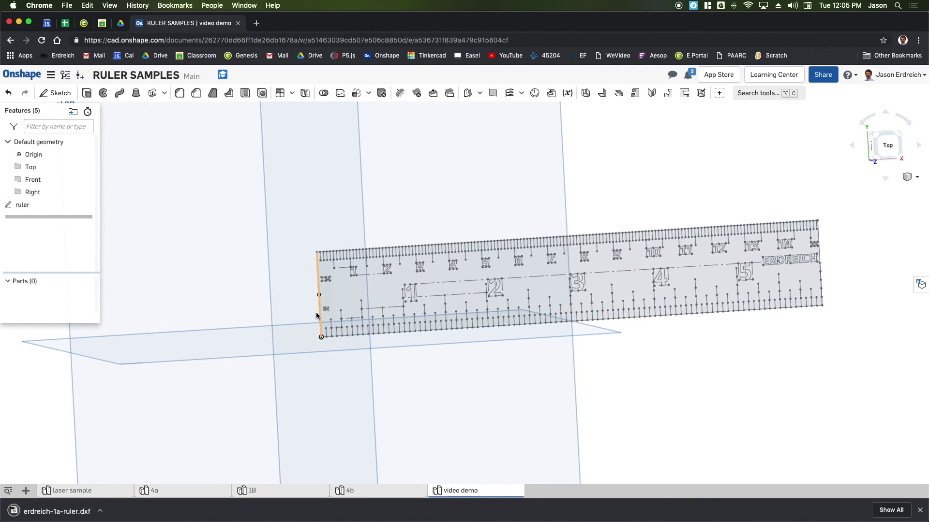
# Step: Examine the finished ruler's ticks, number labels and texts up close and from tilted angles
pyautogui.moveTo(374, 337); pyautogui.dragTo(355, 321, button='right')
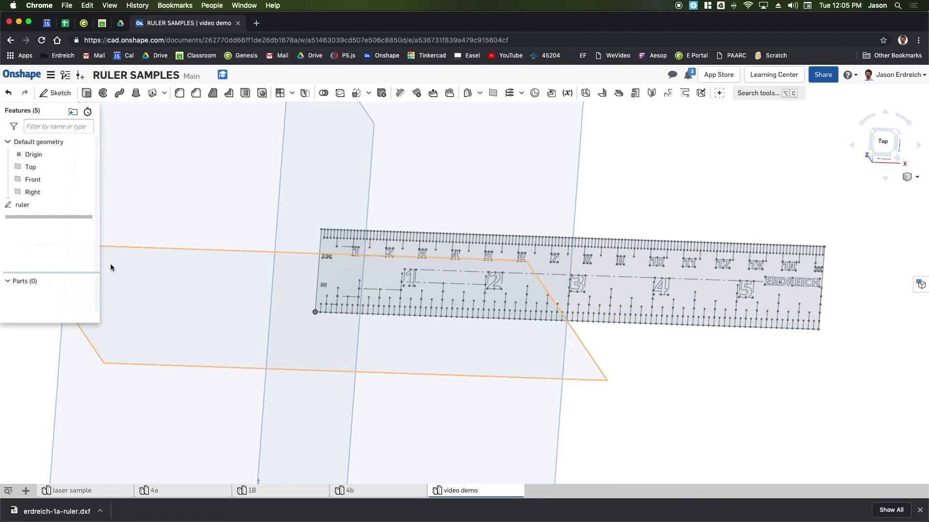
pyautogui.moveTo(421, 347); pyautogui.dragTo(437, 272, button='right')
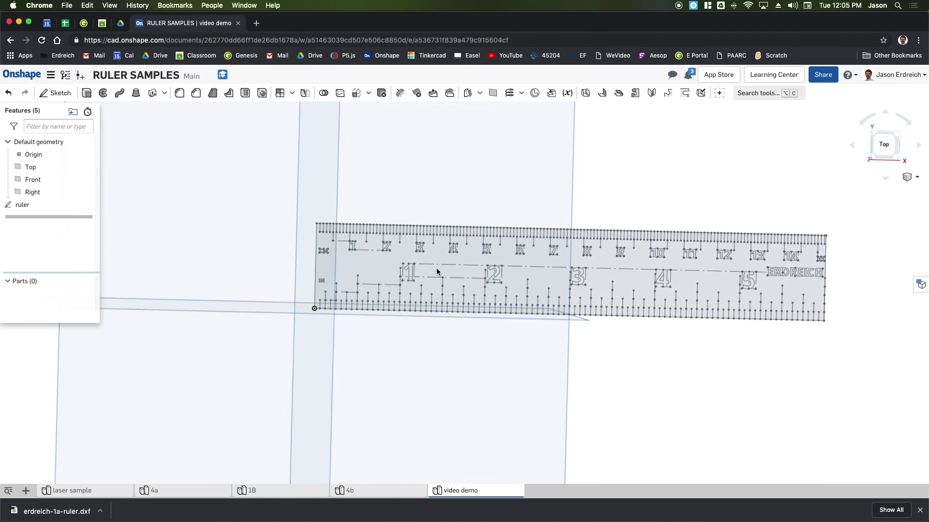
pyautogui.scroll(3, 340, 287)
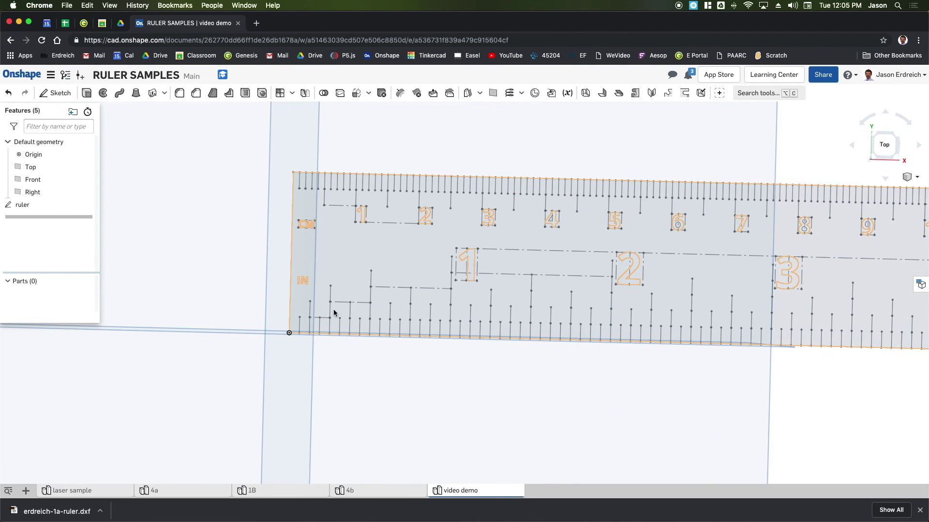
pyautogui.moveTo(503, 279); pyautogui.dragTo(554, 255, button='right')
pyautogui.scroll(-3, 512, 271)
pyautogui.scroll(-2, 554, 255)
pyautogui.moveTo(553, 255); pyautogui.dragTo(485, 272, button='middle')
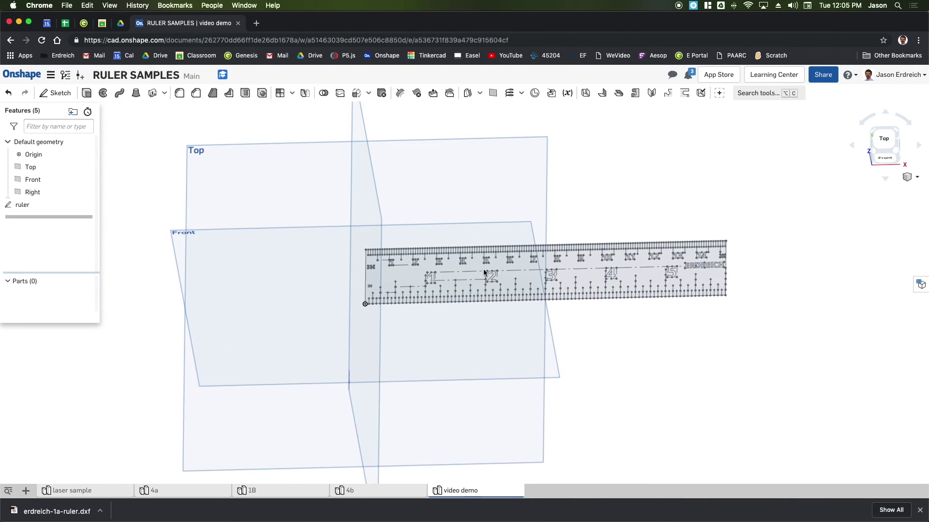
pyautogui.scroll(1, 485, 271)
pyautogui.moveTo(543, 240); pyautogui.dragTo(501, 254, button='middle')
pyautogui.scroll(2, 503, 254)
pyautogui.moveTo(498, 277); pyautogui.dragTo(500, 263, button='right')
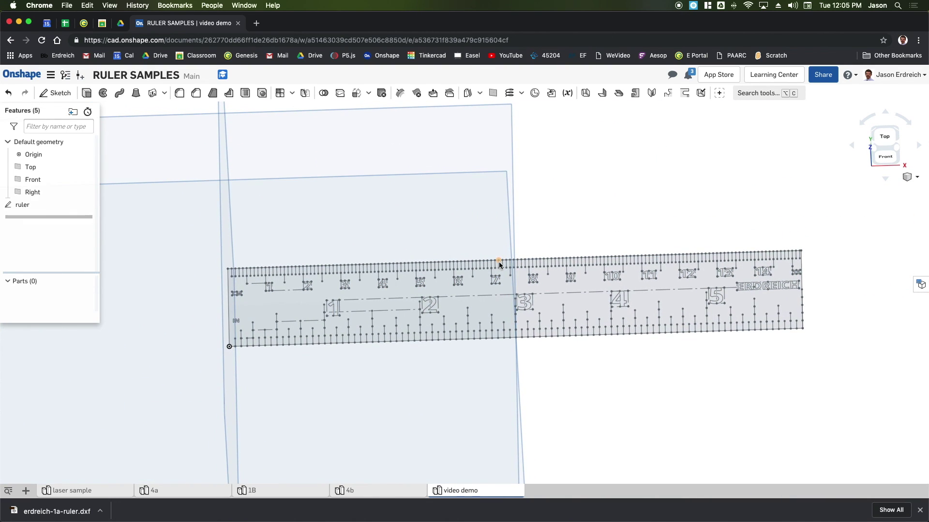